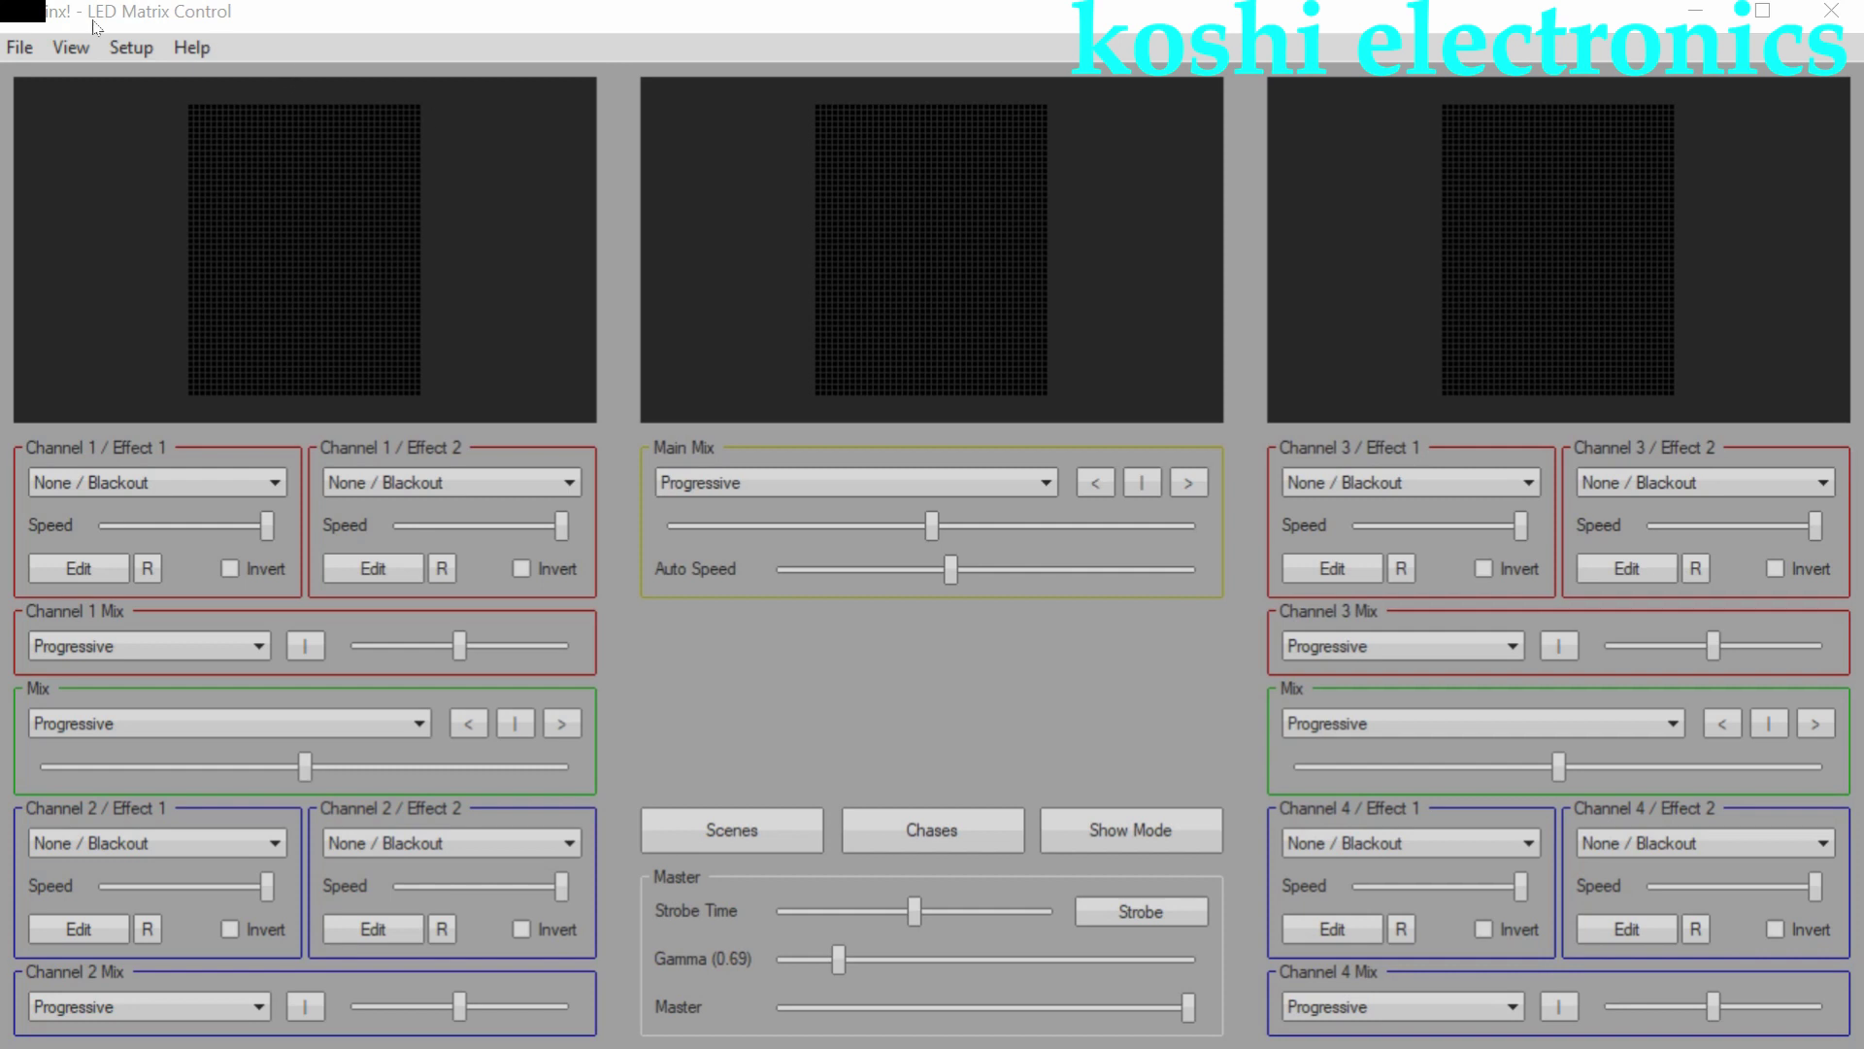
- Review the Matrix Options and accept the existing matrix dimensions
click(127, 49)
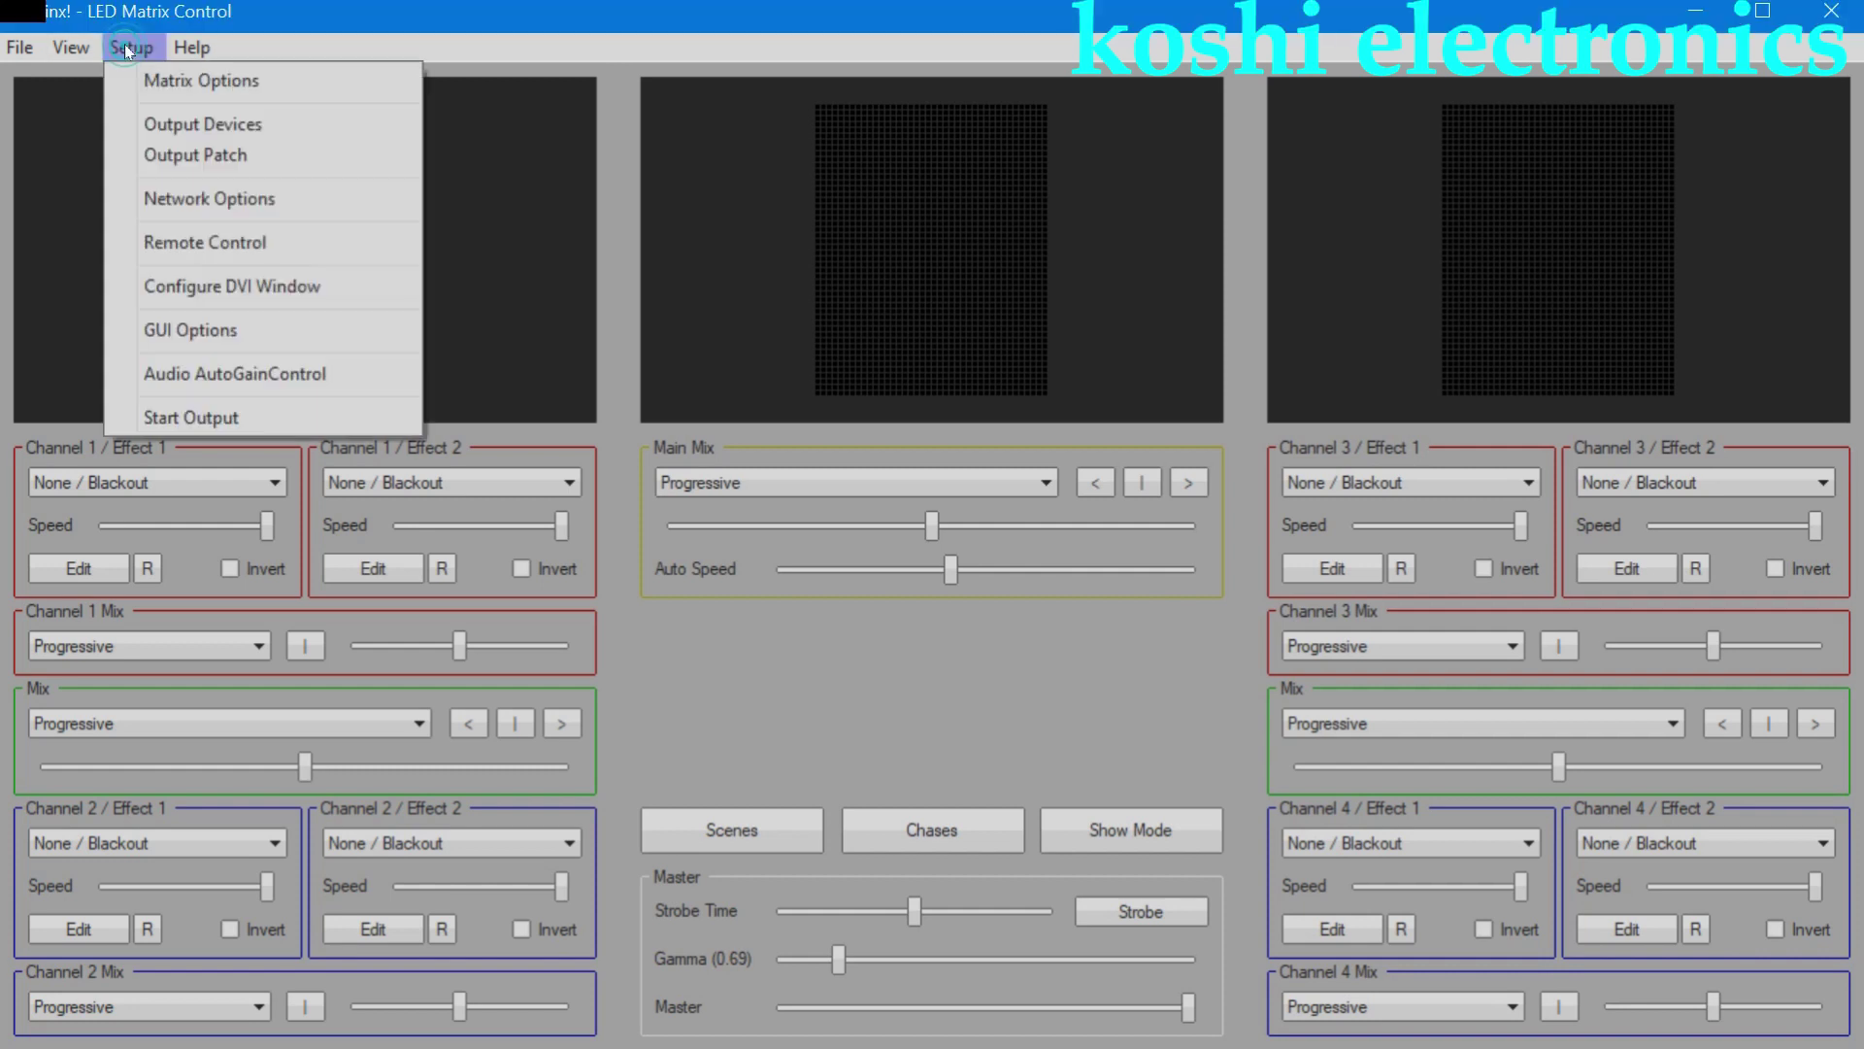
click(151, 85)
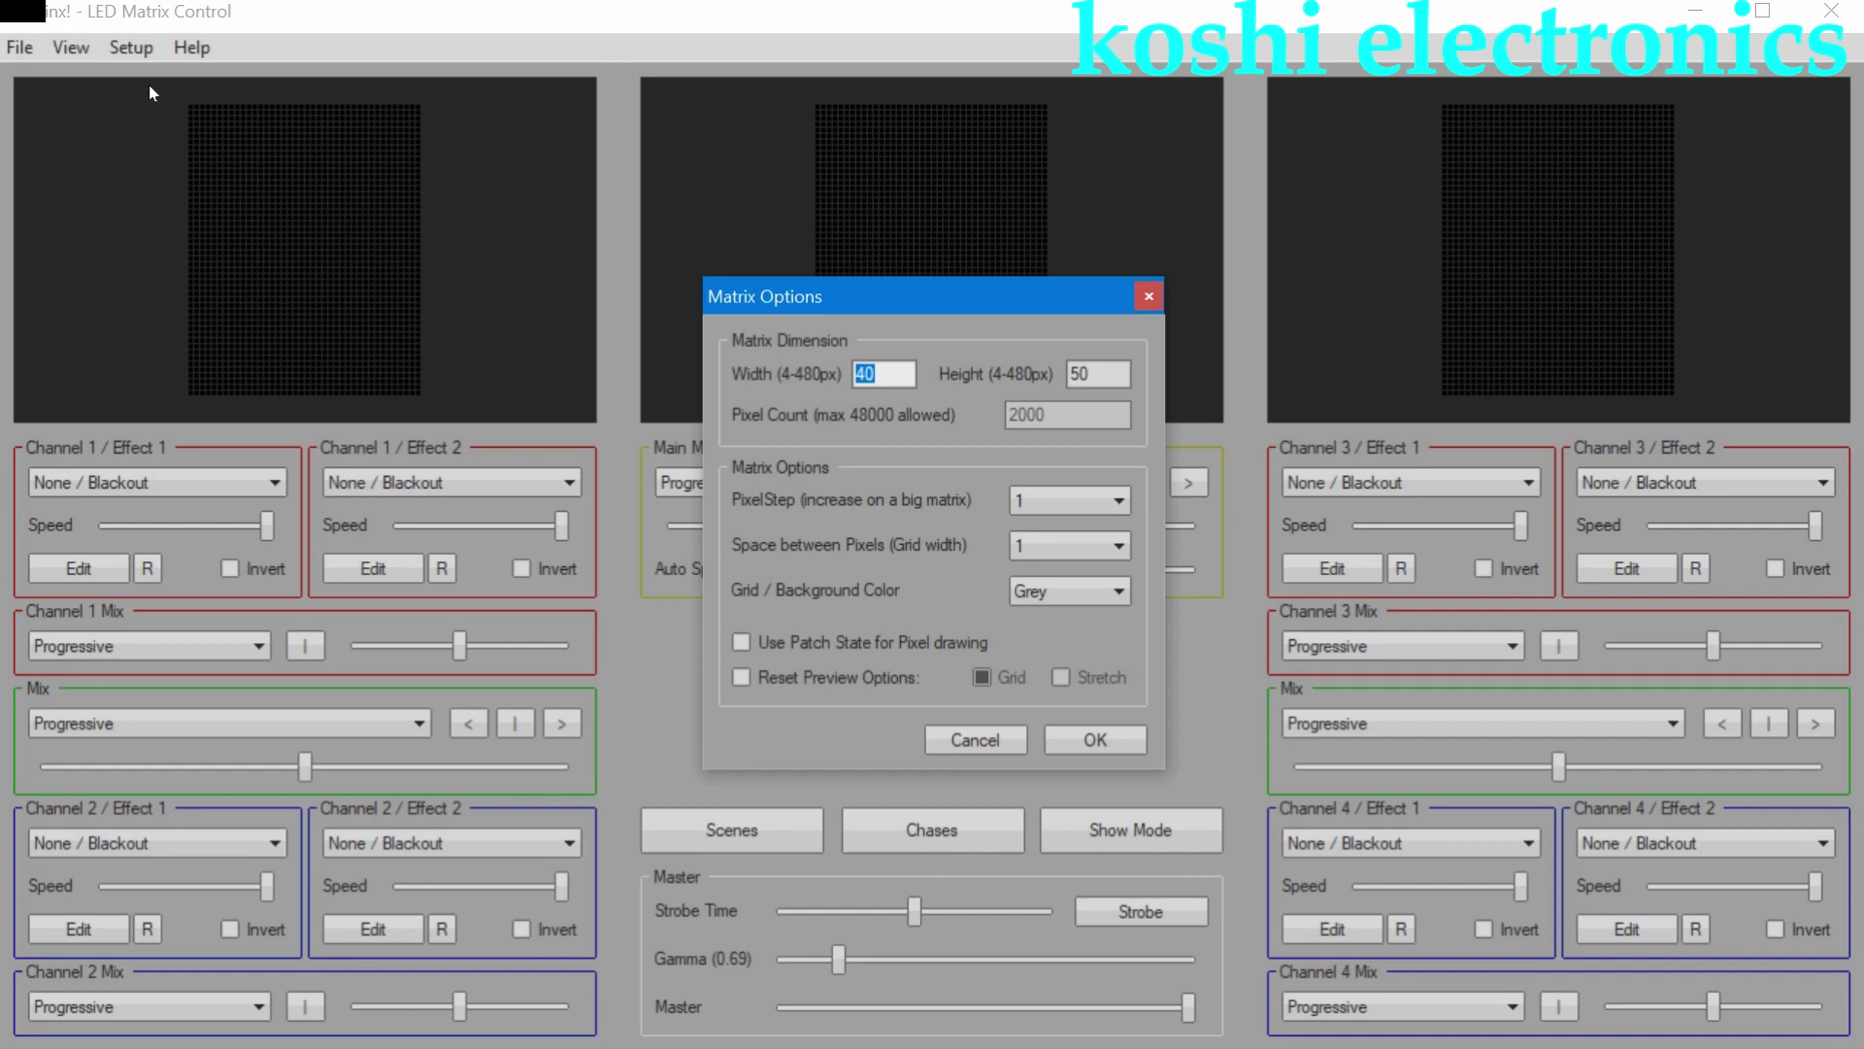
click(1120, 739)
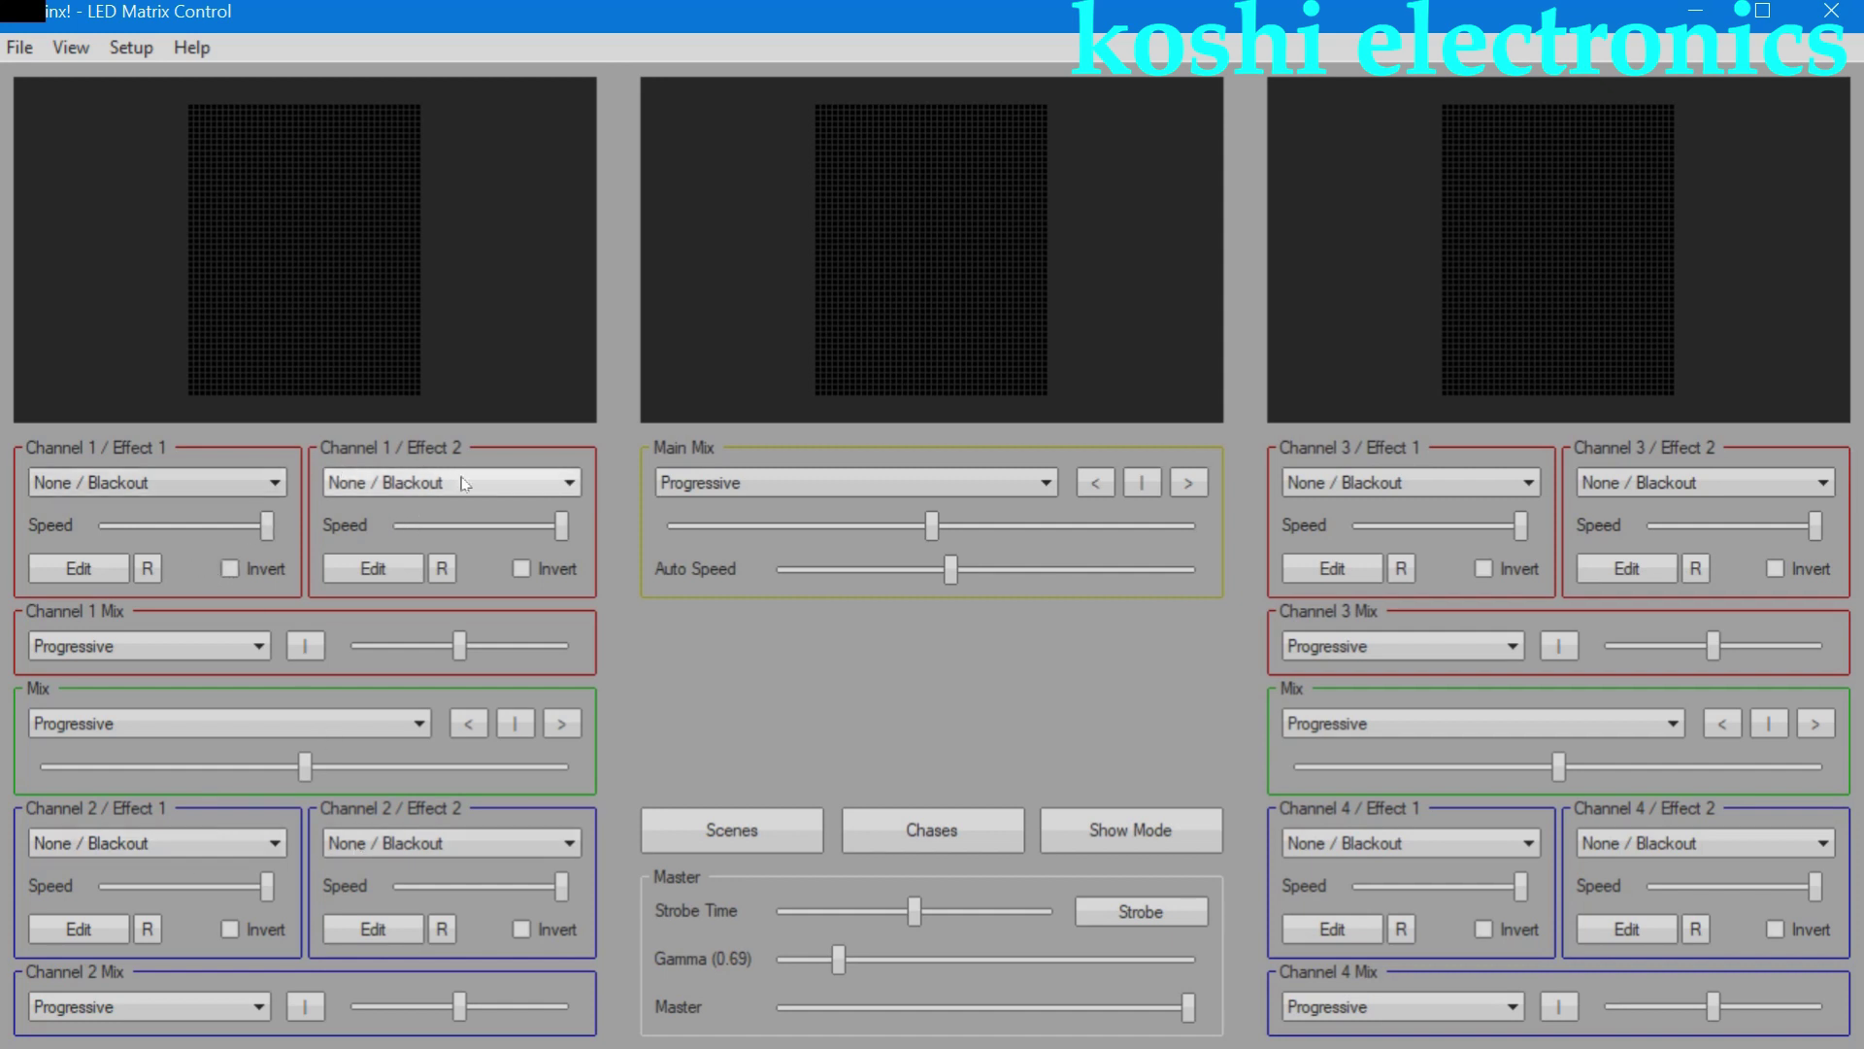
- Try the Falling Rain effect for Channel 1 Effect 1, replacing it with Simple Lines
click(151, 483)
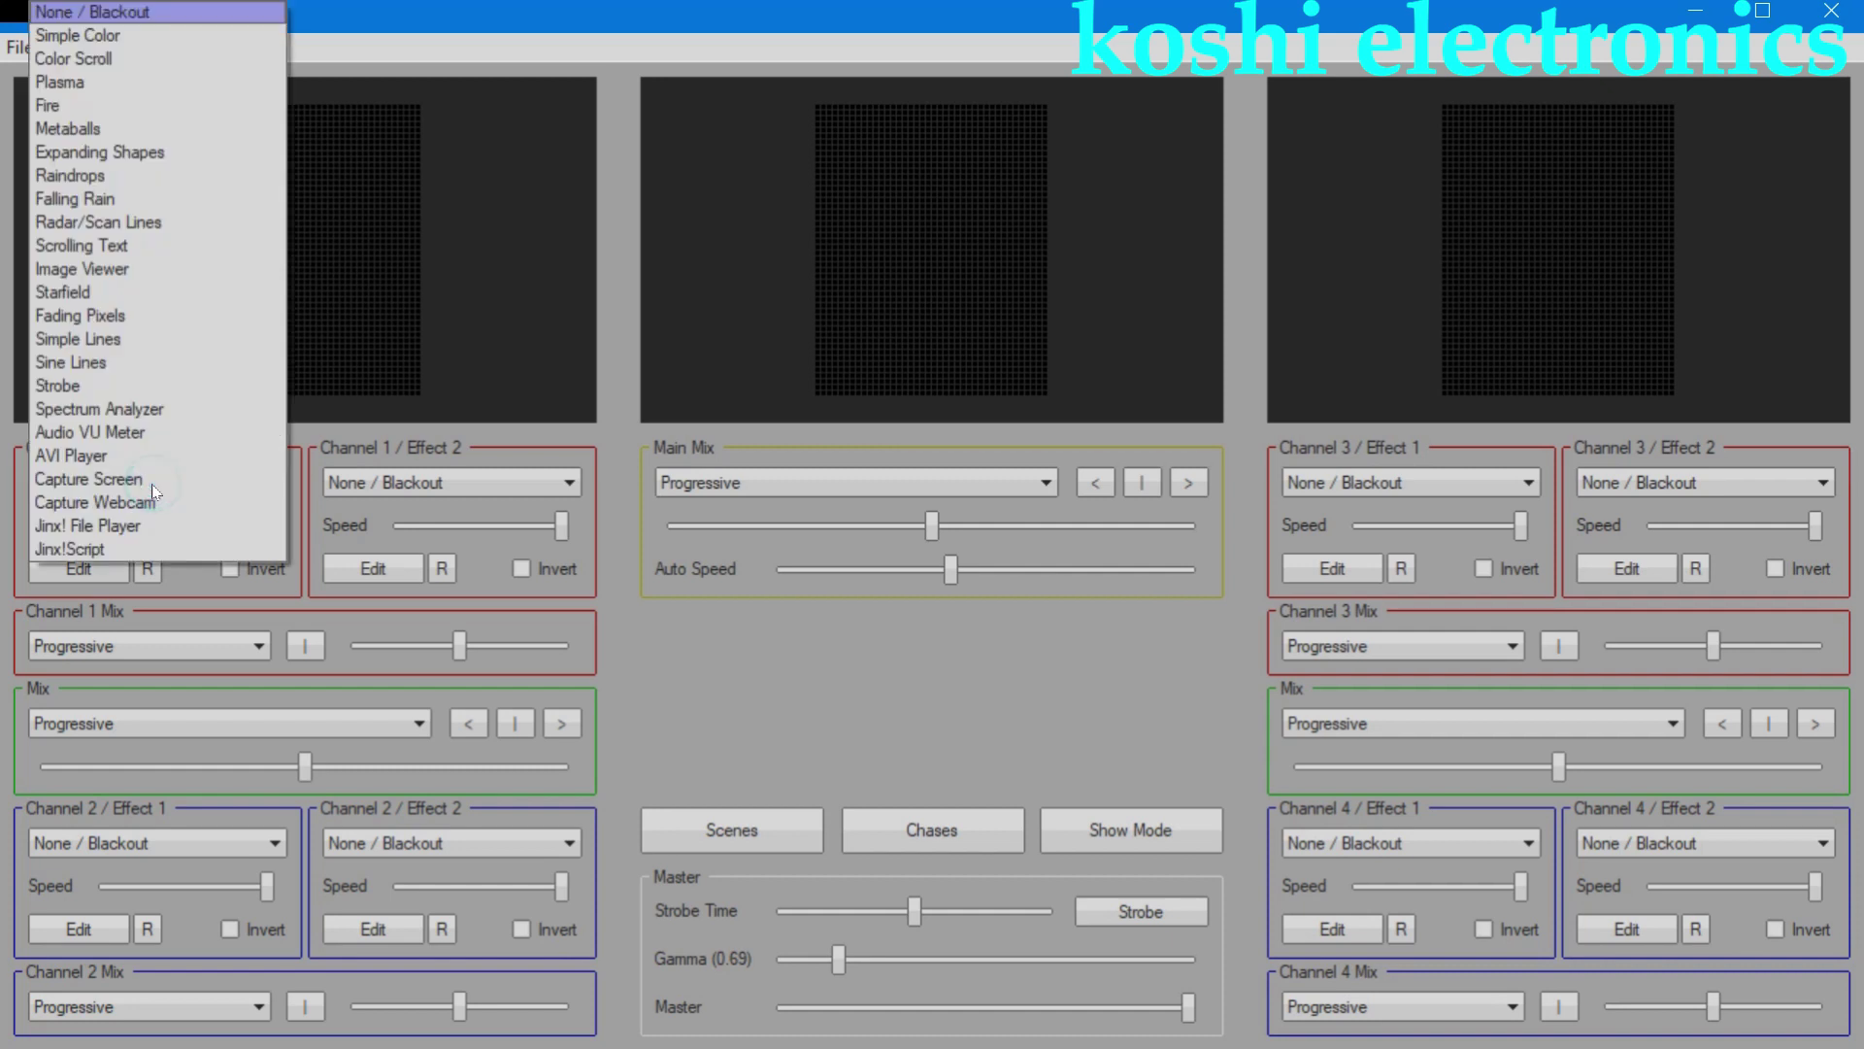
click(176, 197)
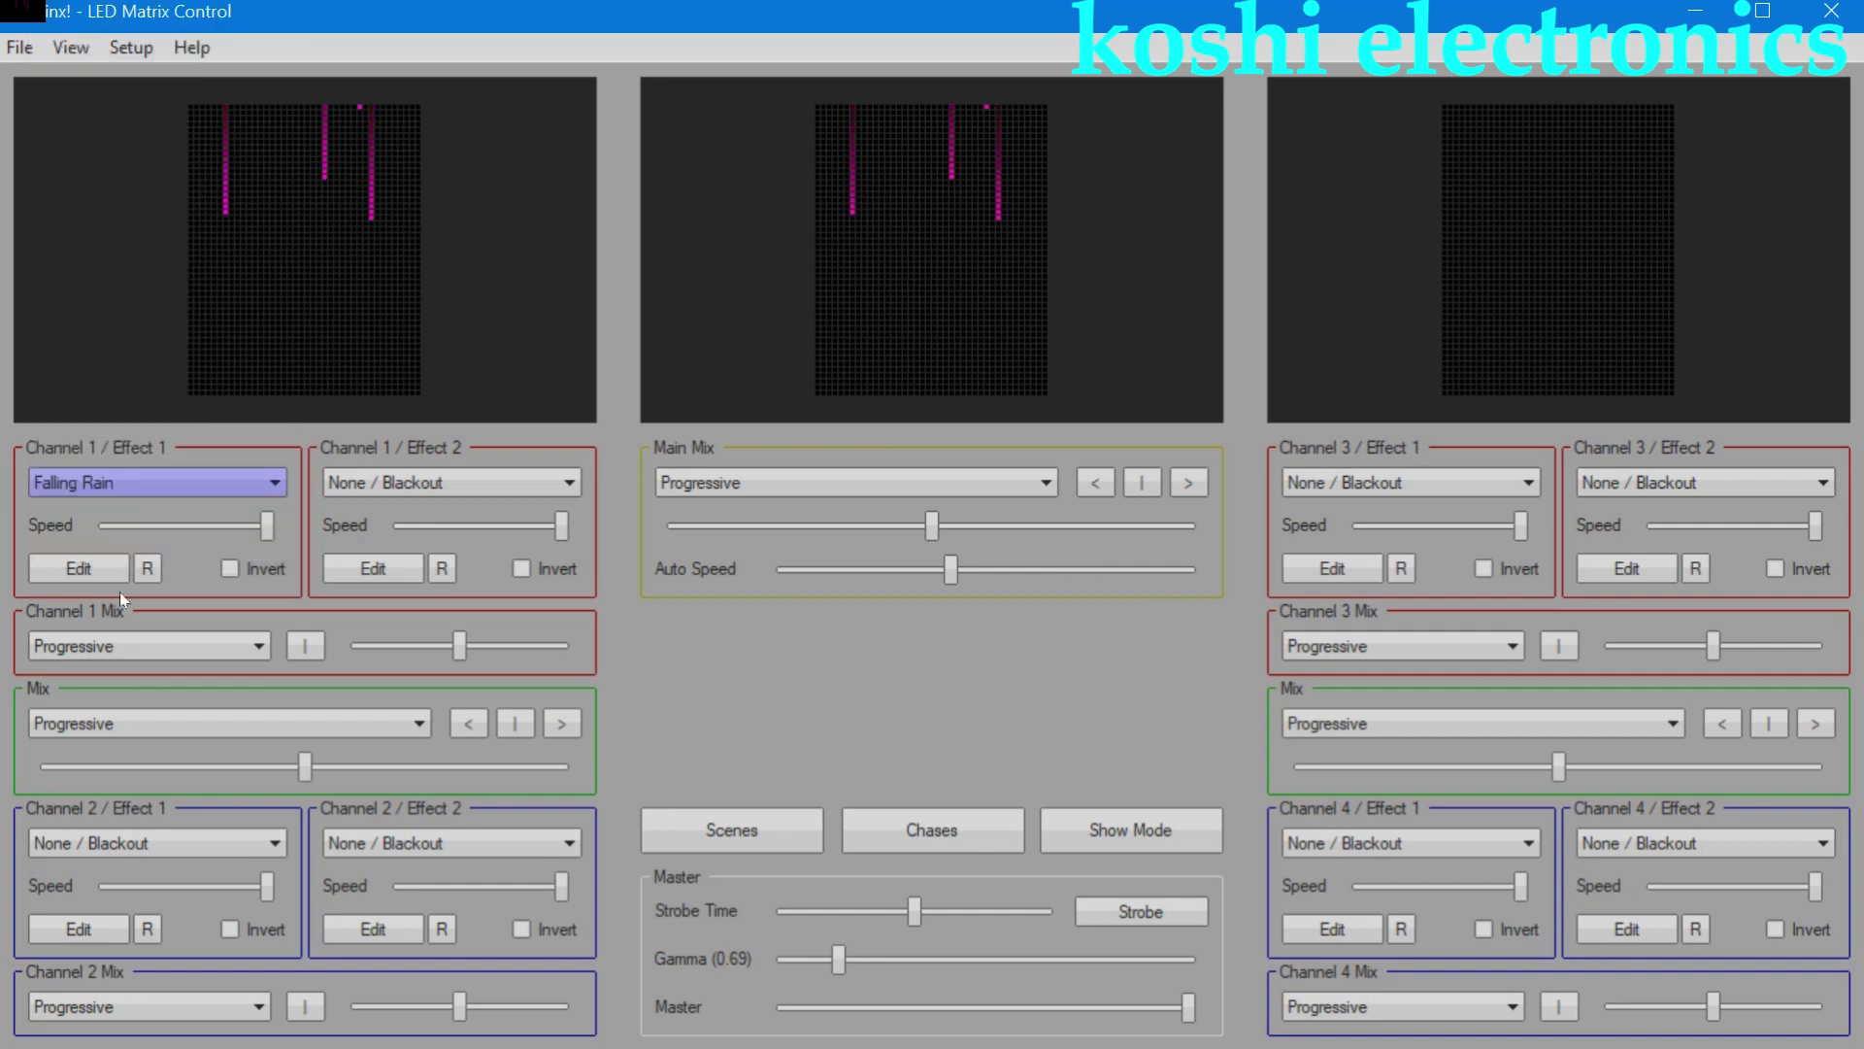
click(167, 481)
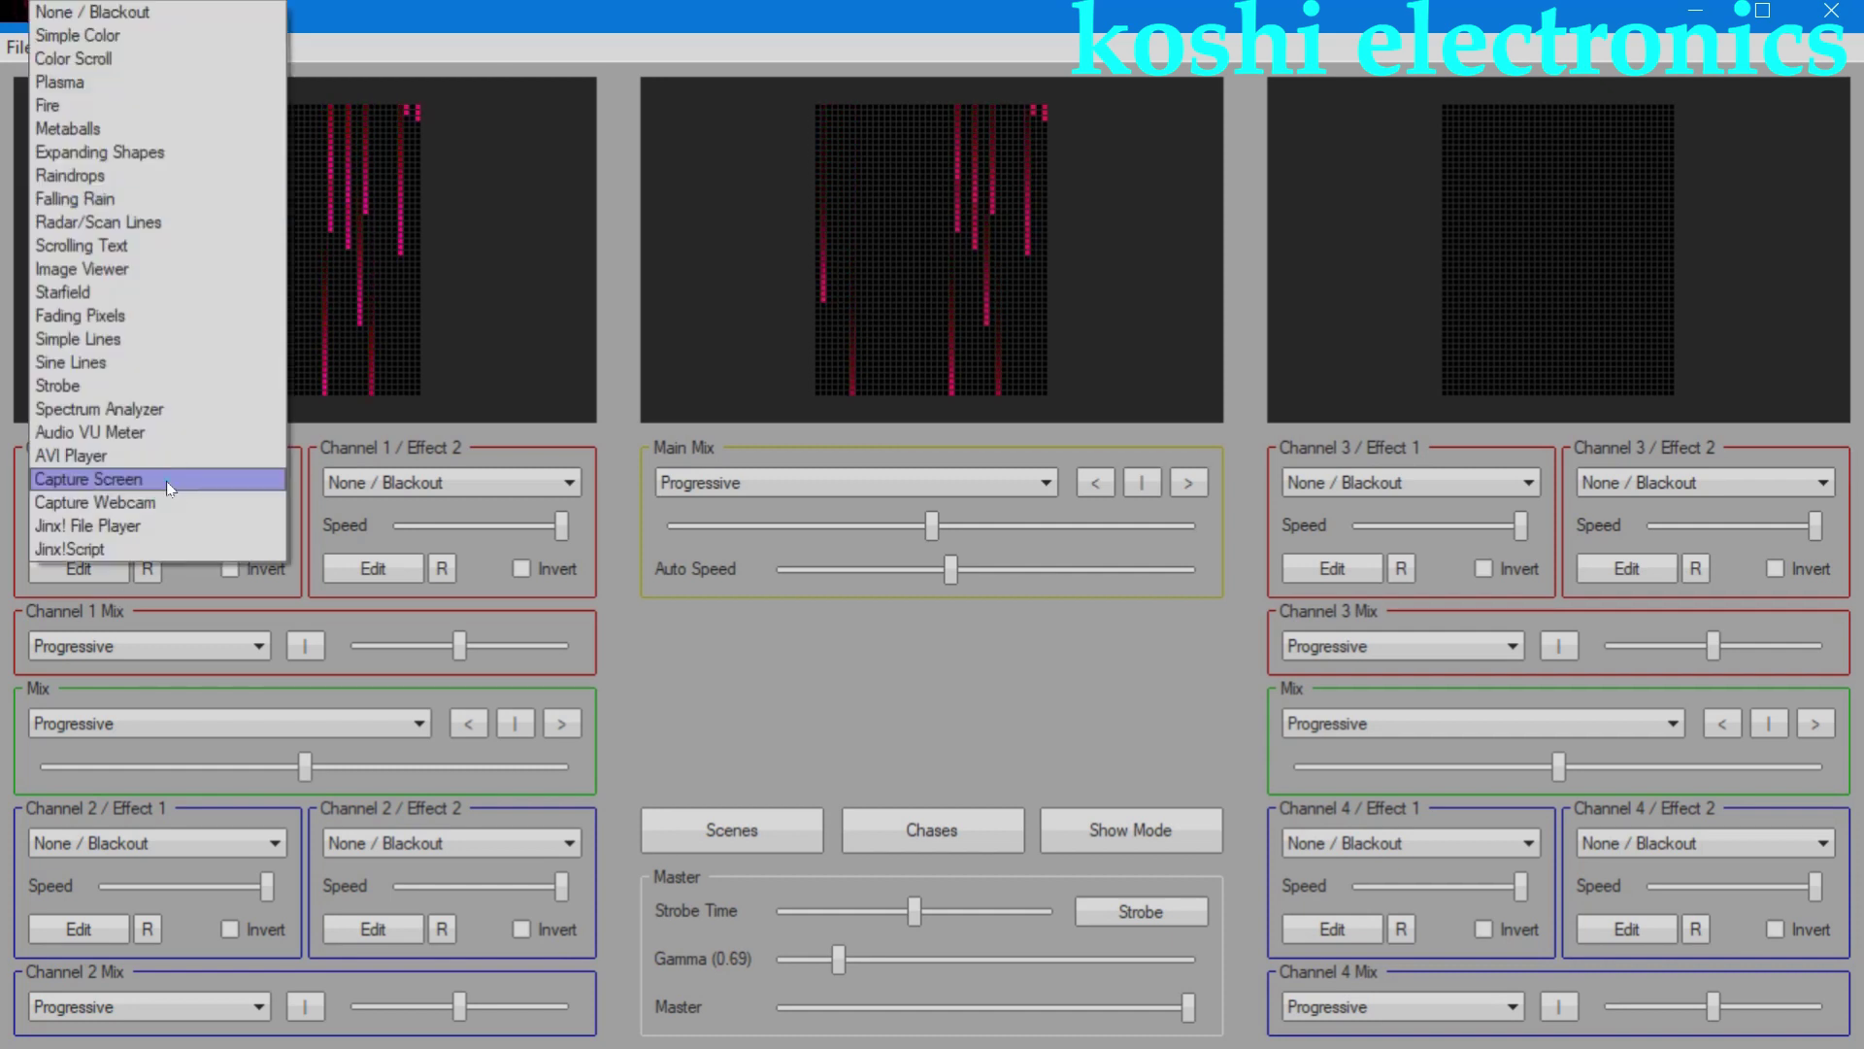
click(148, 334)
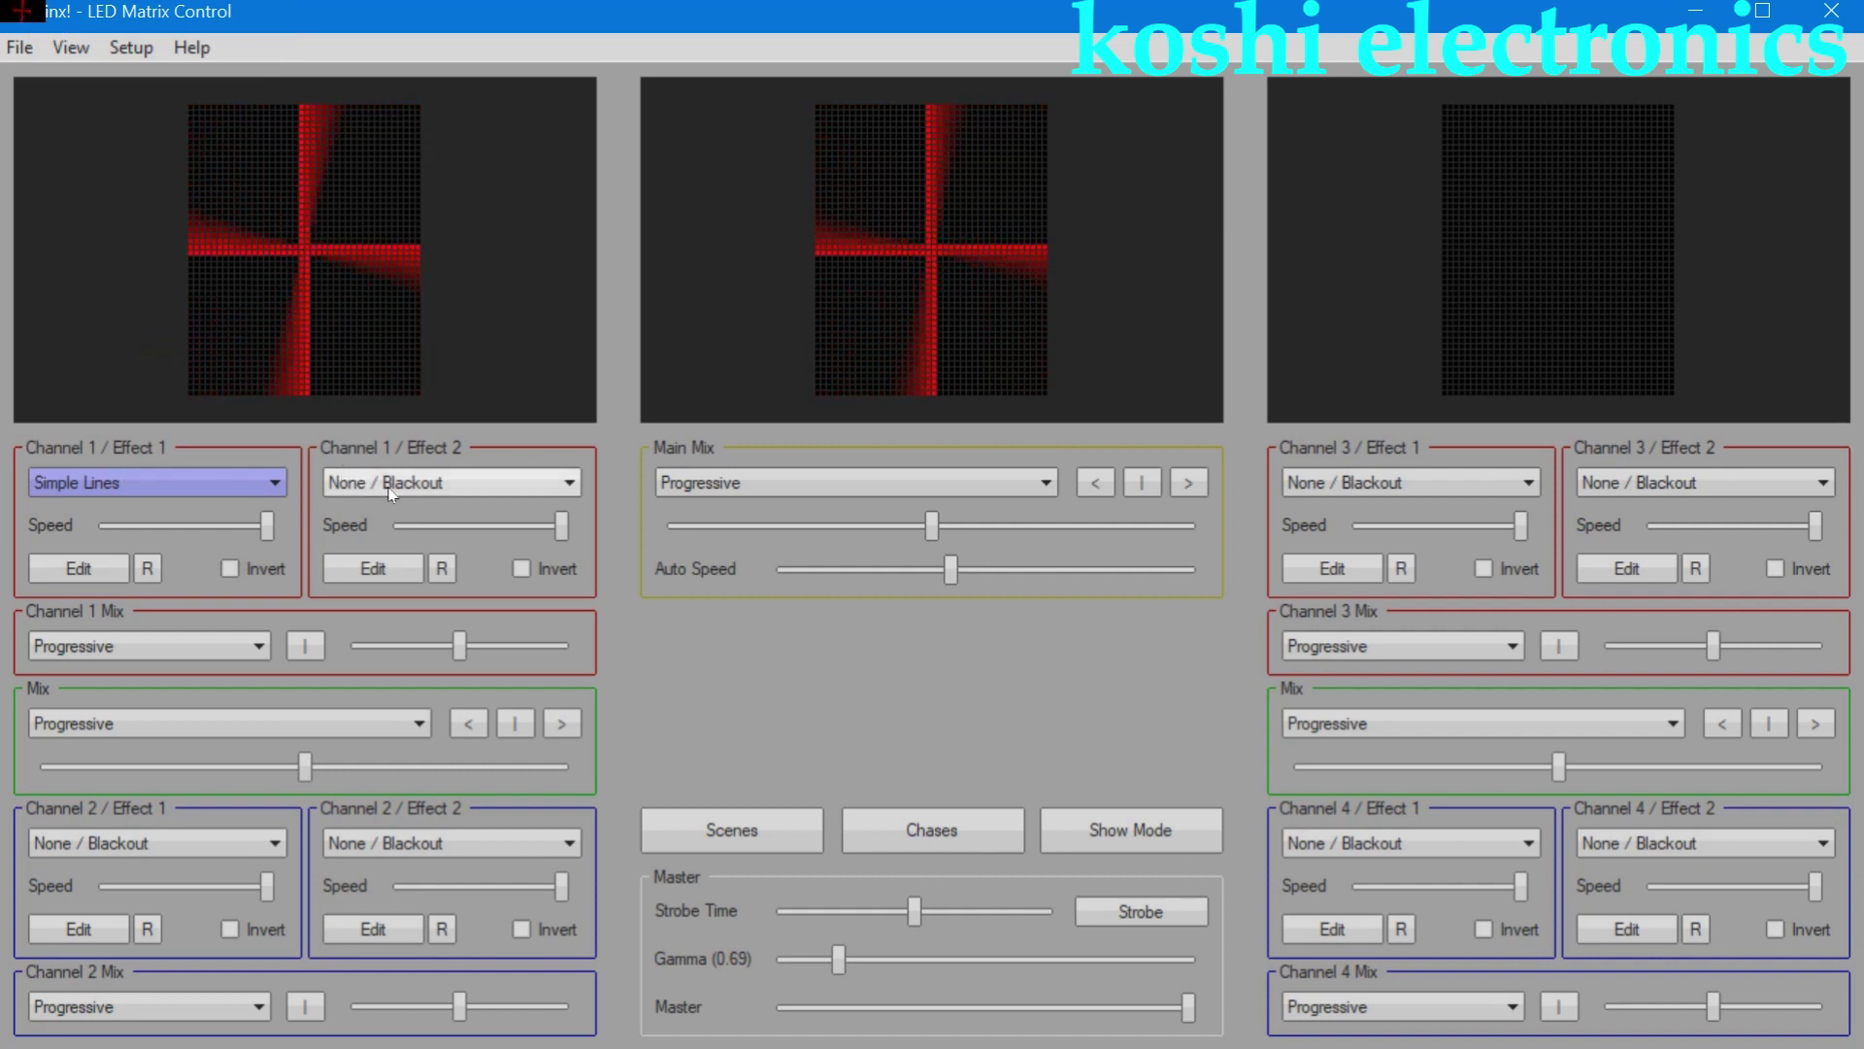
- Set Channel 1 Effect 2 to Metaballs and centre the Main Mix crossfade
click(451, 483)
click(424, 130)
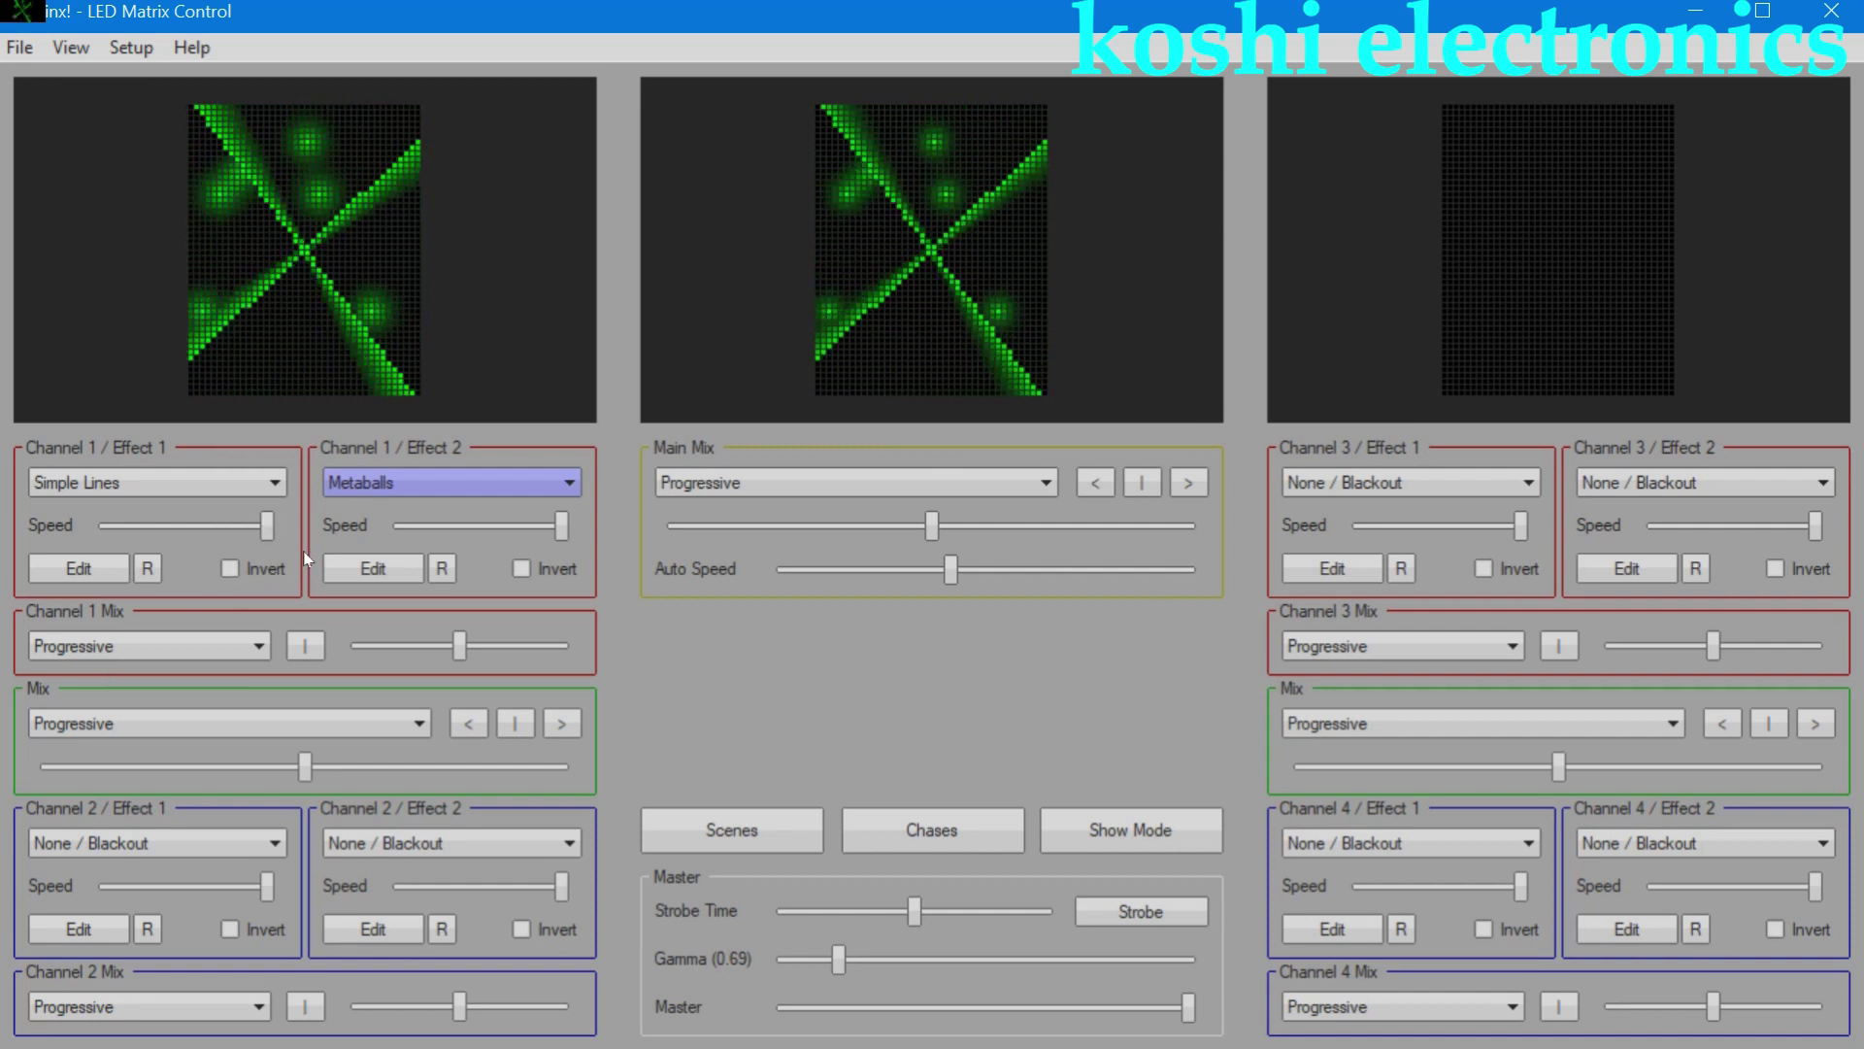
click(1143, 483)
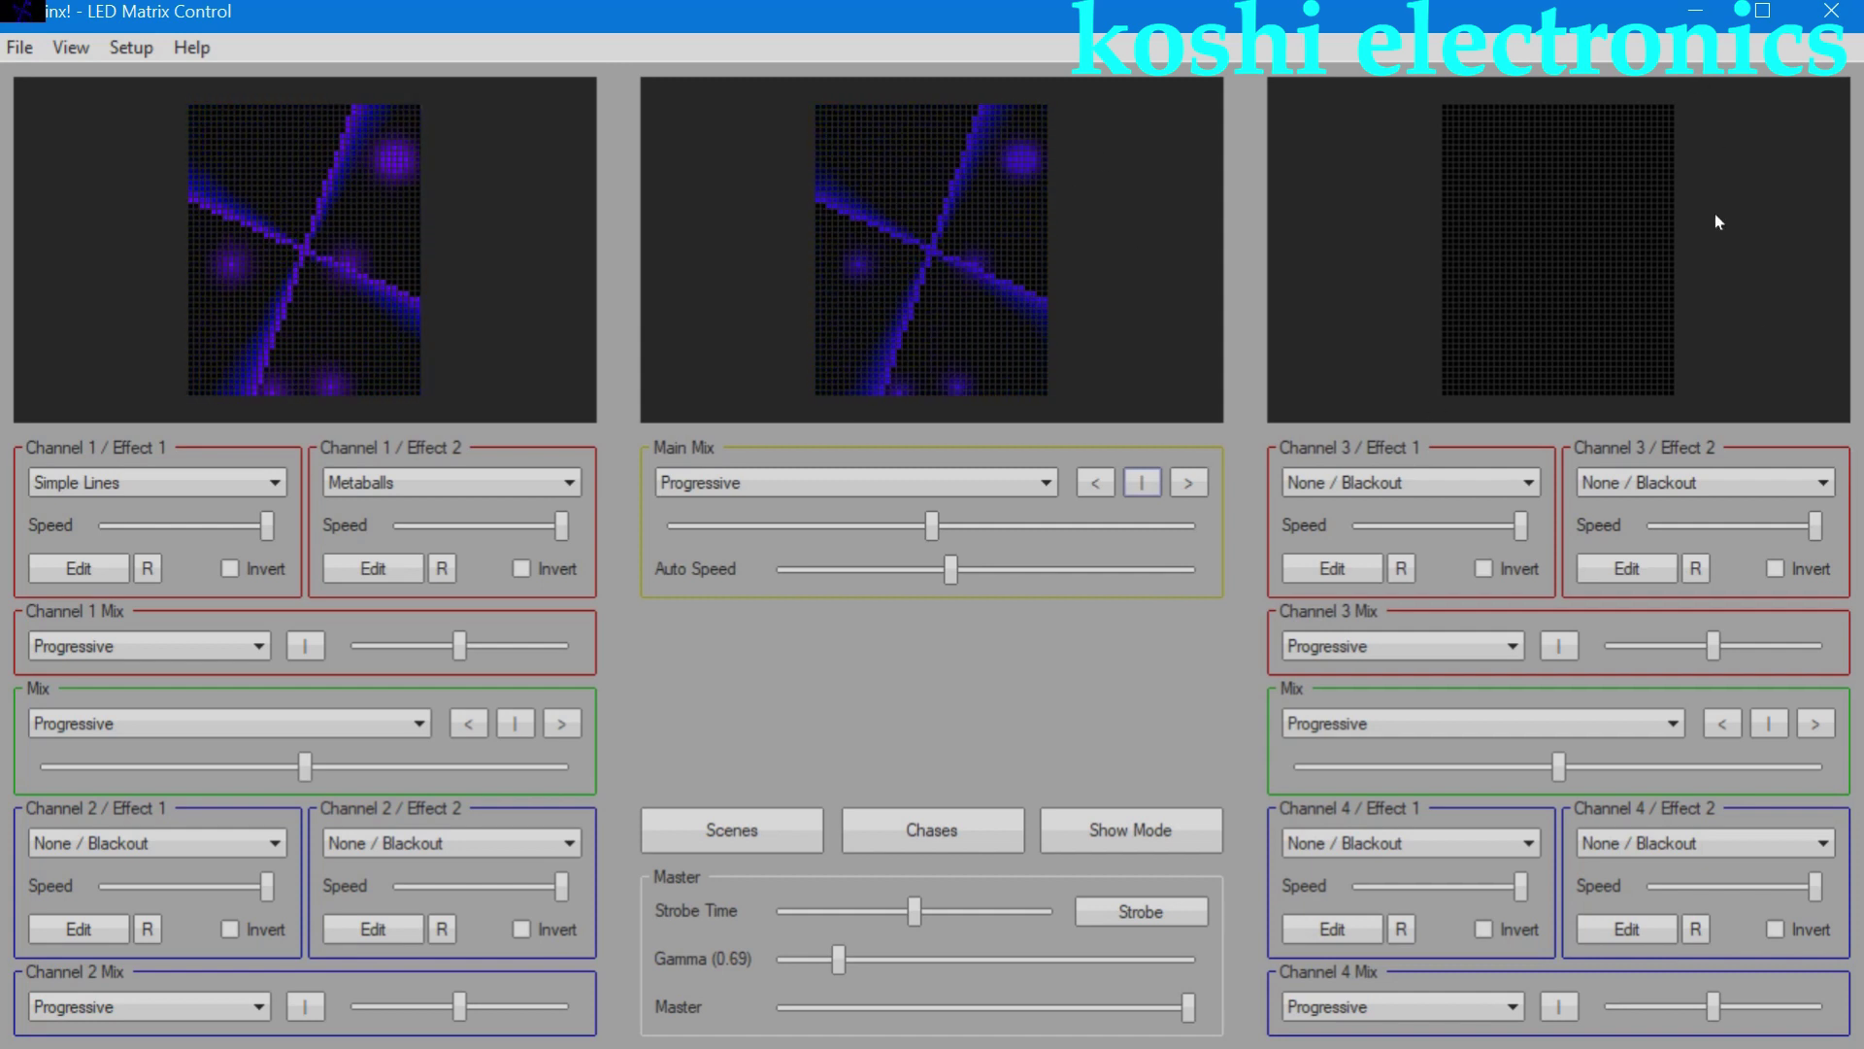
- Set Channel 3 Effect 1 to Starfield after trying Image Viewer
click(1528, 487)
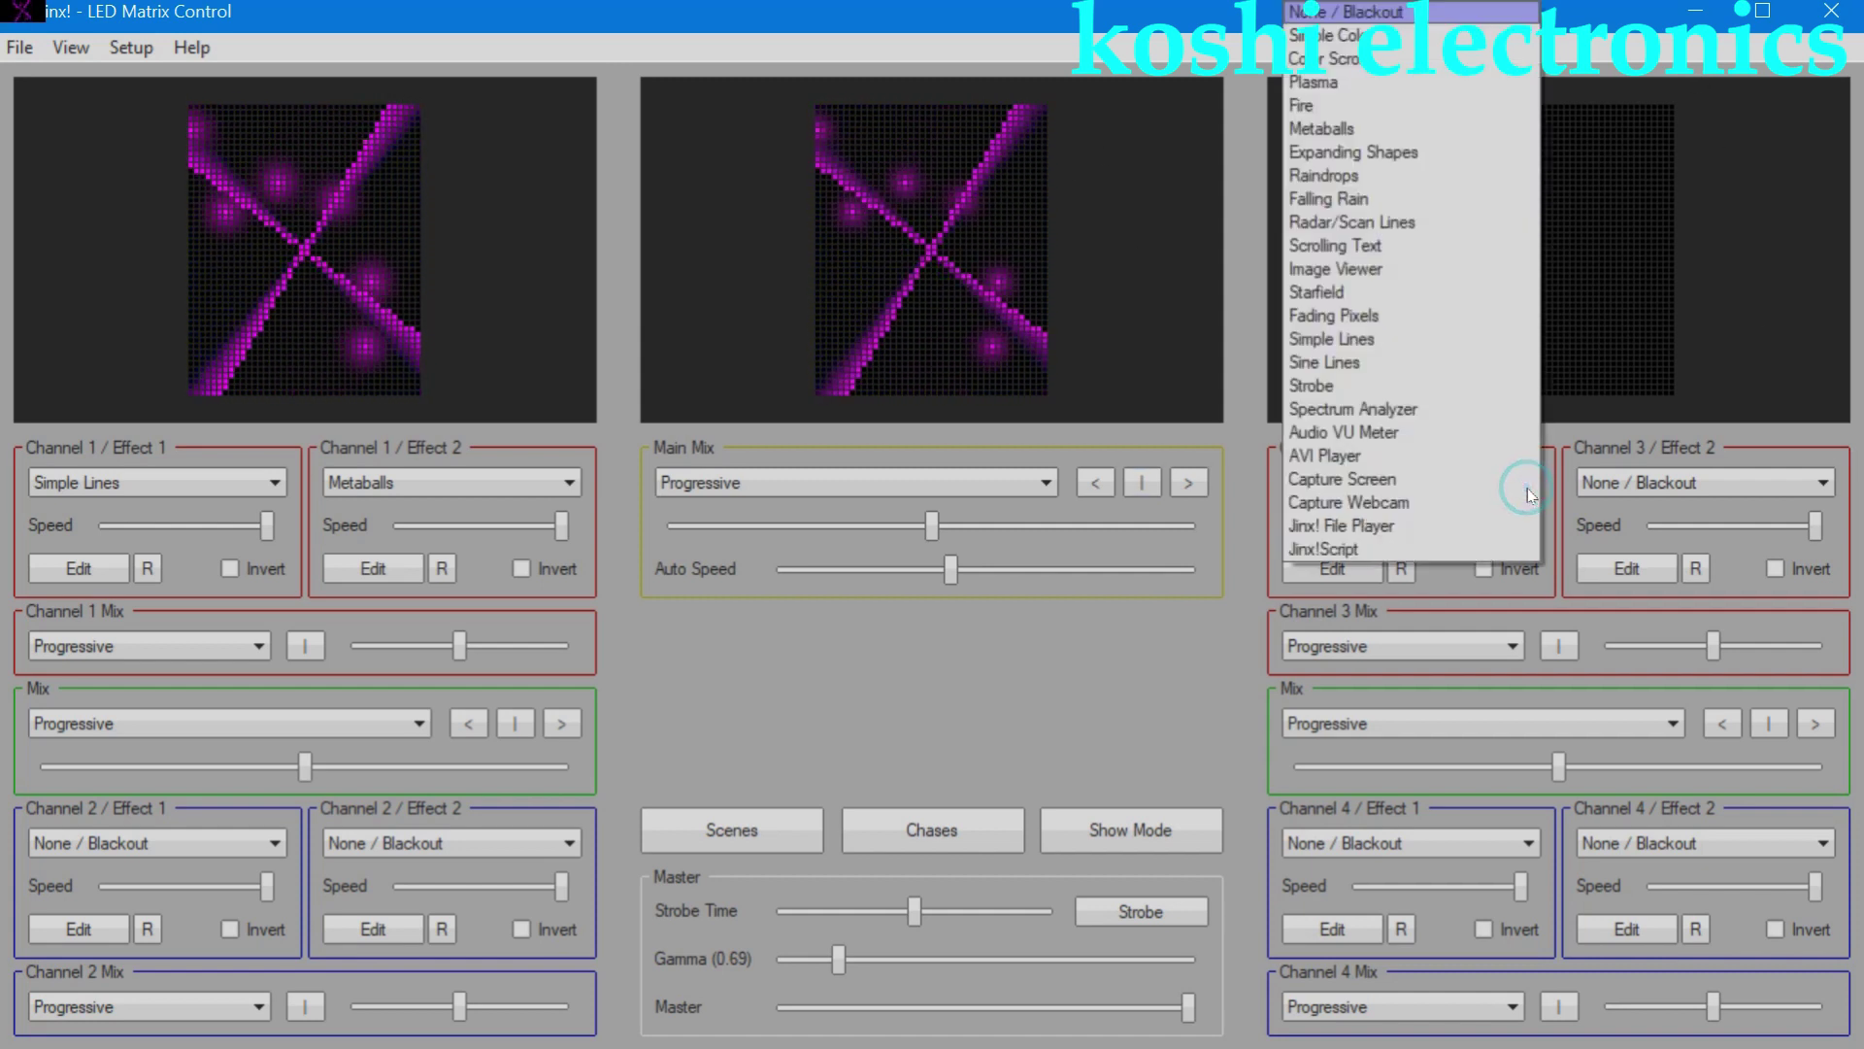
click(1447, 280)
click(1472, 485)
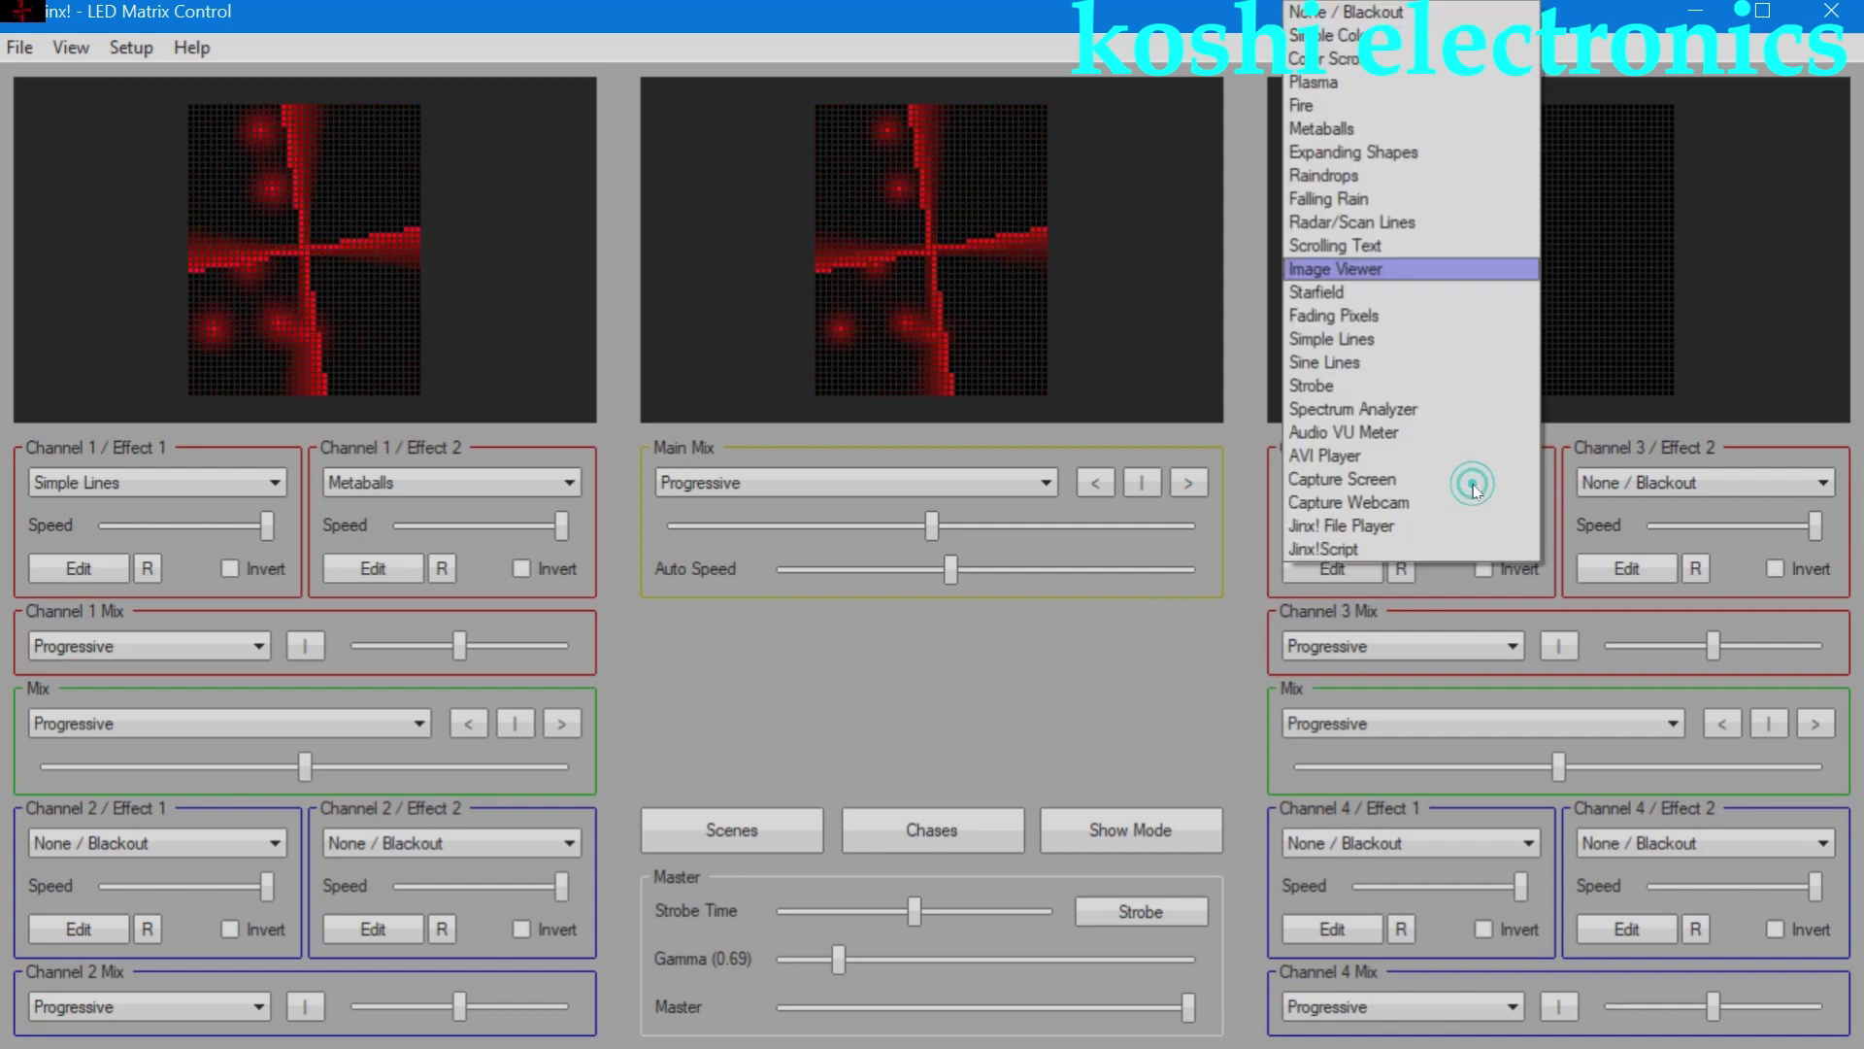
click(1415, 295)
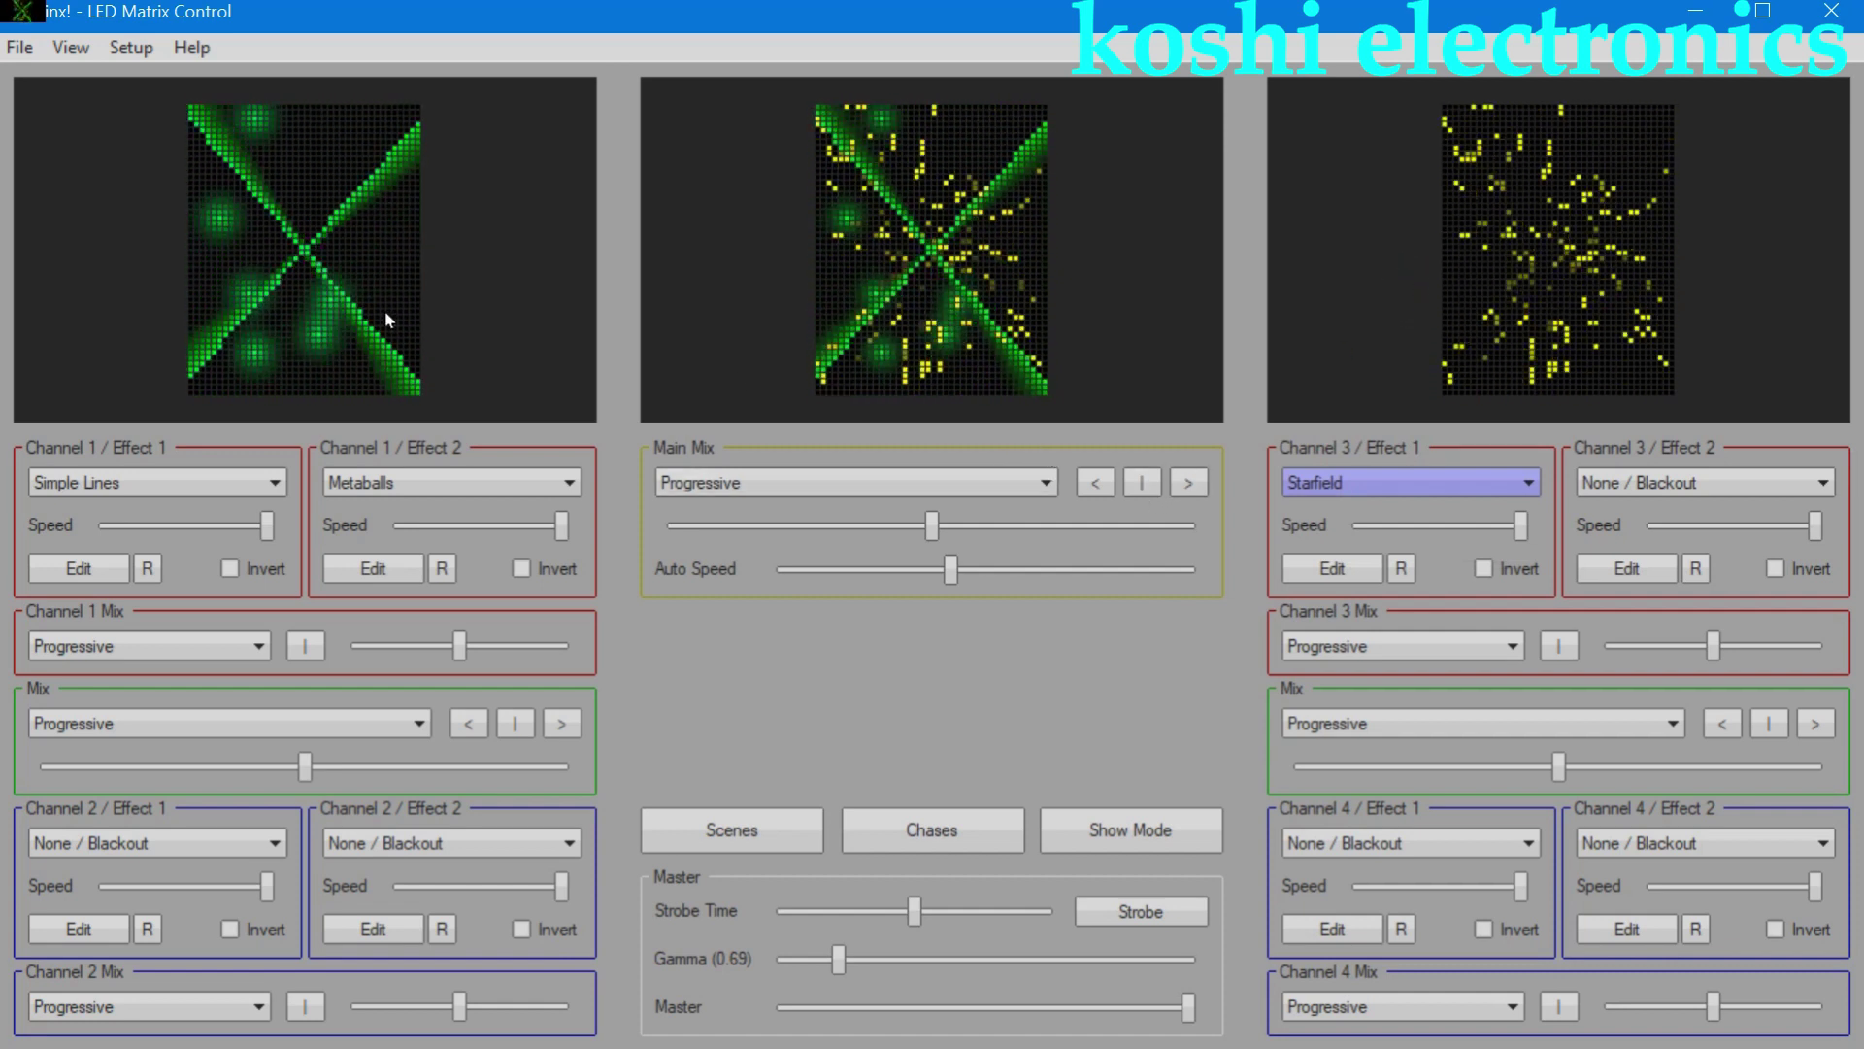
- Preview the Main Mix fully on the Channel 1/2 side, fully on the Channel 3/4 side, and back at the centre
click(1091, 482)
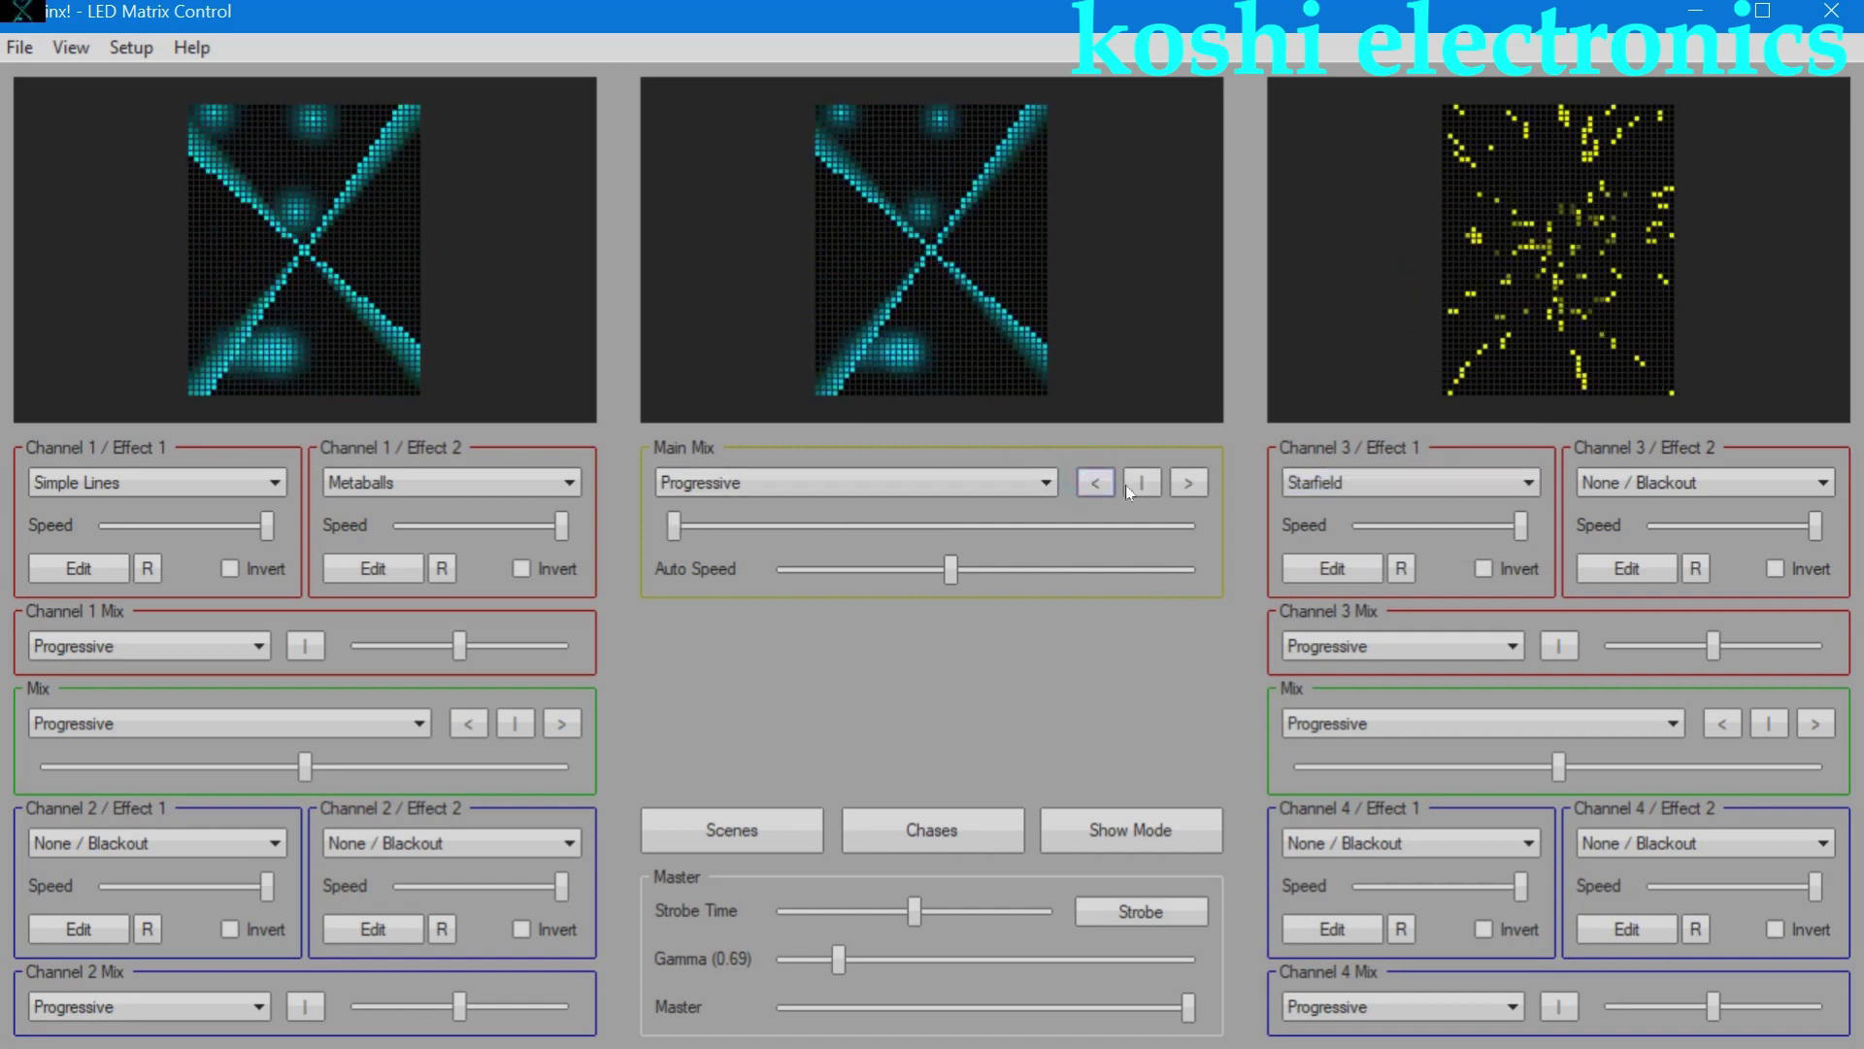
click(1187, 486)
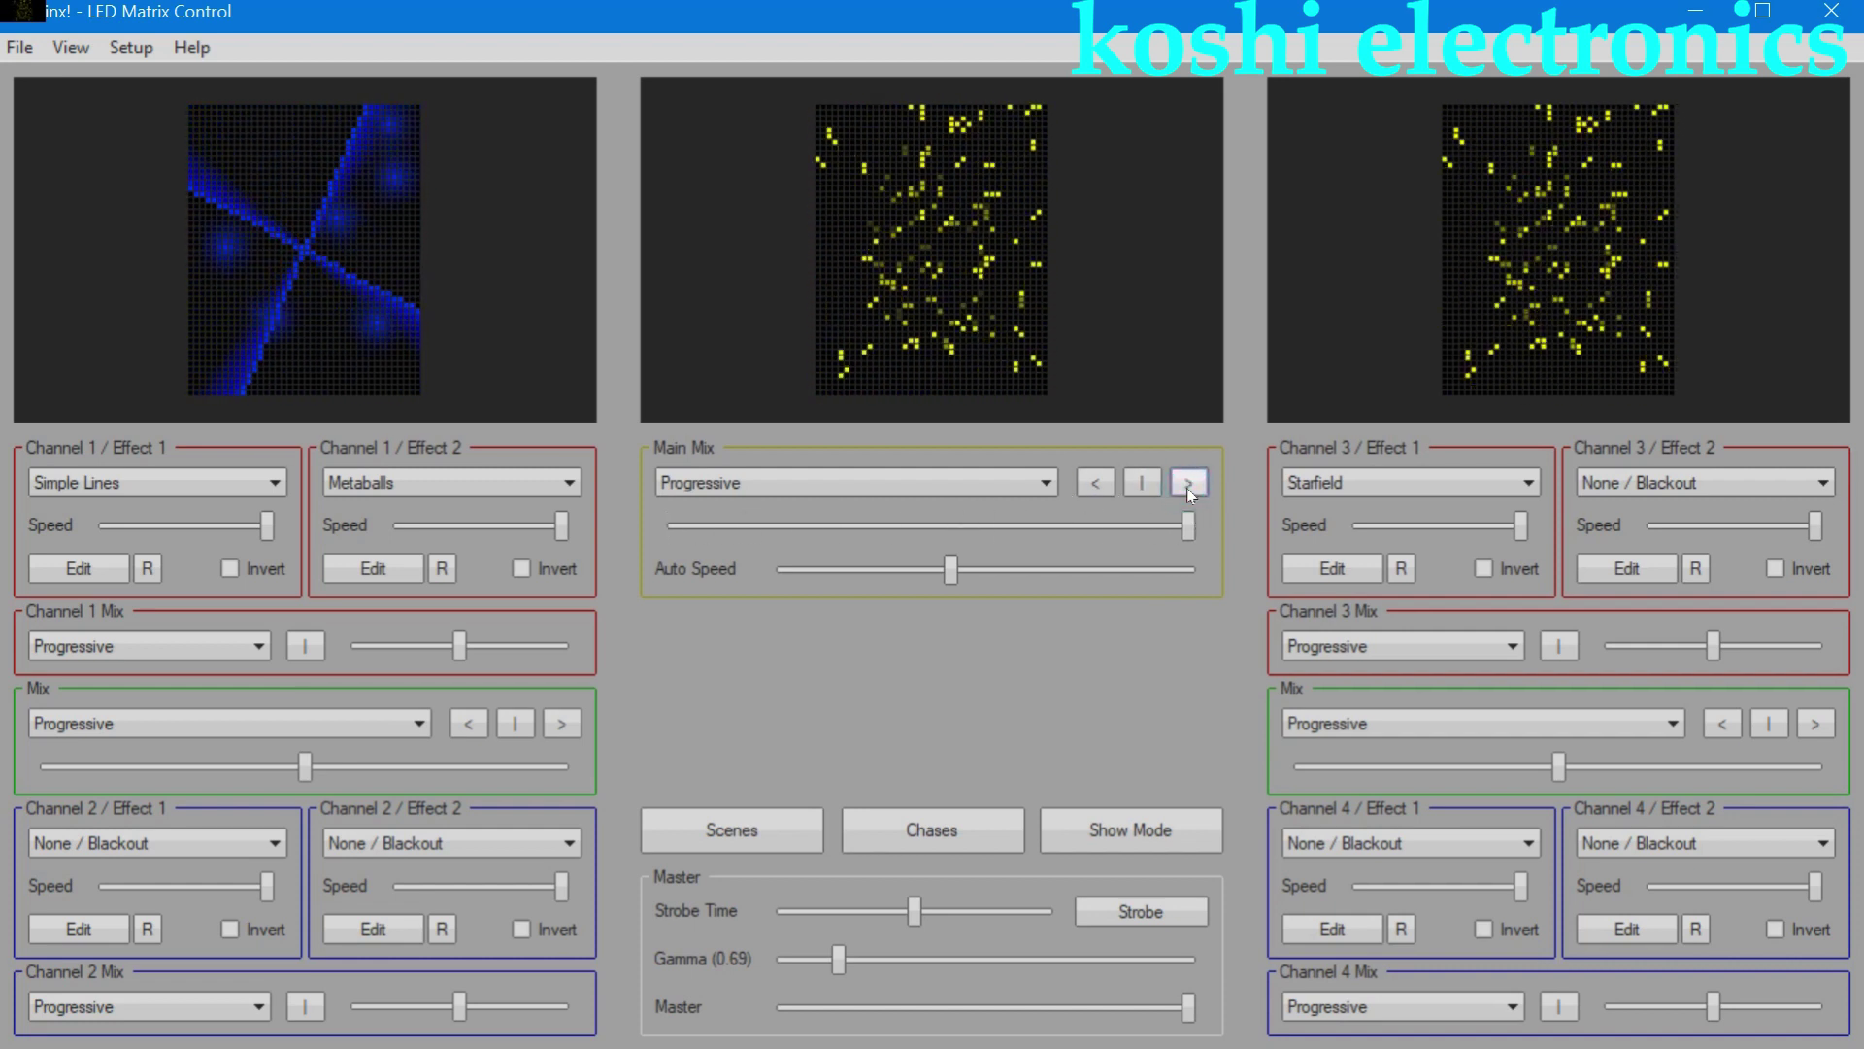
click(1153, 482)
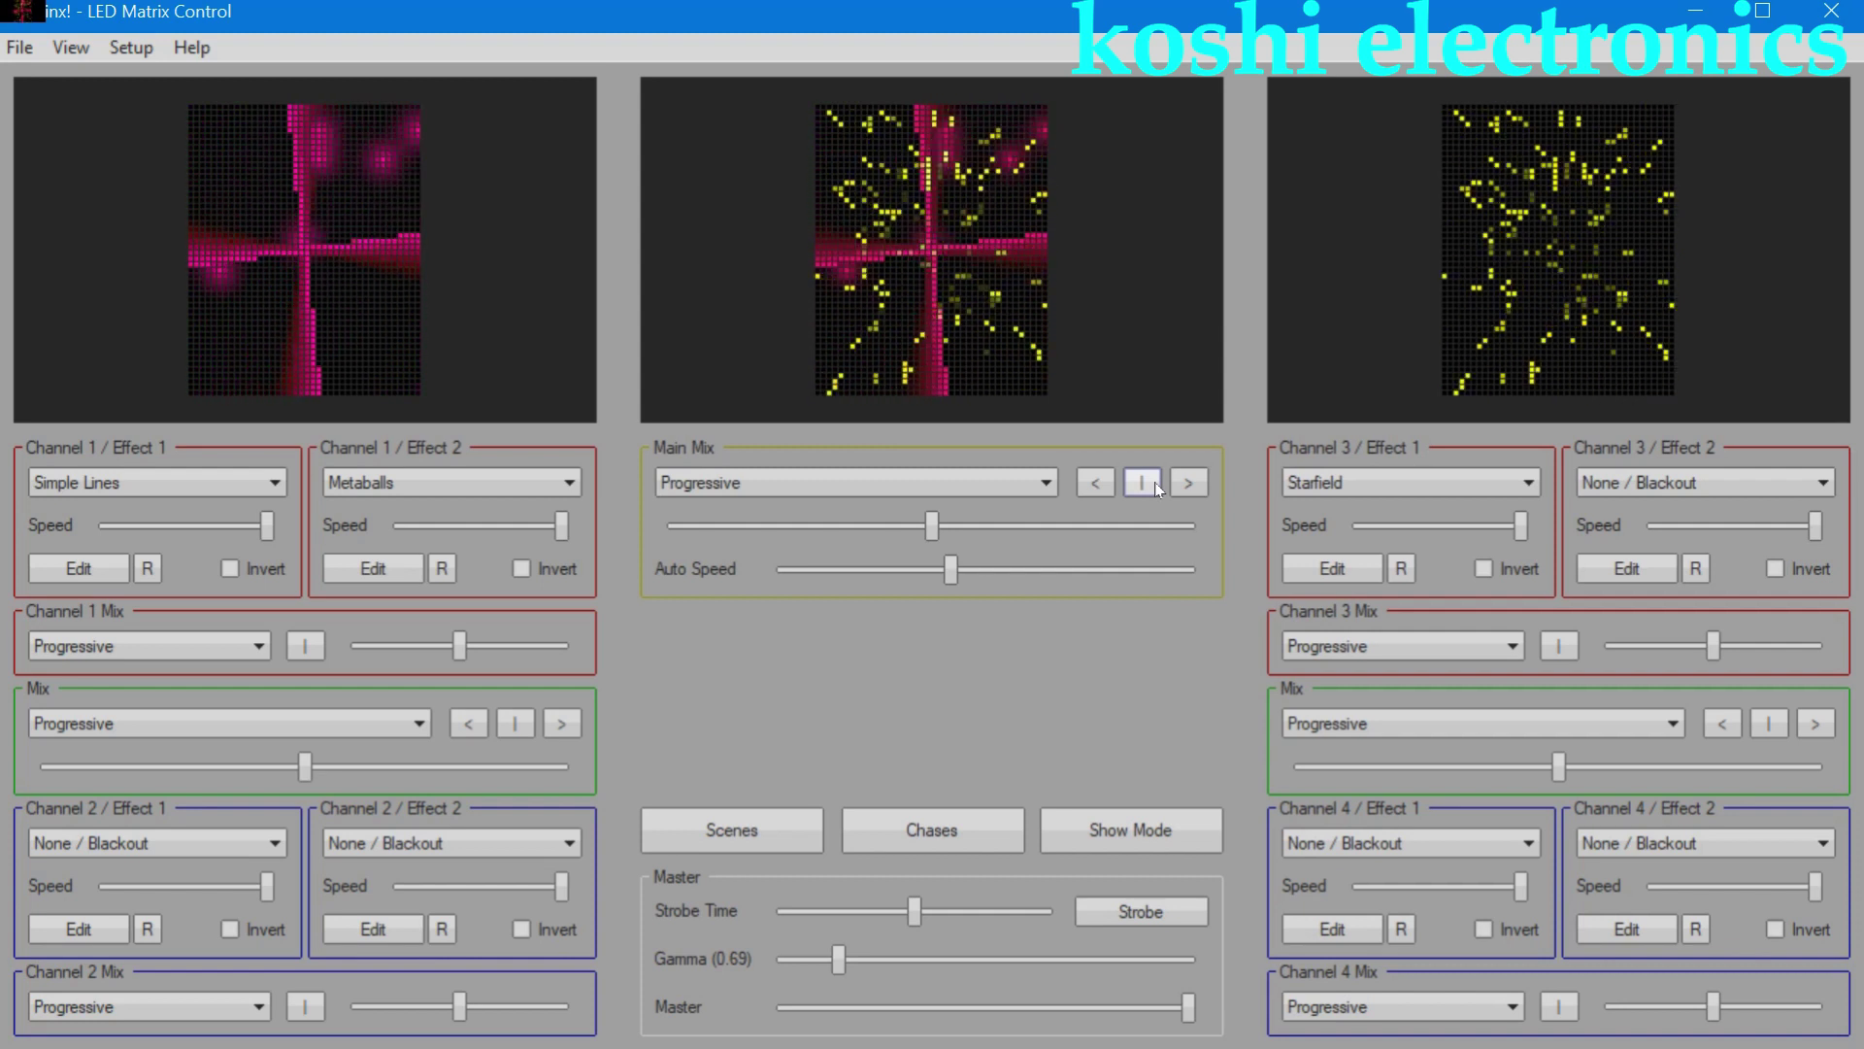
- Change Channel 1 Effect 1 to Starfield, correcting the mistaken Capture Screen selection
click(255, 482)
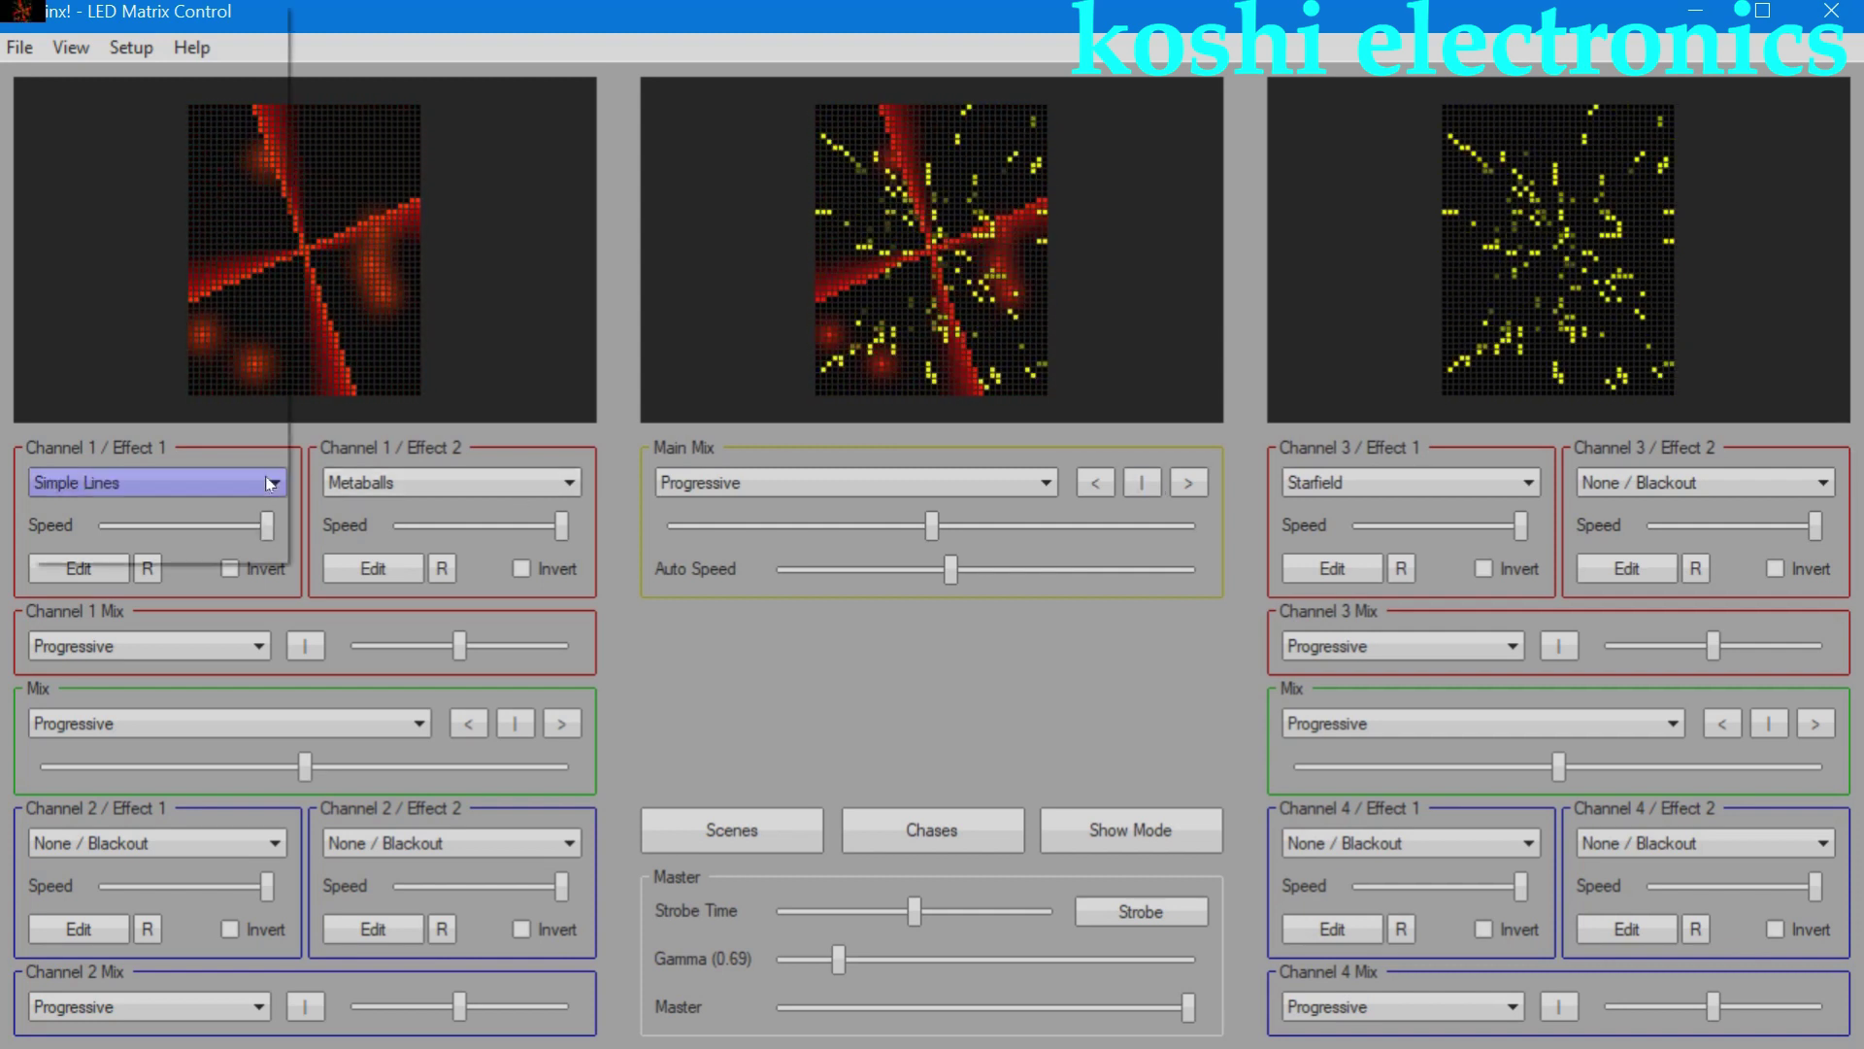
click(255, 494)
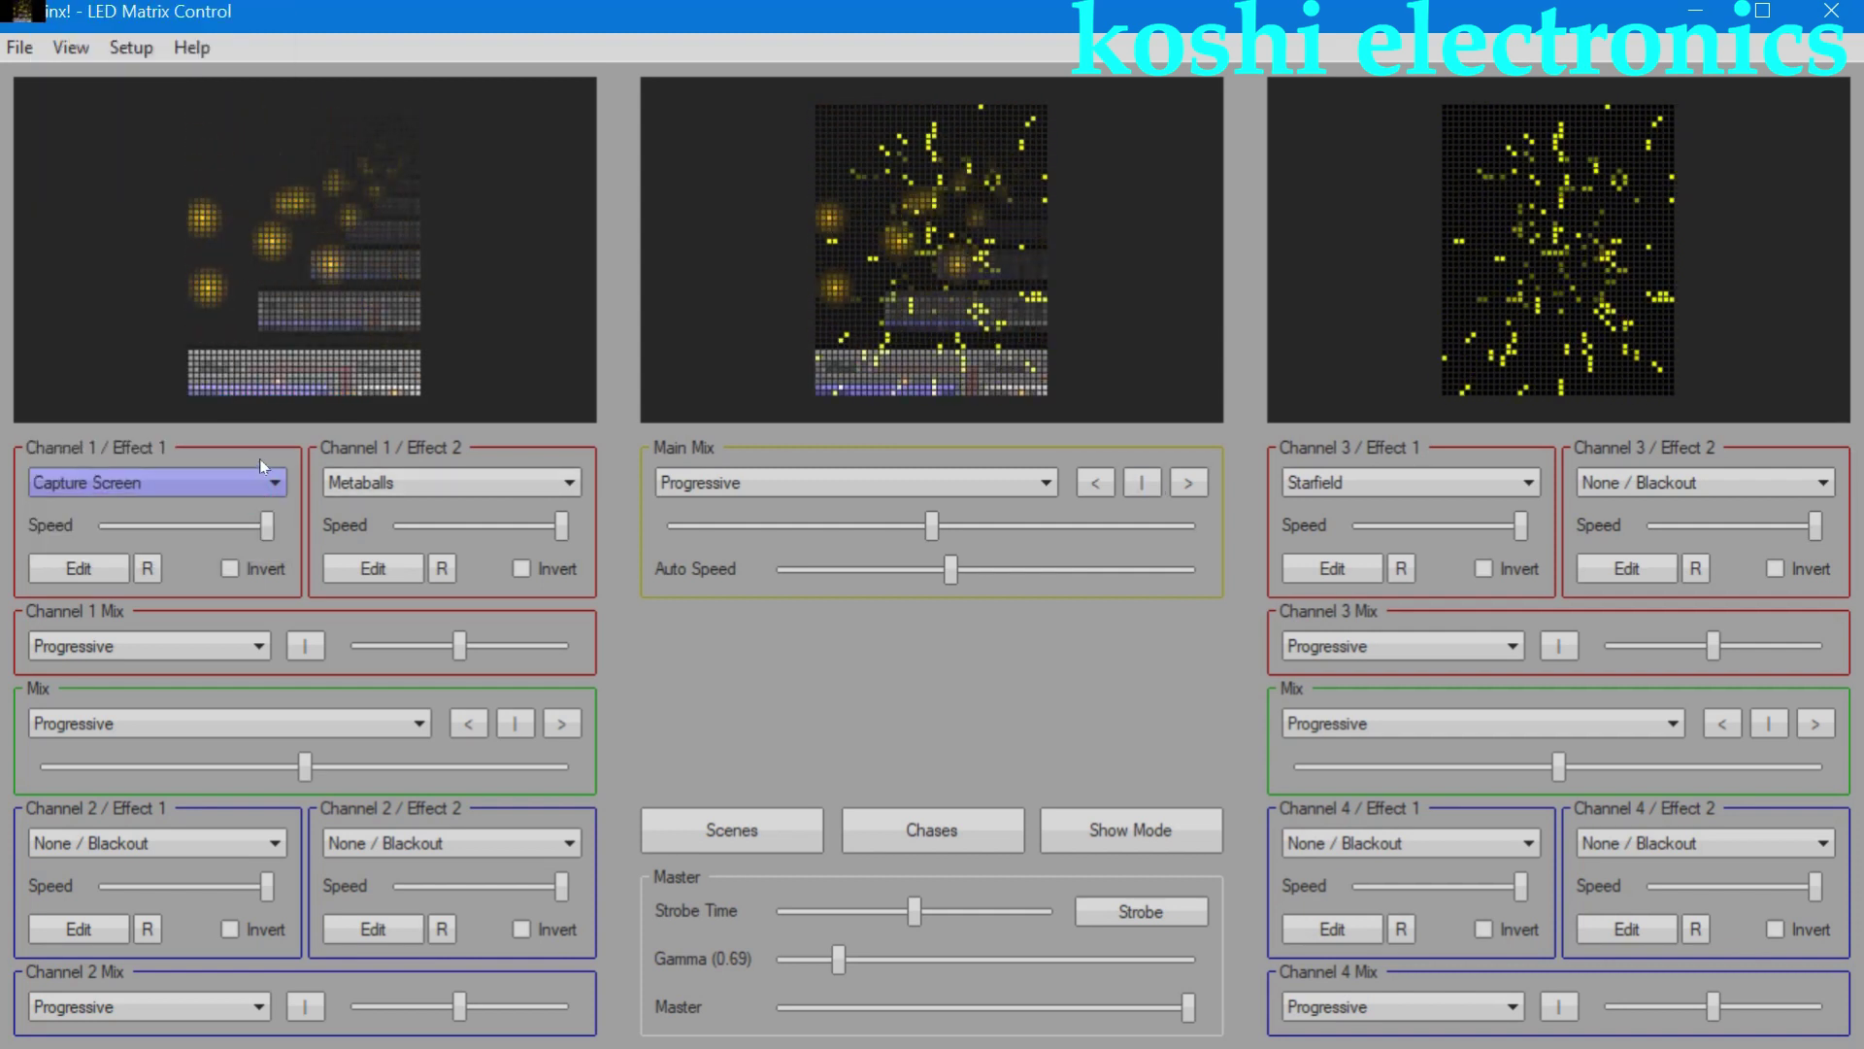
click(252, 492)
click(207, 294)
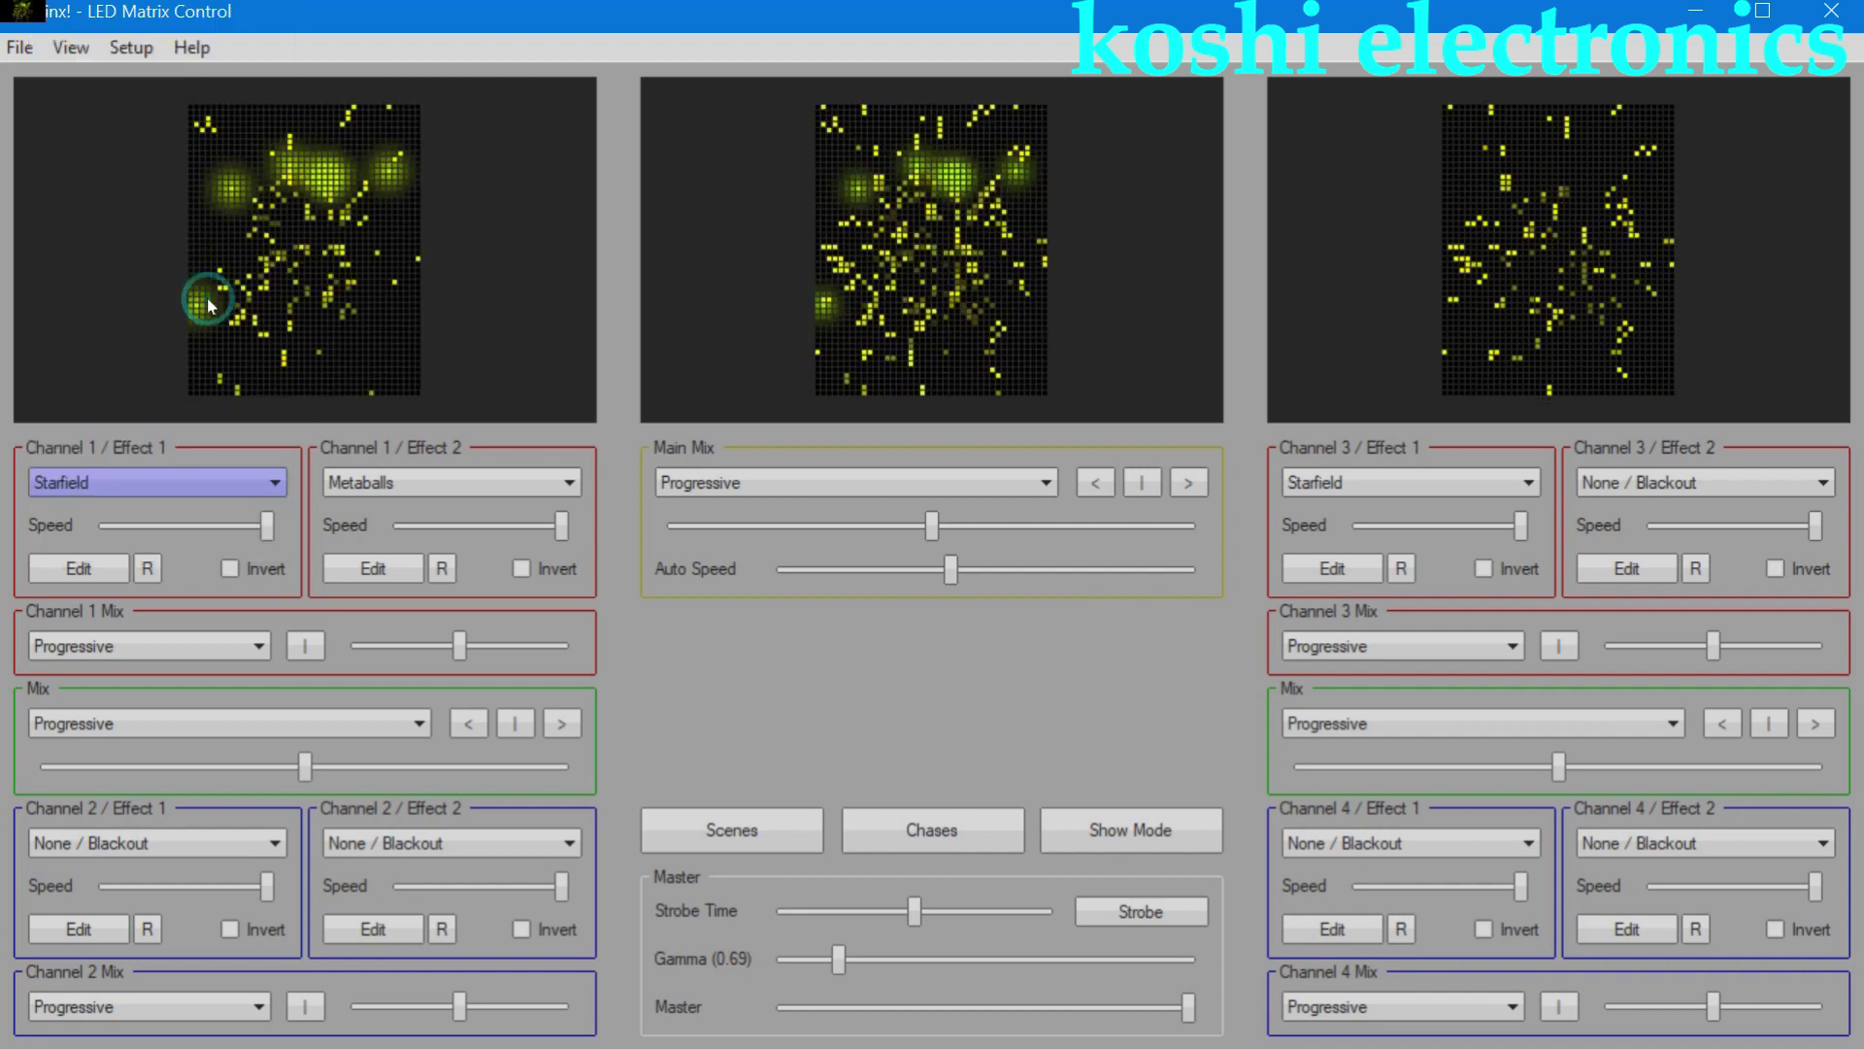
- Set Channel 2 Effect 1 to Radar/Scan Lines and keep Starfield as Channel 1 Effect 1
click(190, 843)
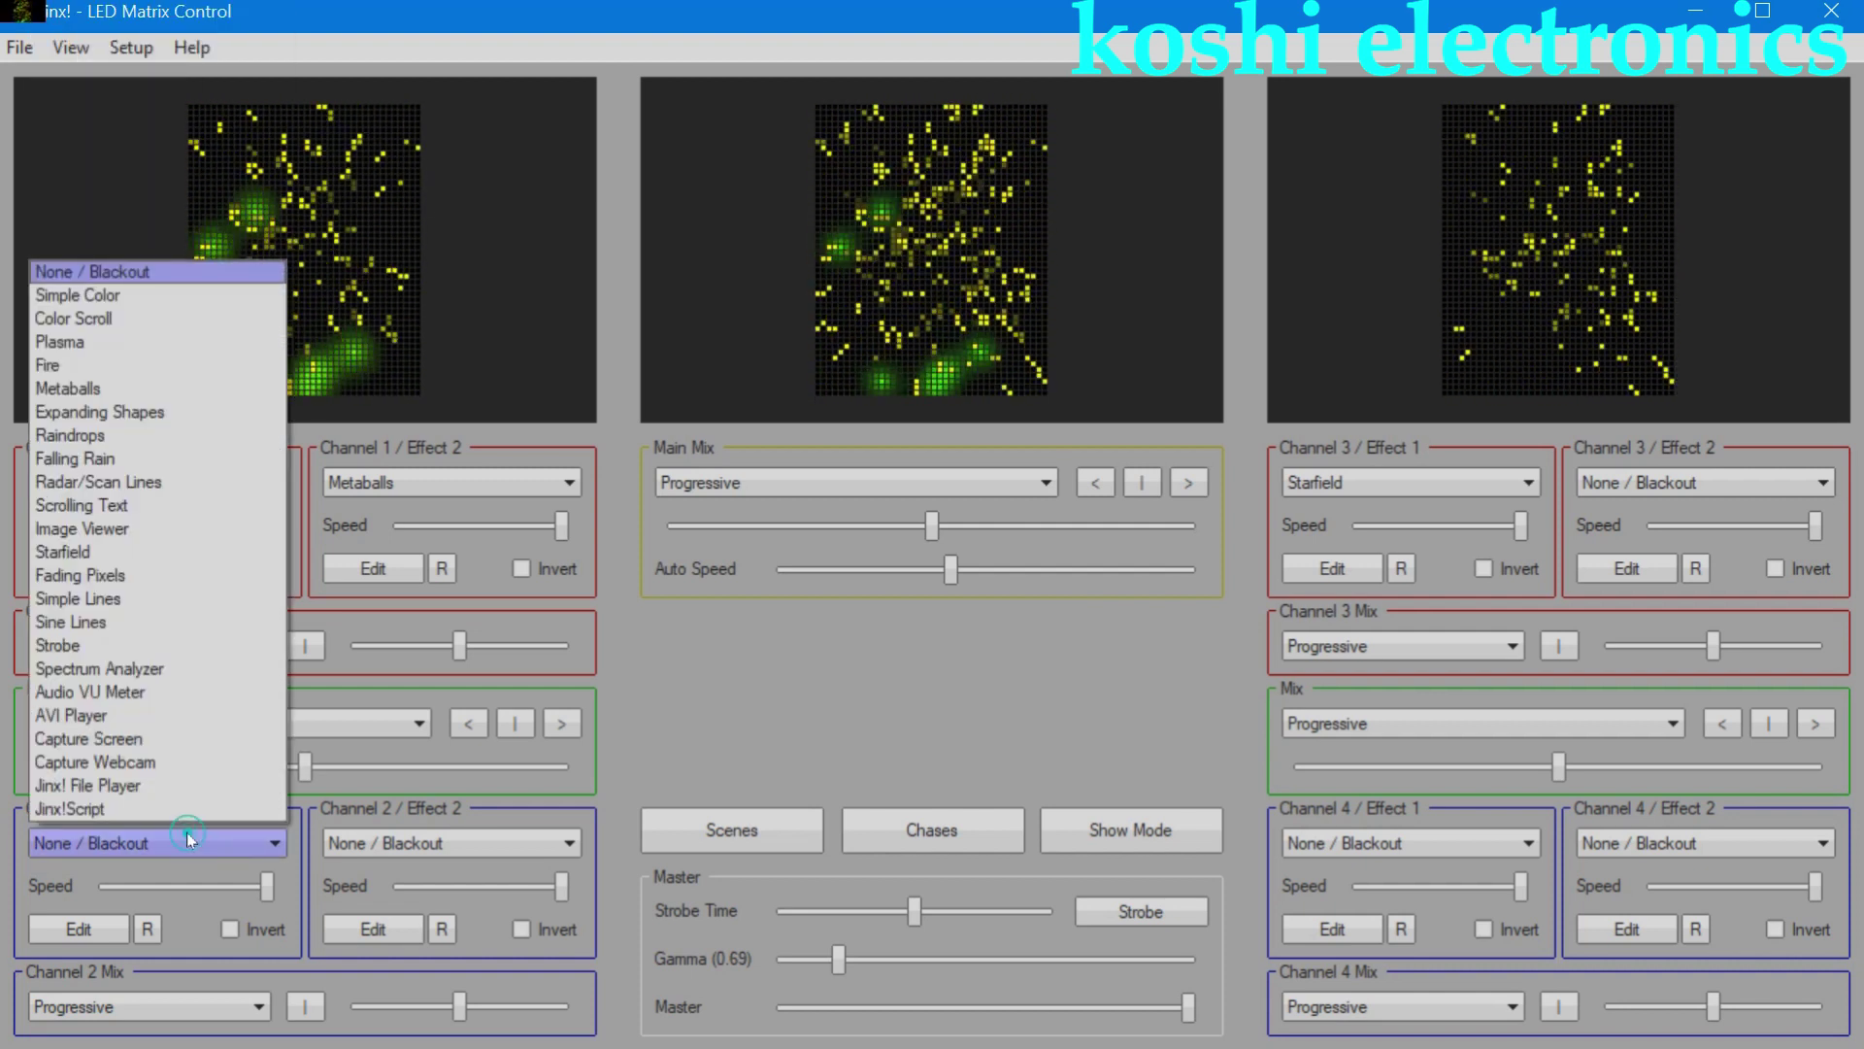
click(148, 483)
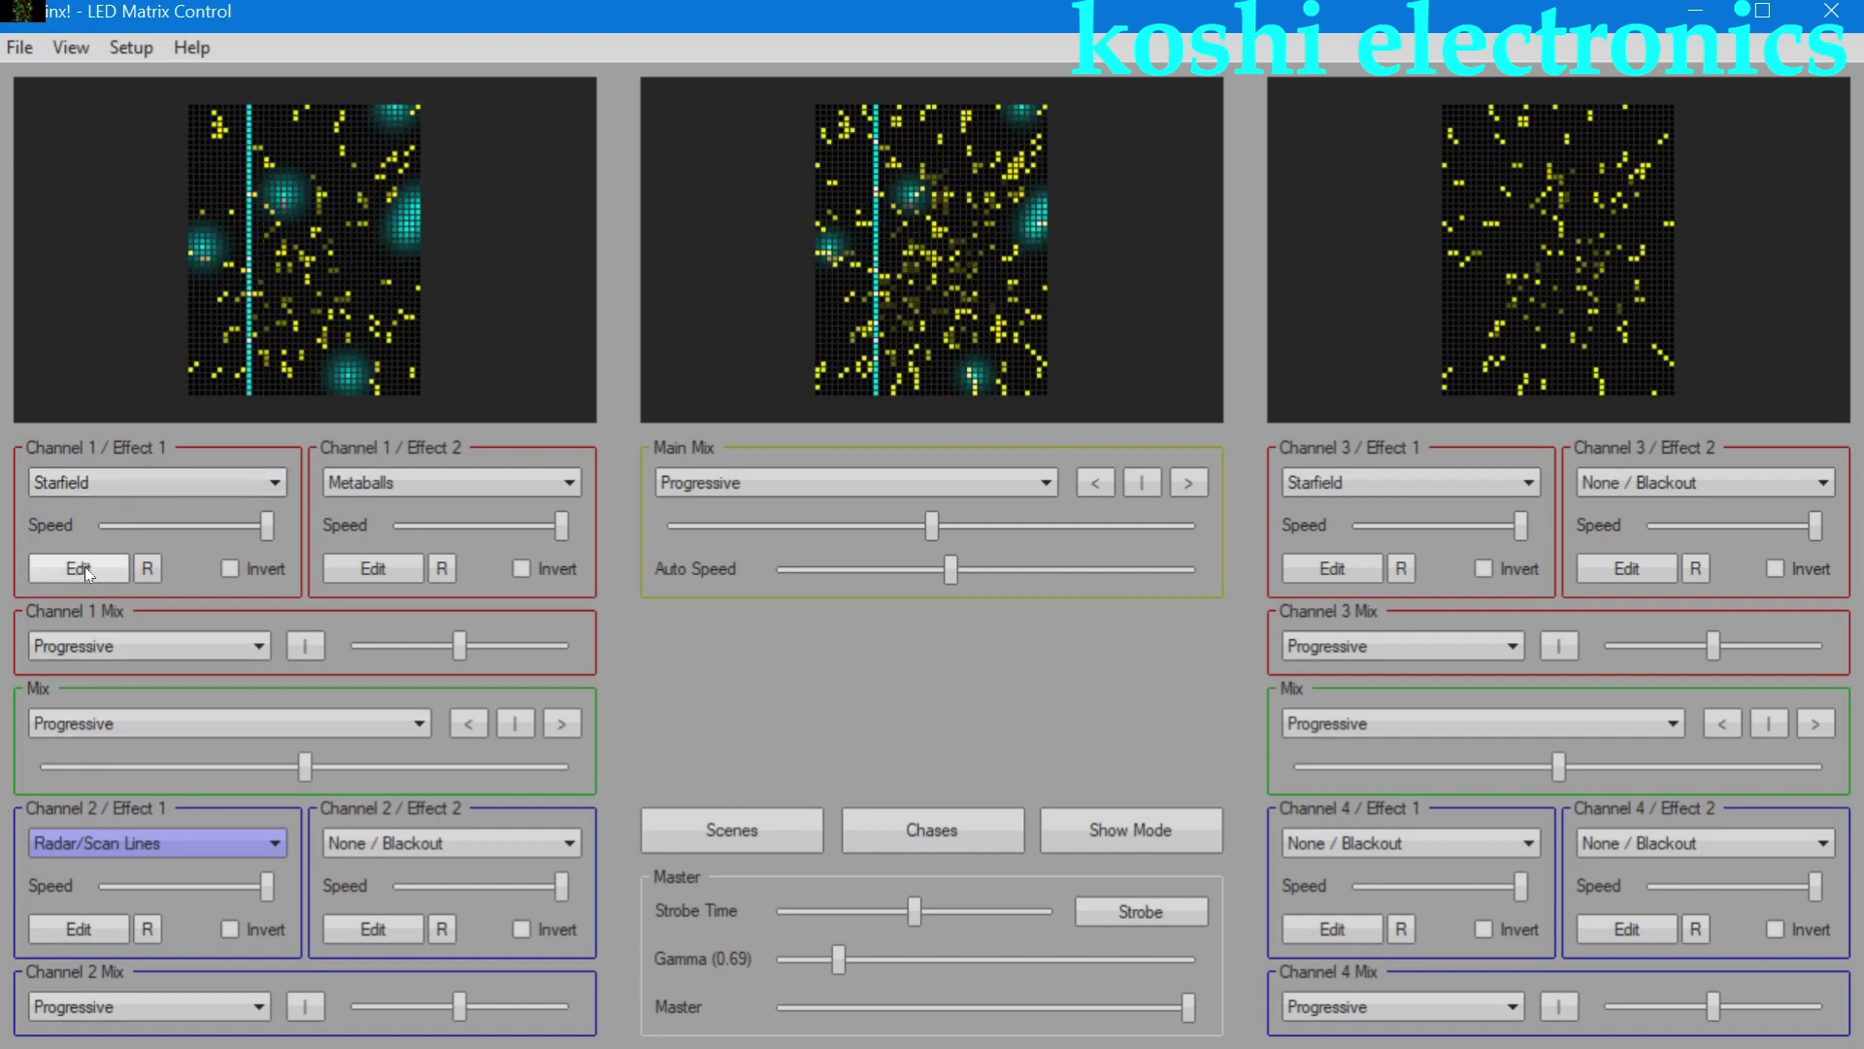
click(89, 481)
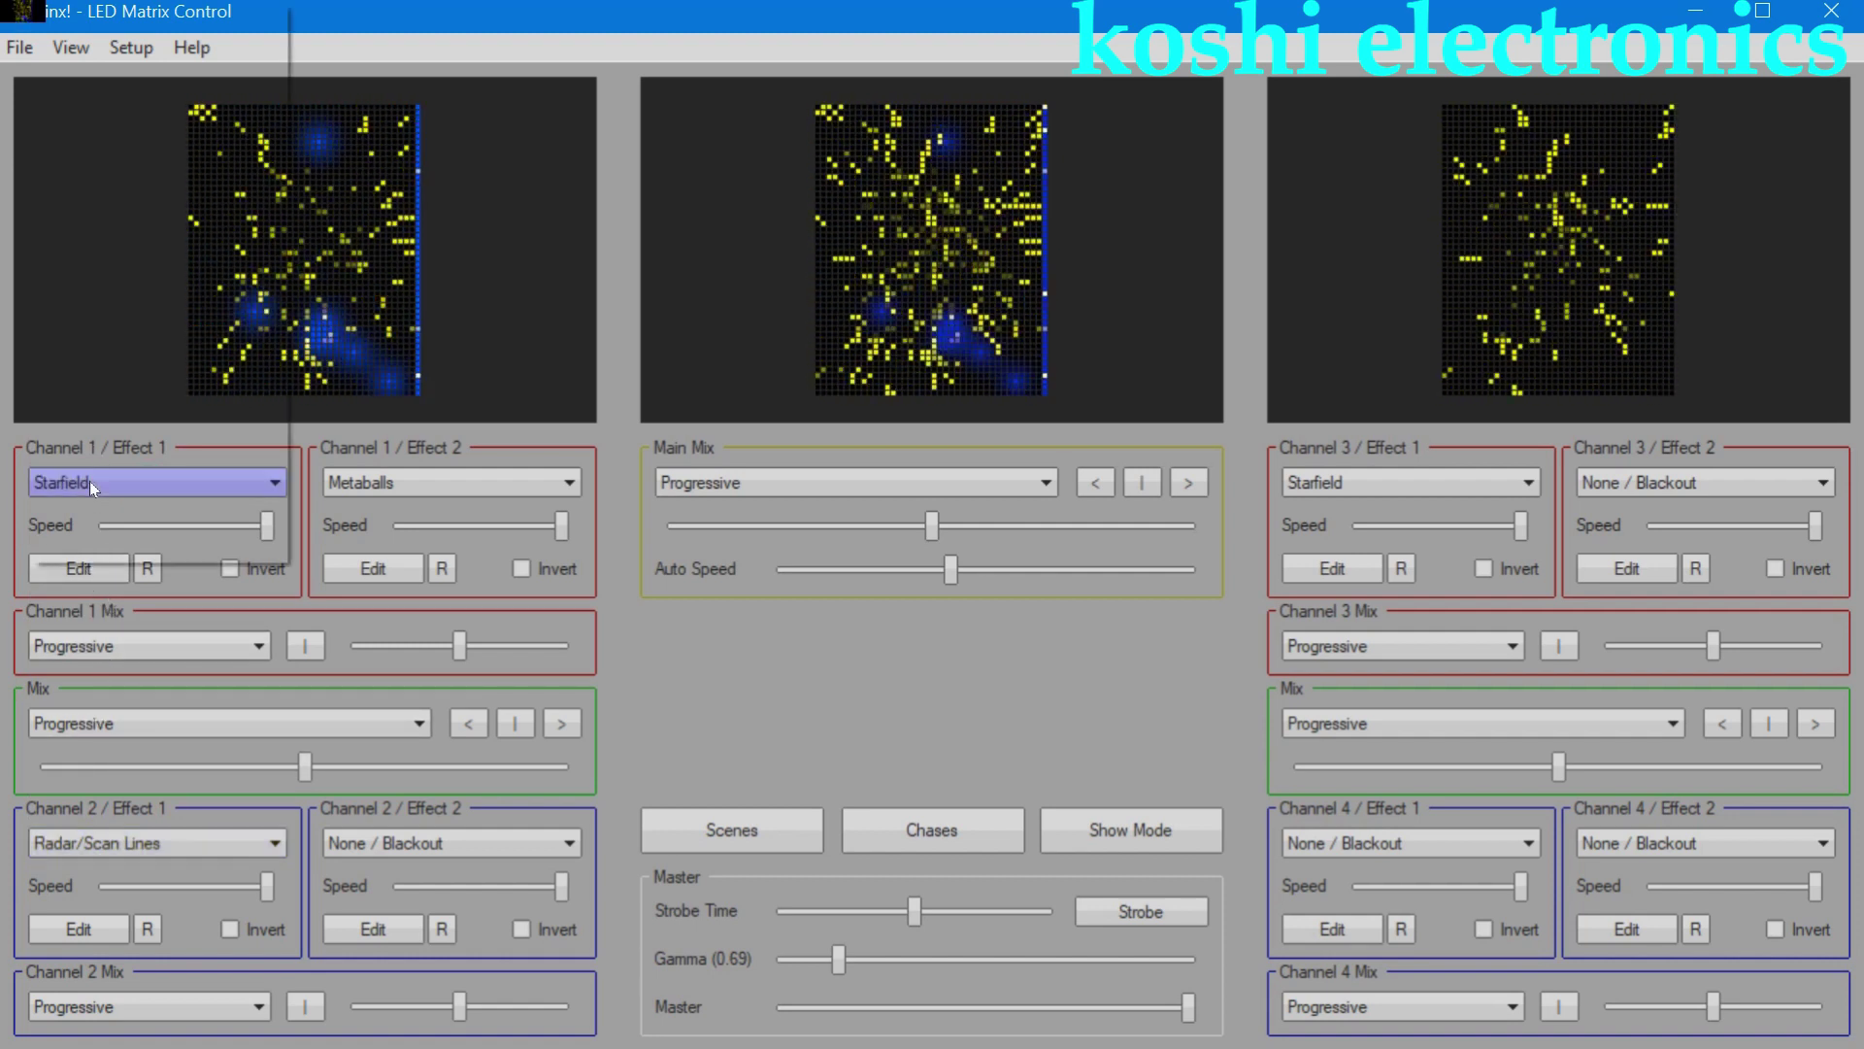
click(84, 292)
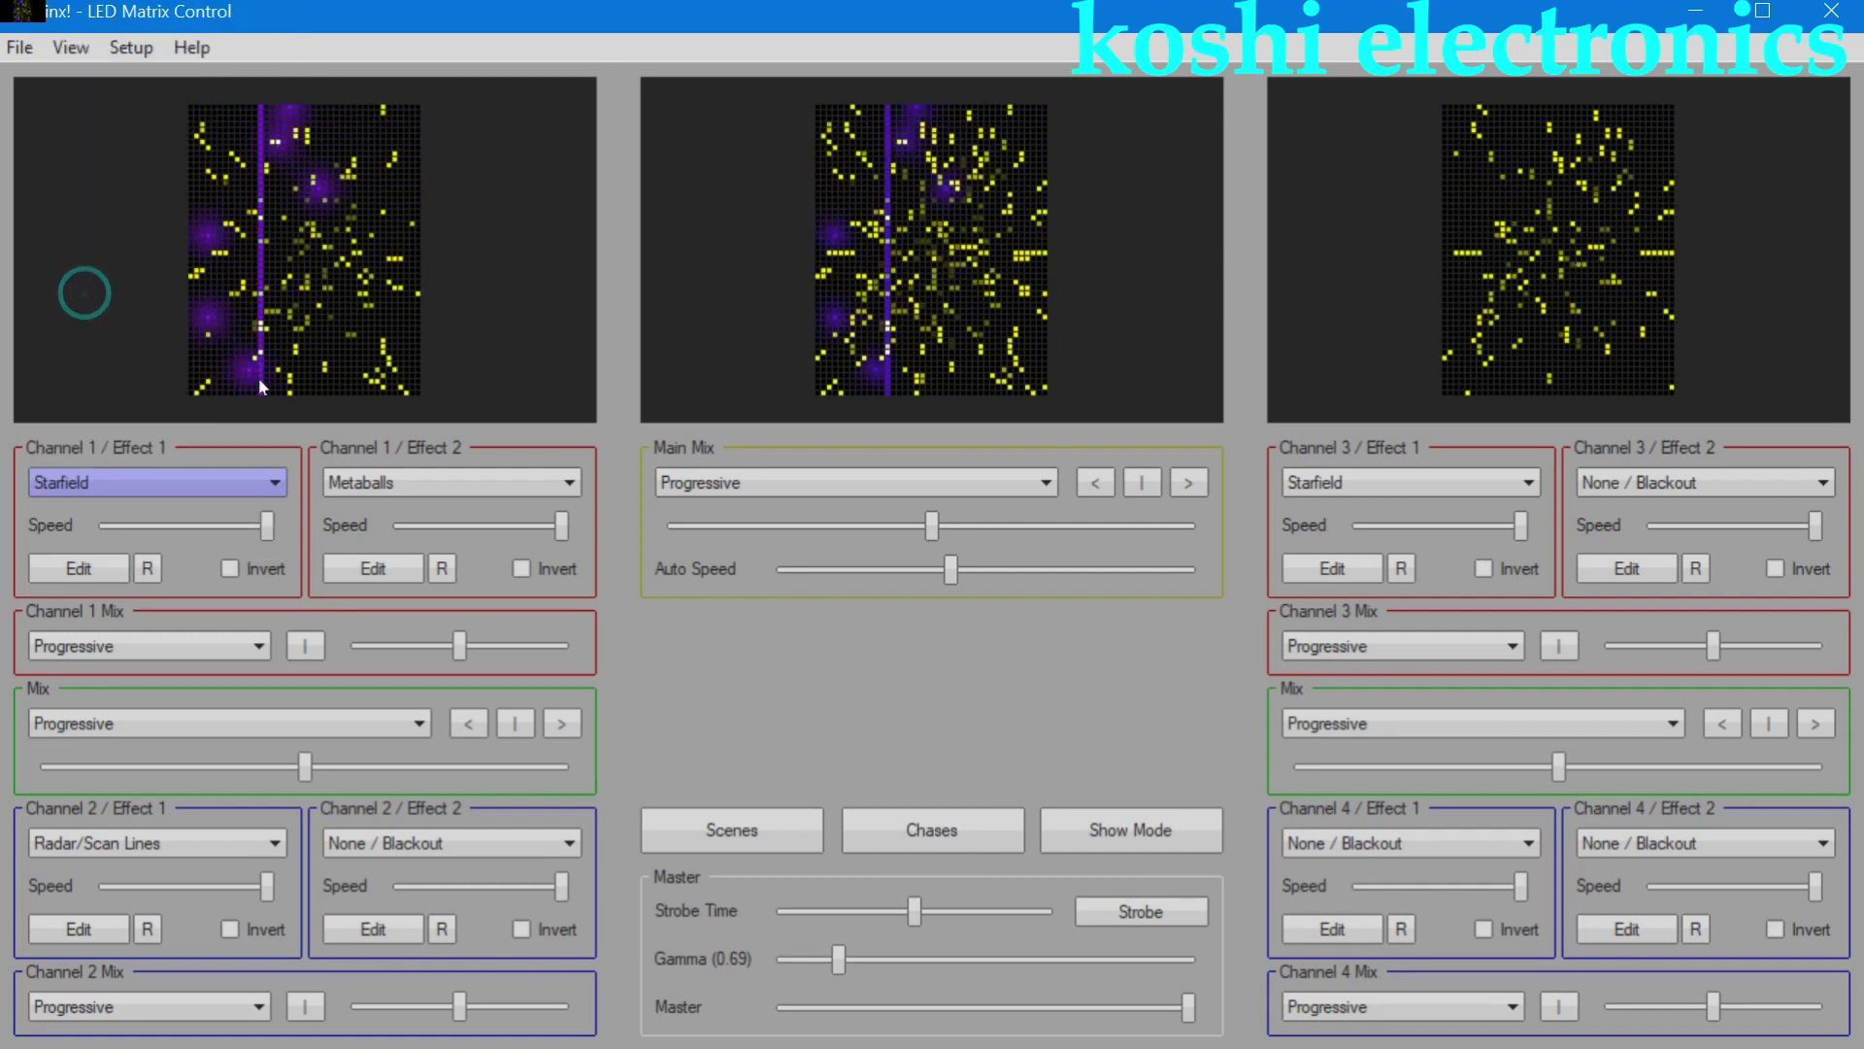
- Set Channel 1 Effect 2 and Channel 2 Effect 1 to None / Blackout, with the Main Mix fully on the Channel 1/2 side
click(412, 476)
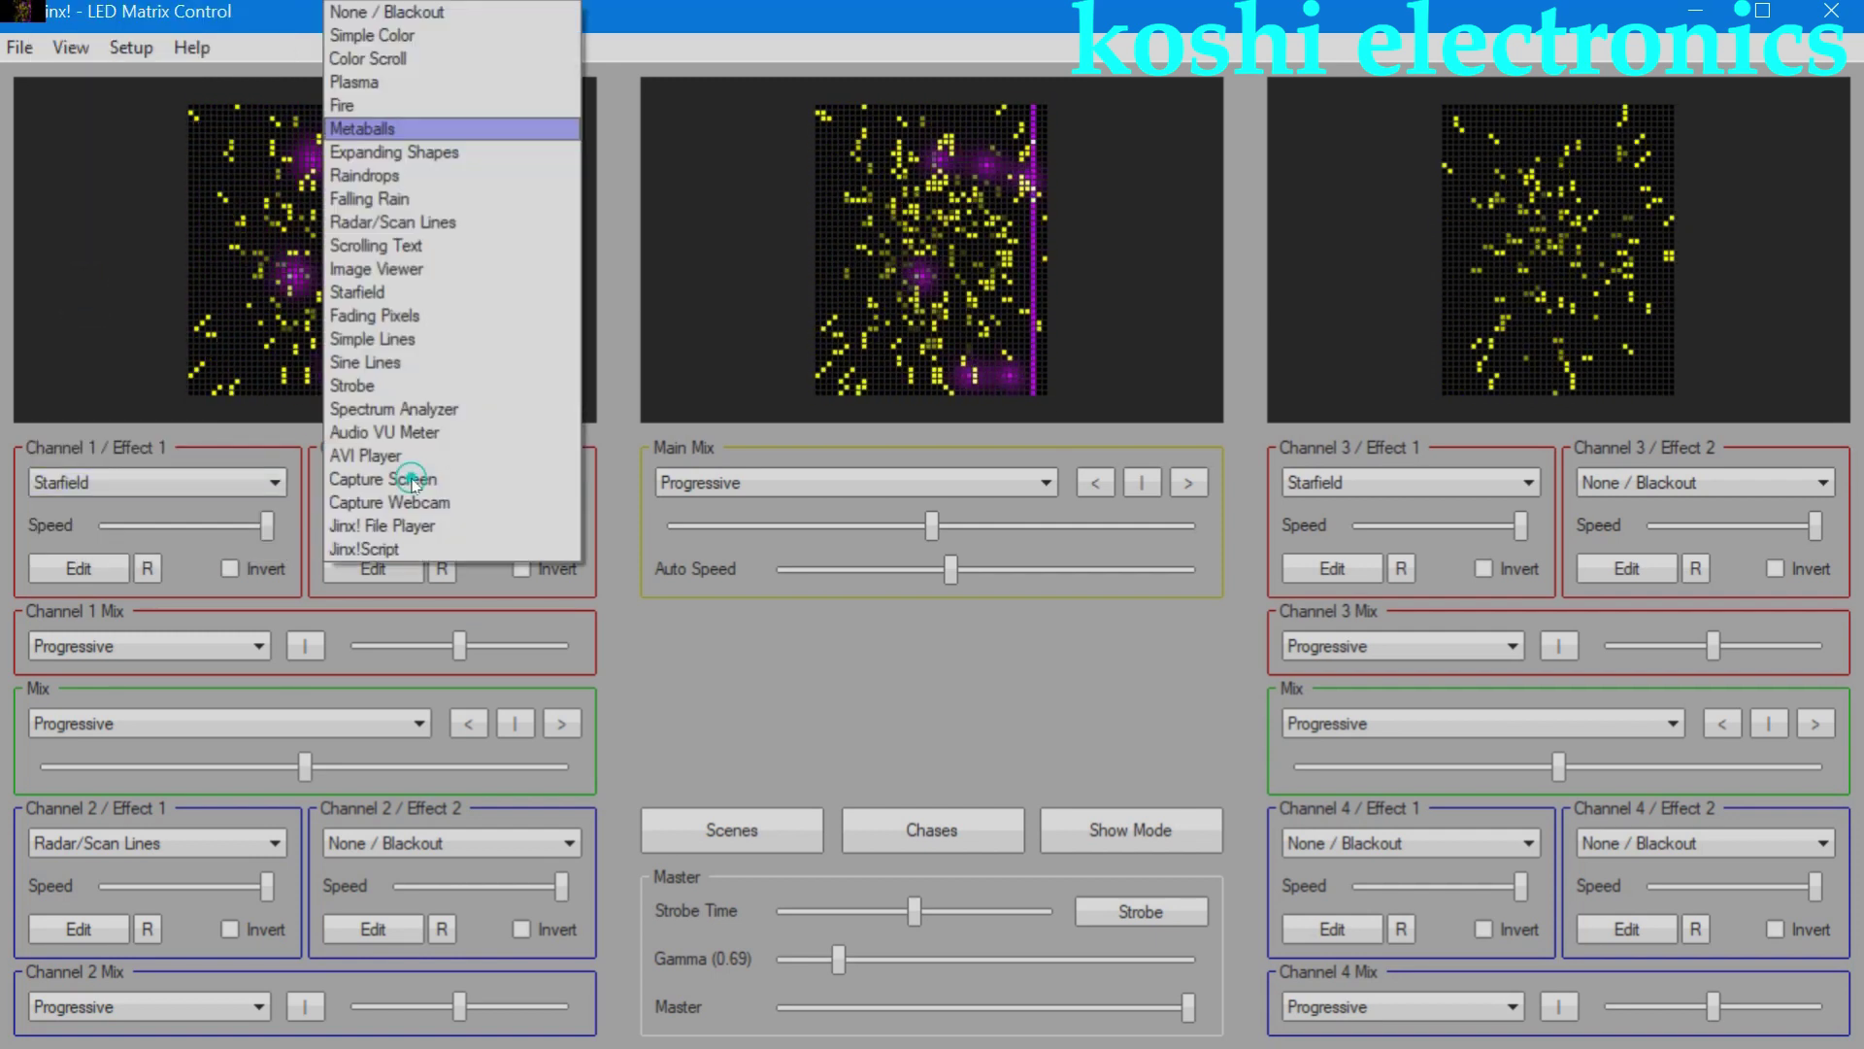
click(404, 15)
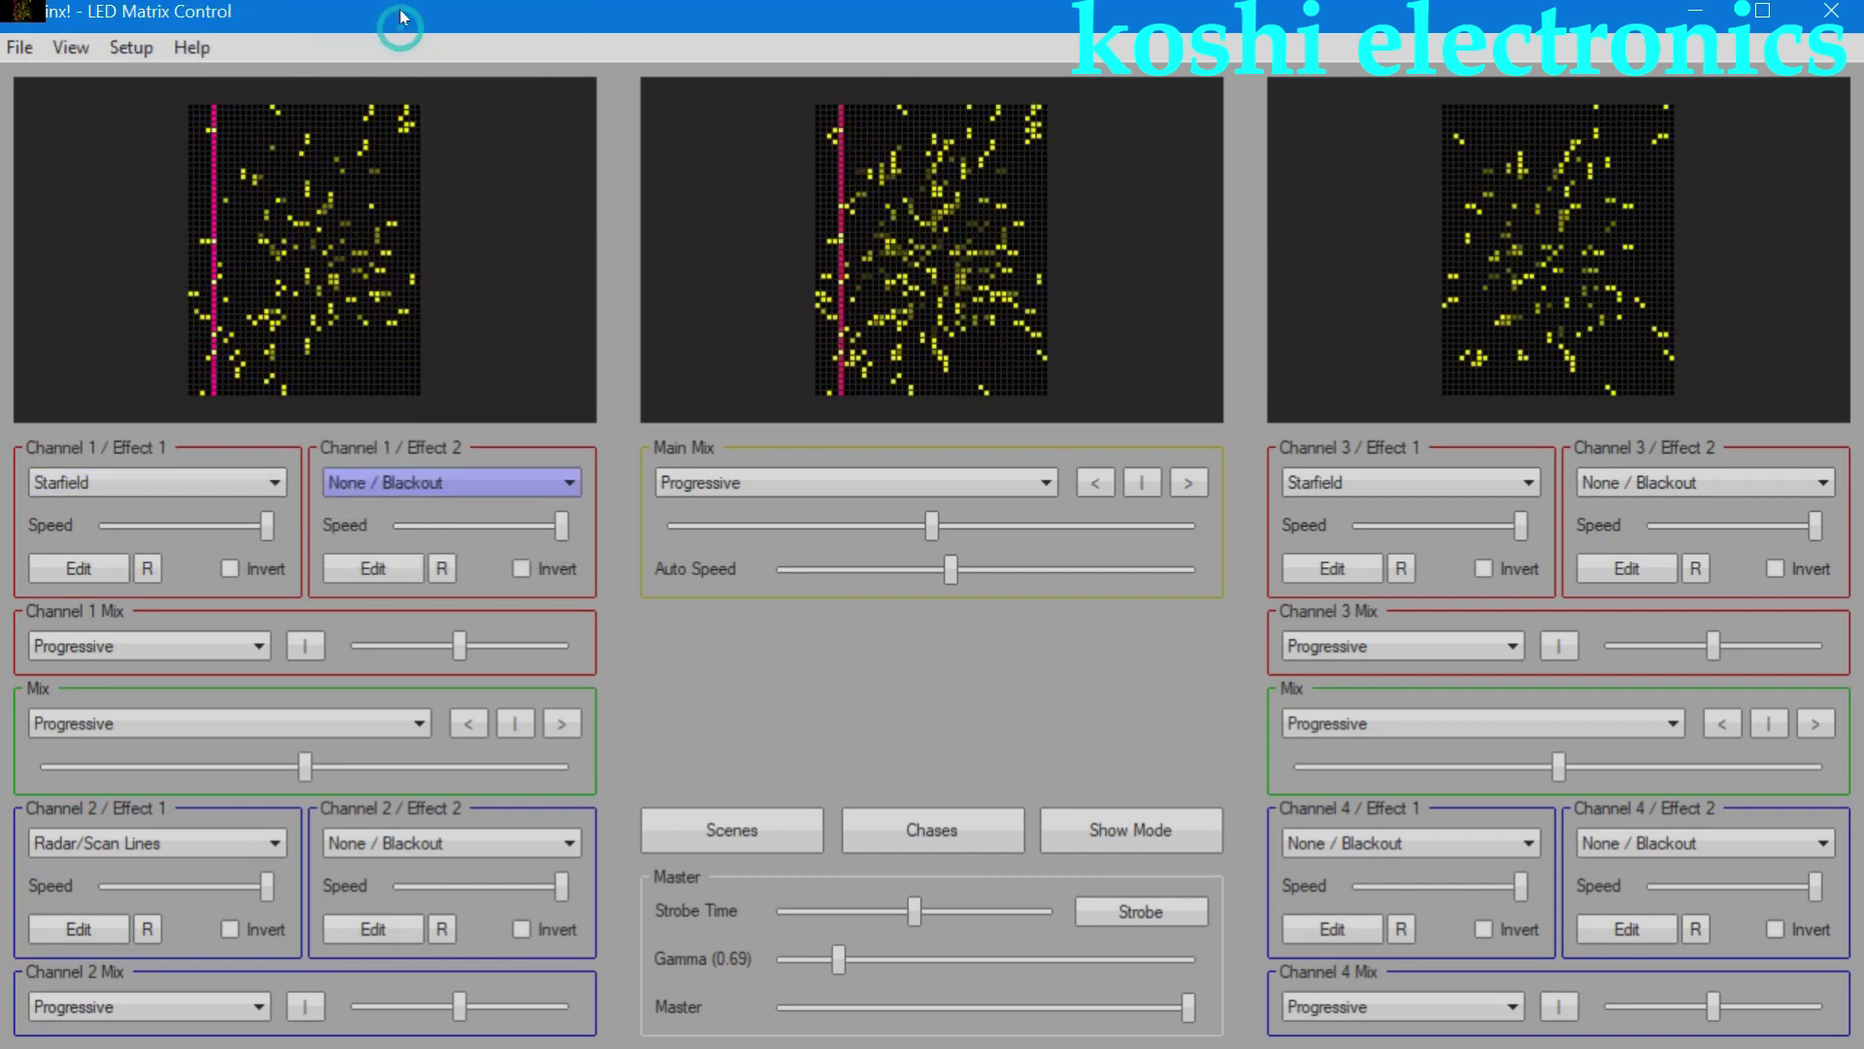
click(1092, 483)
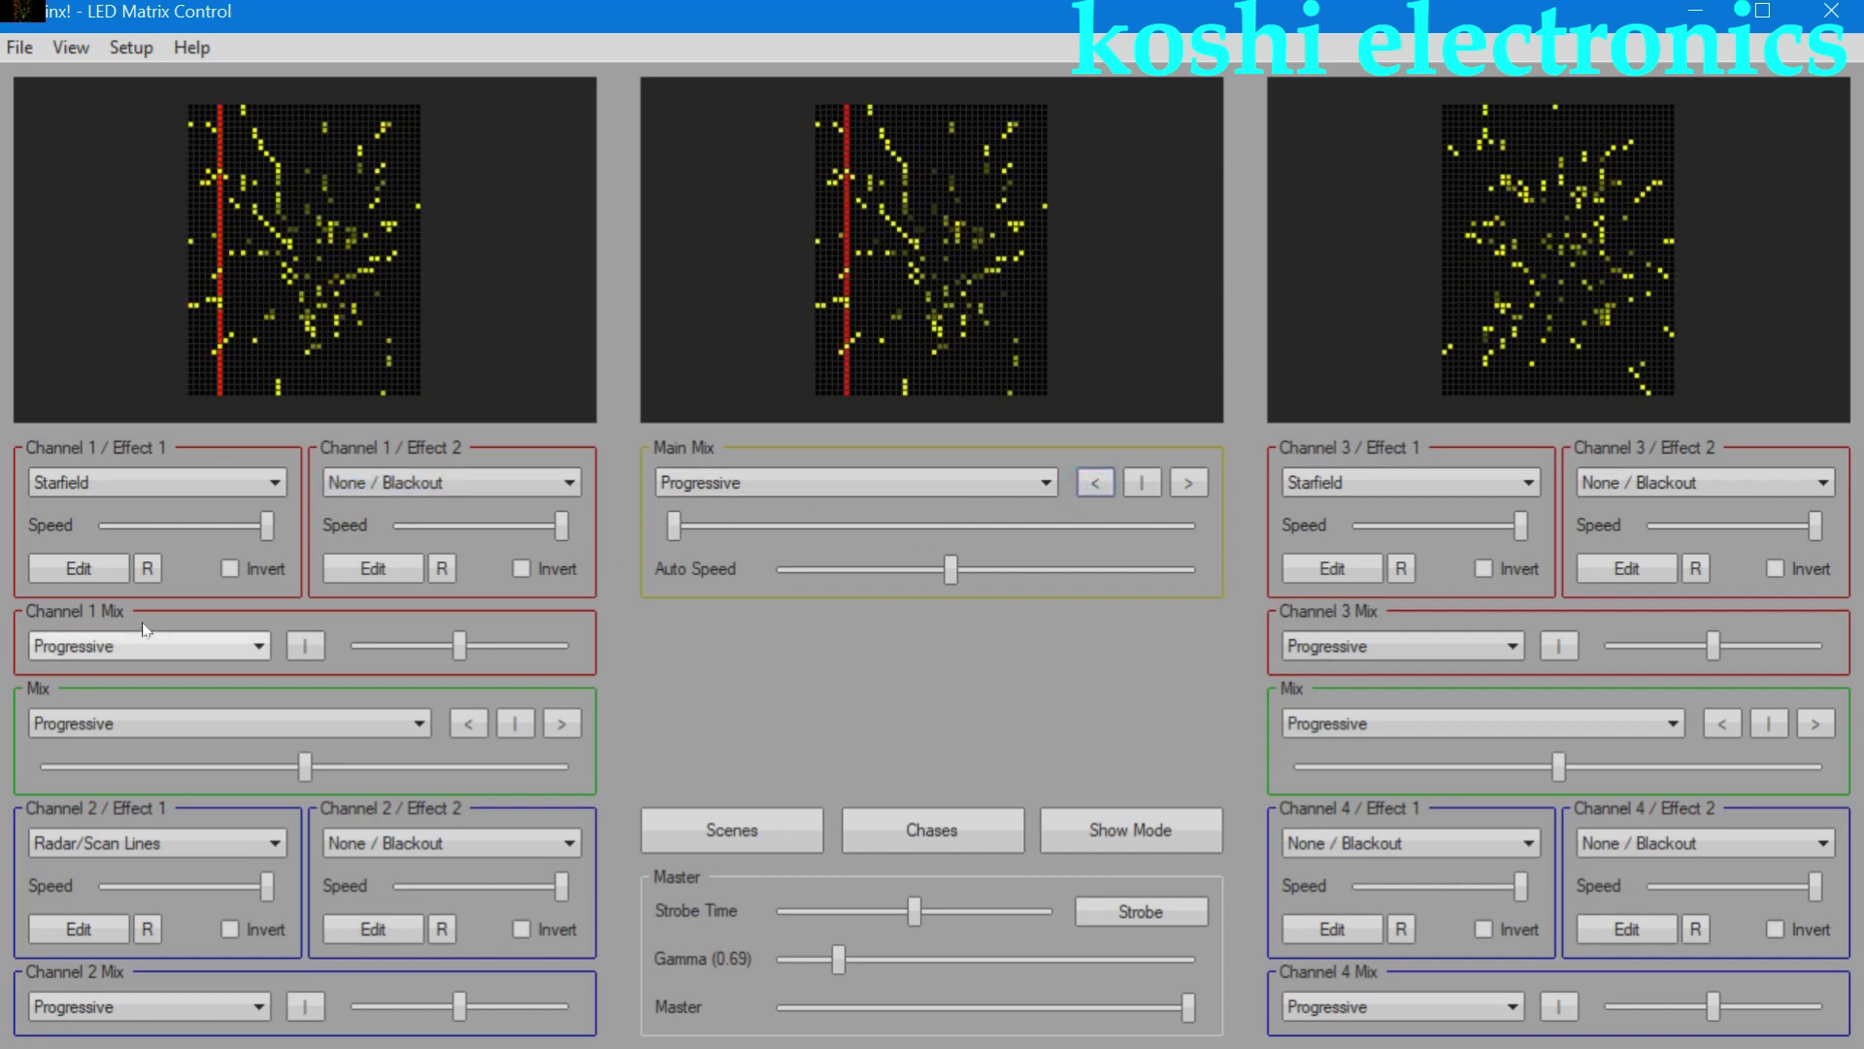
click(85, 841)
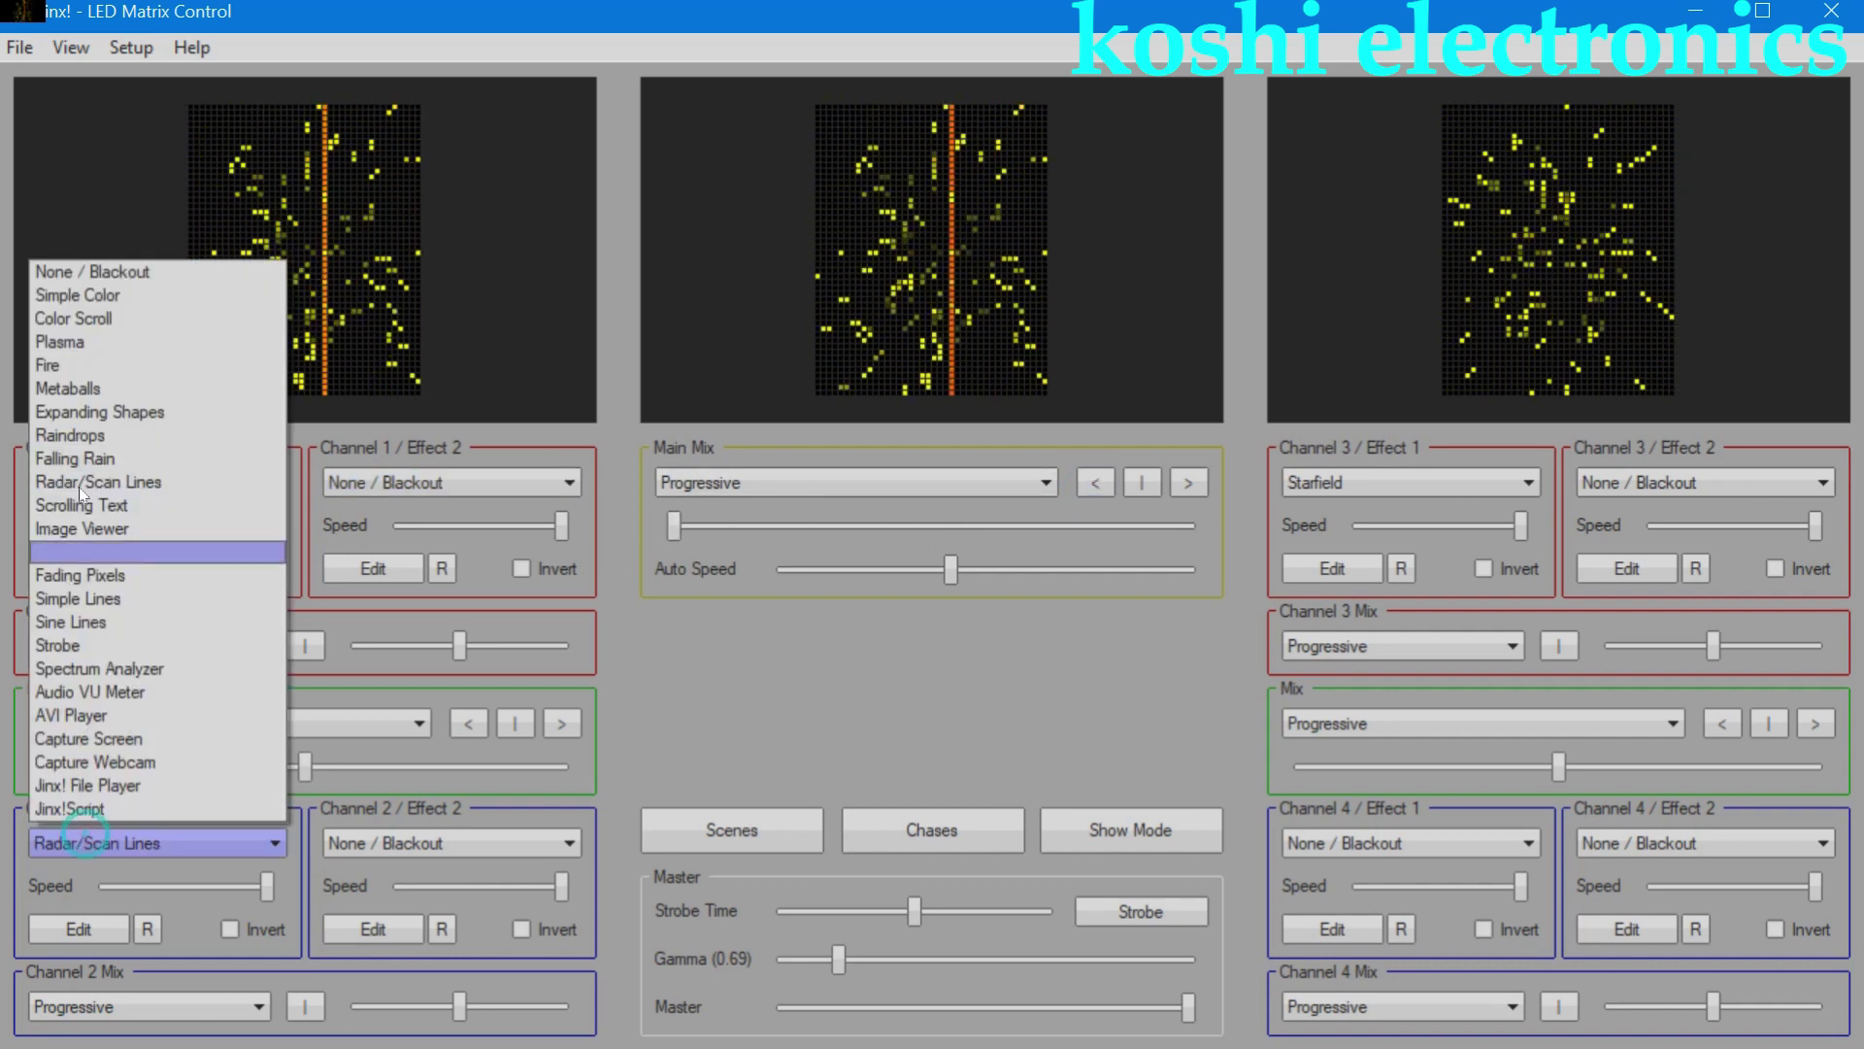
click(95, 281)
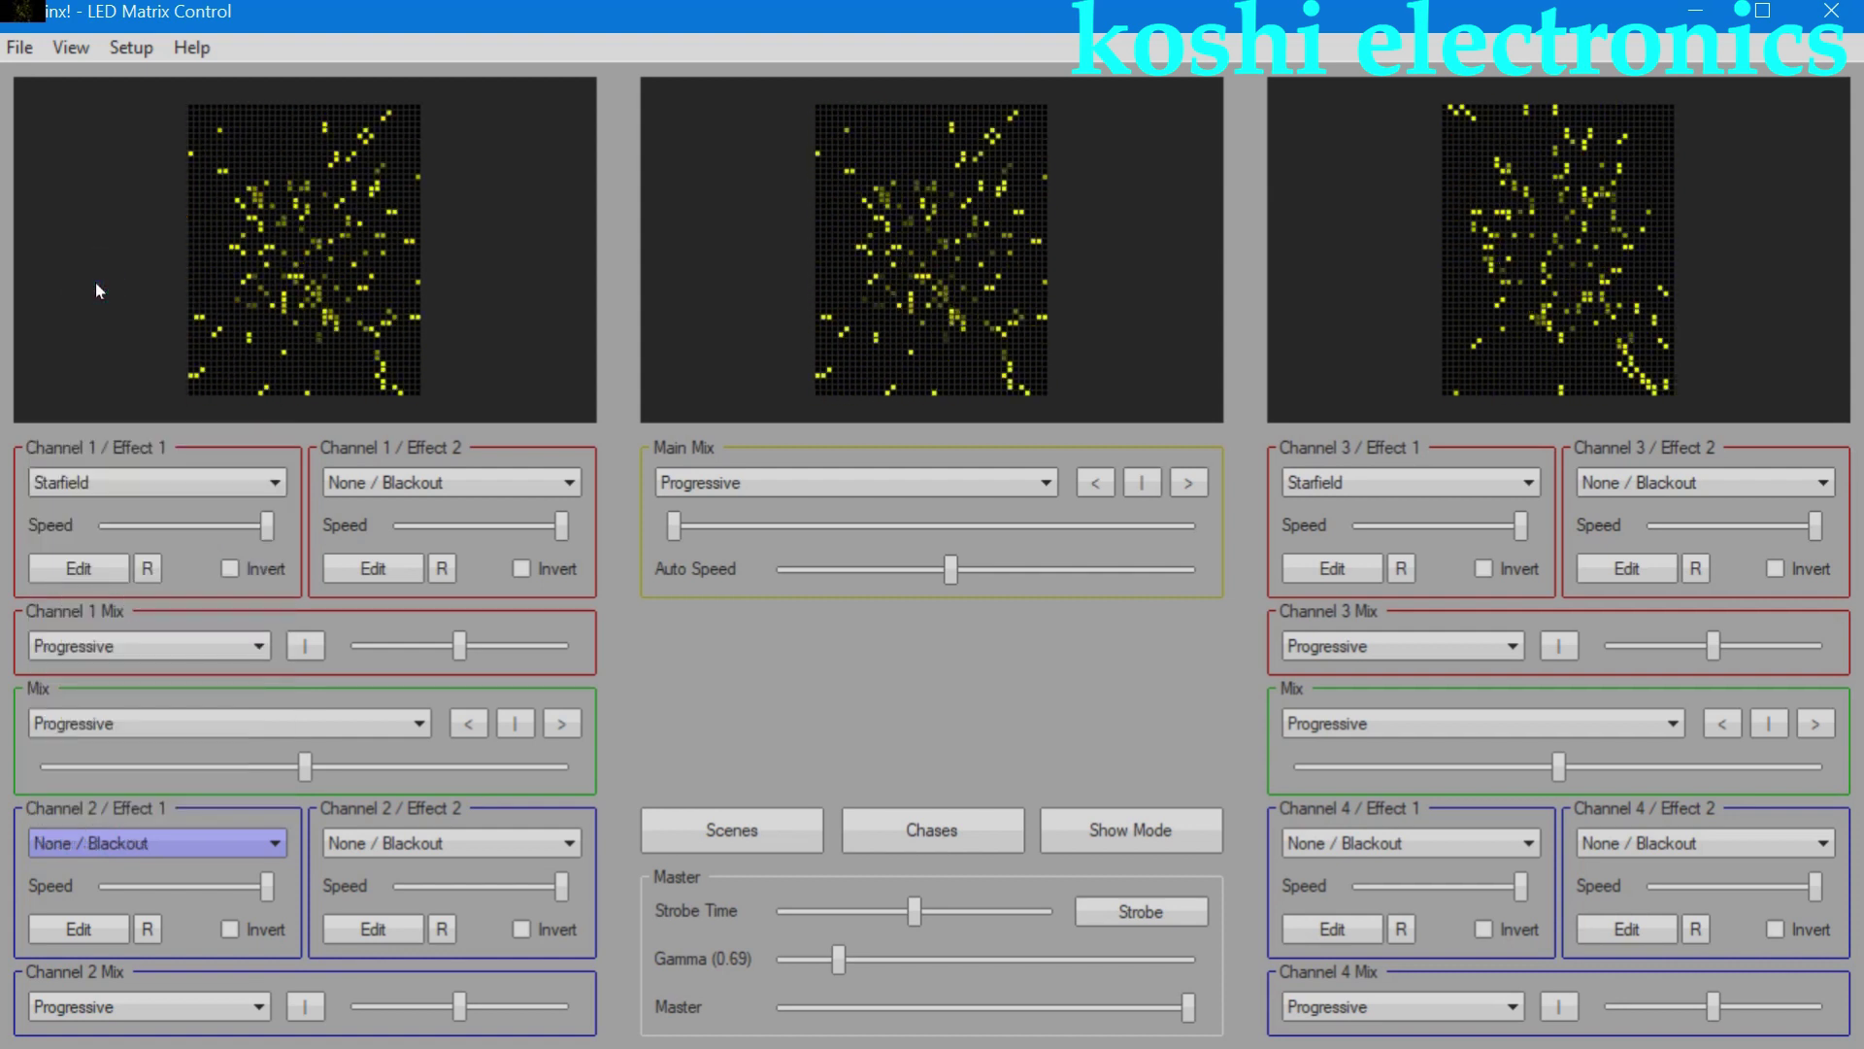
- Enable Autocolor in the Starfield settings of Channel 1 Effect 1 and close them
click(78, 580)
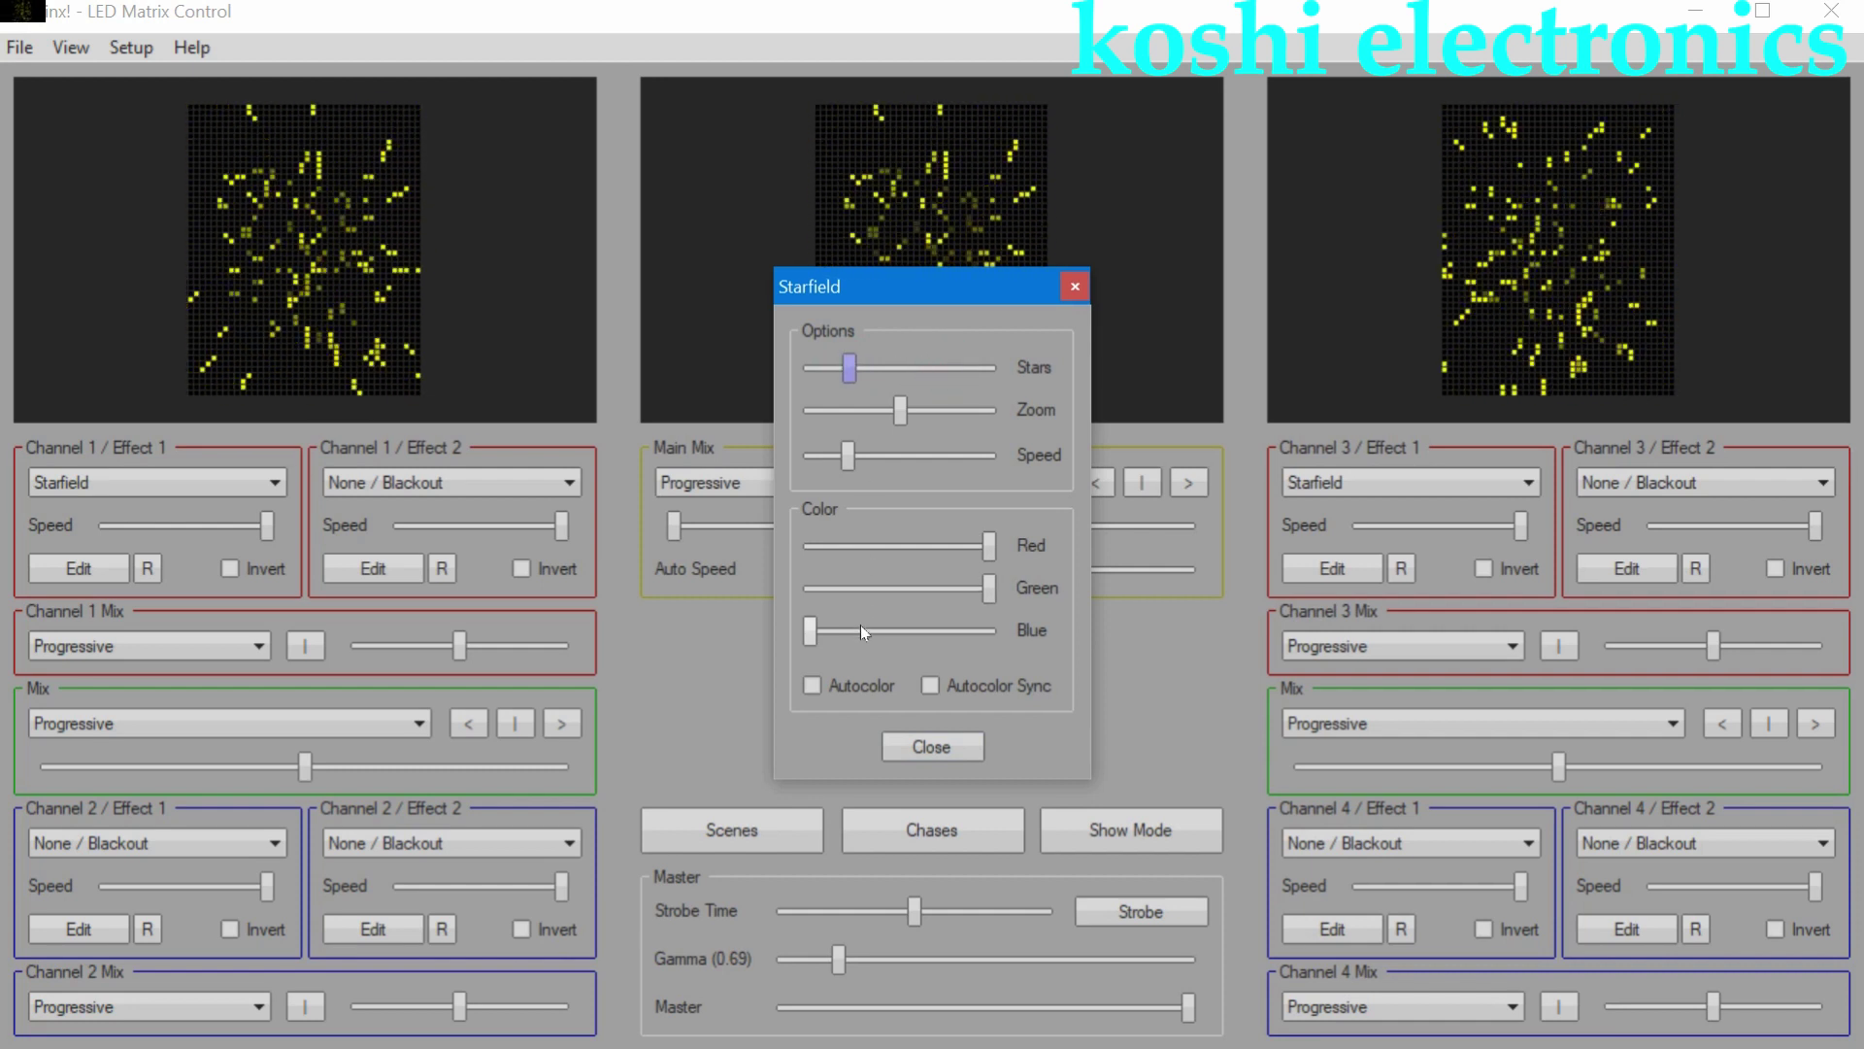
click(870, 690)
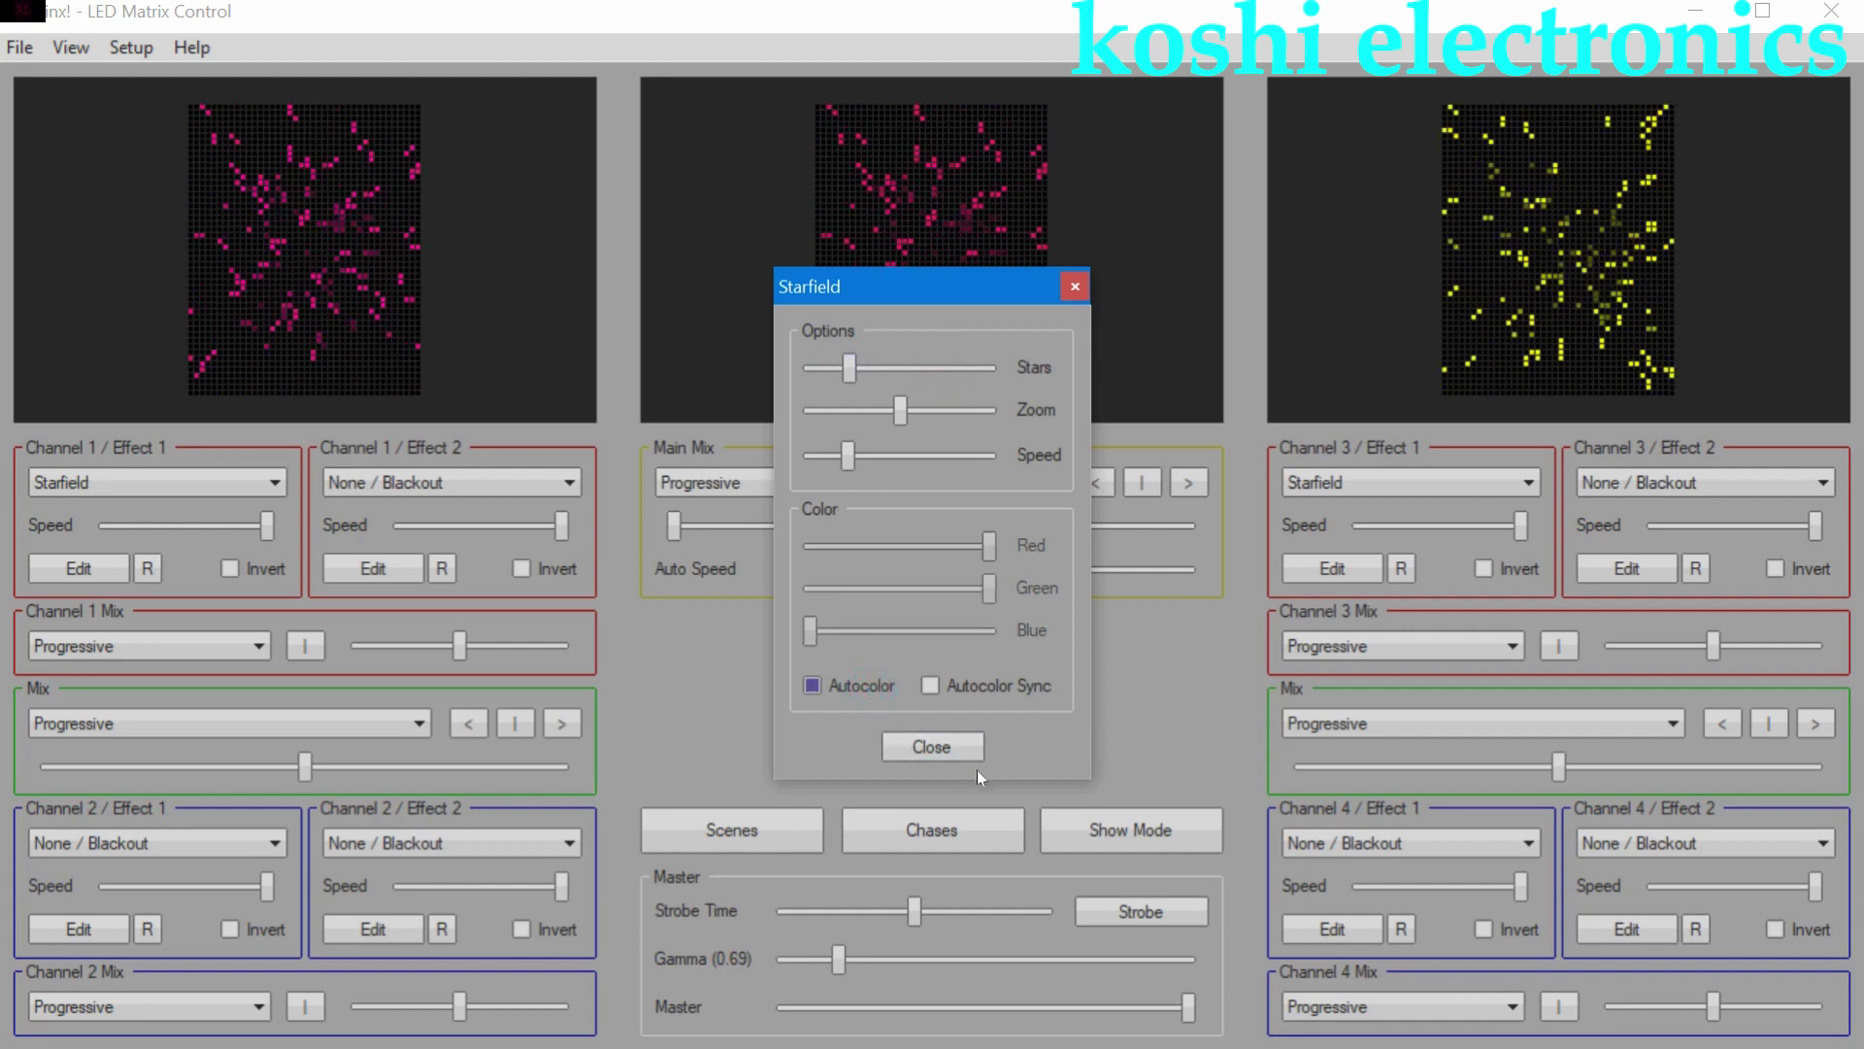
click(955, 739)
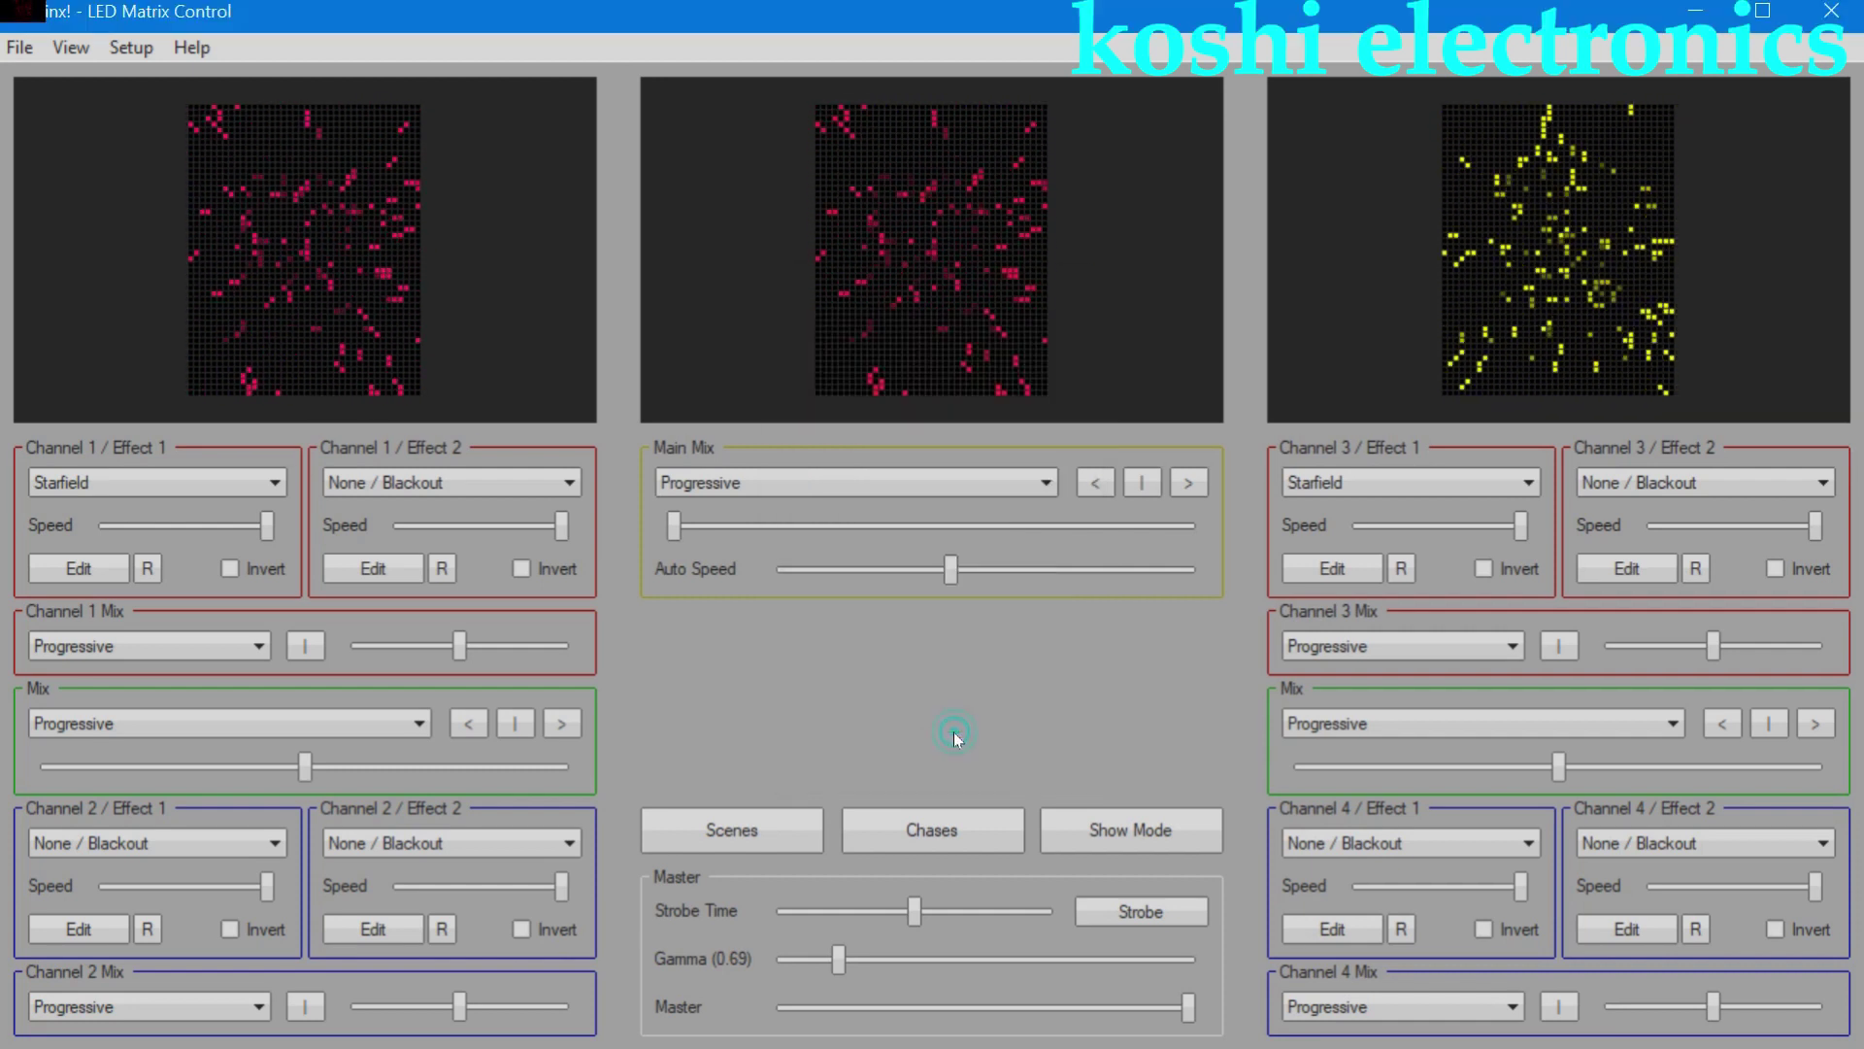
- Change Channel 1 Effect 1 from Starfield to Metaballs
click(202, 490)
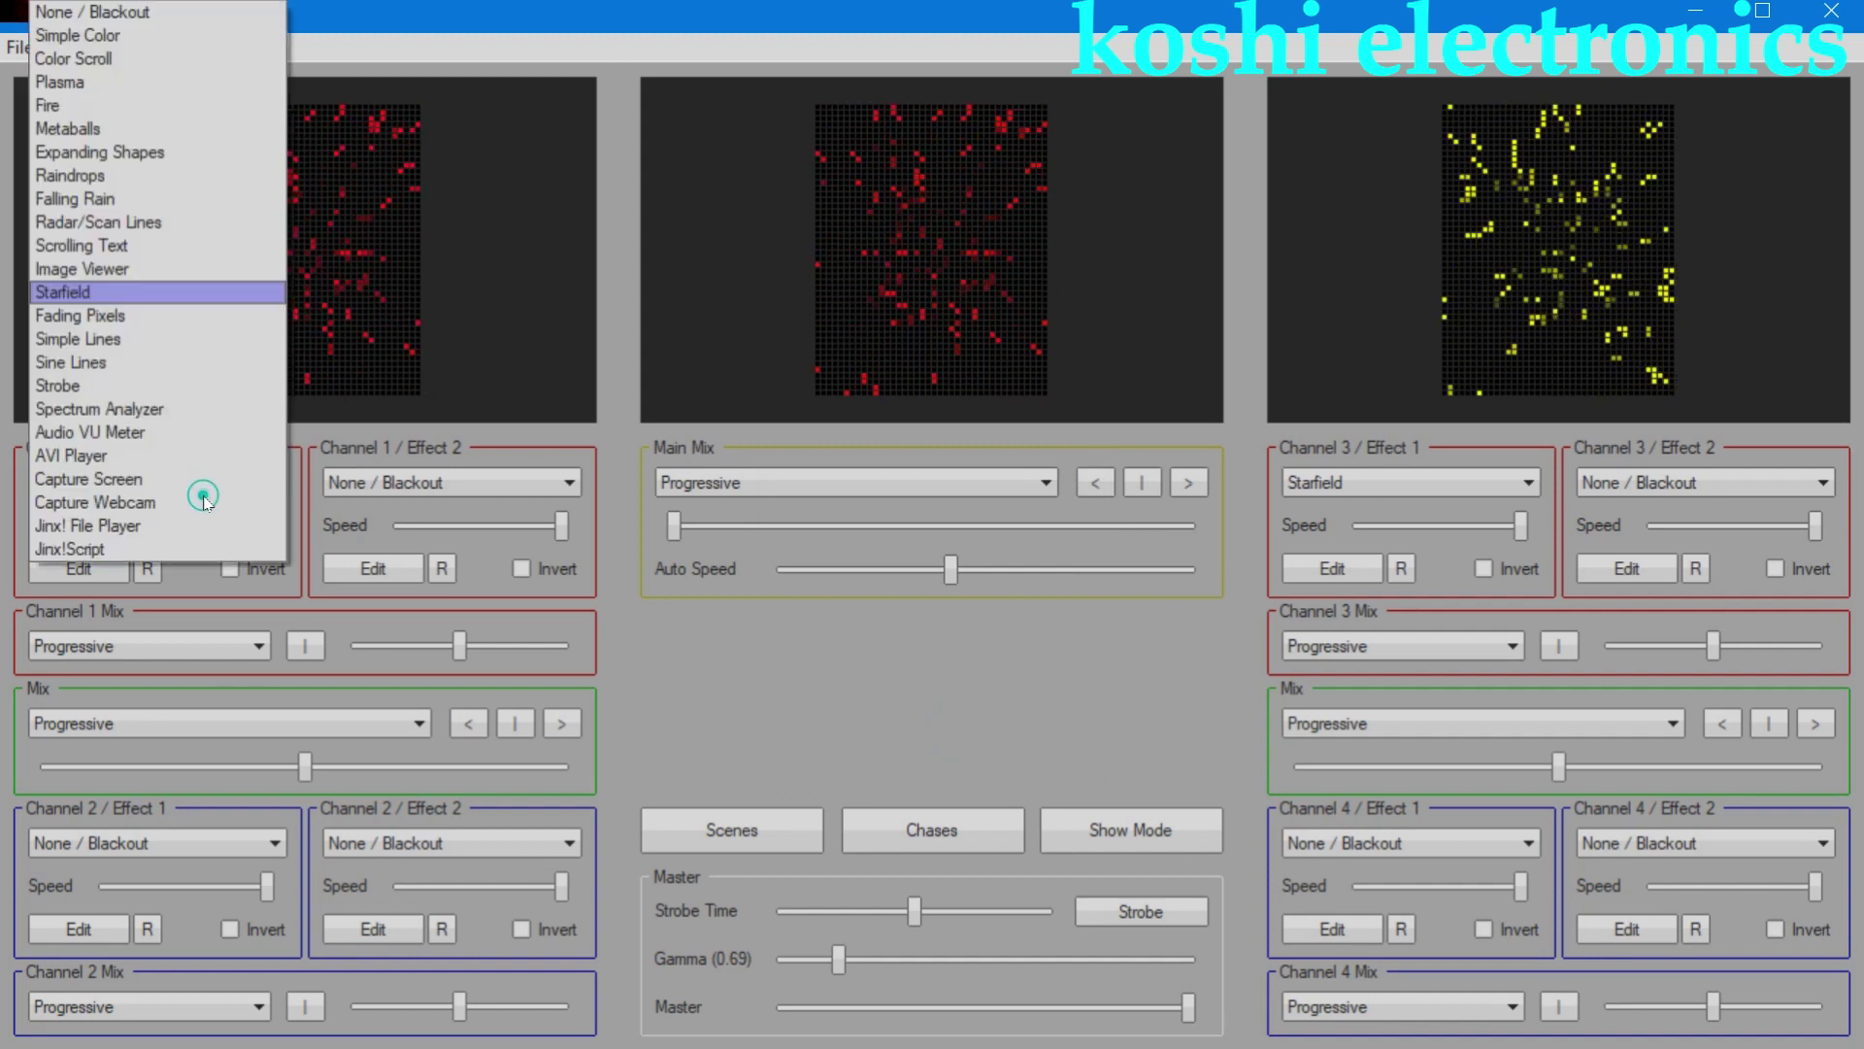
click(199, 129)
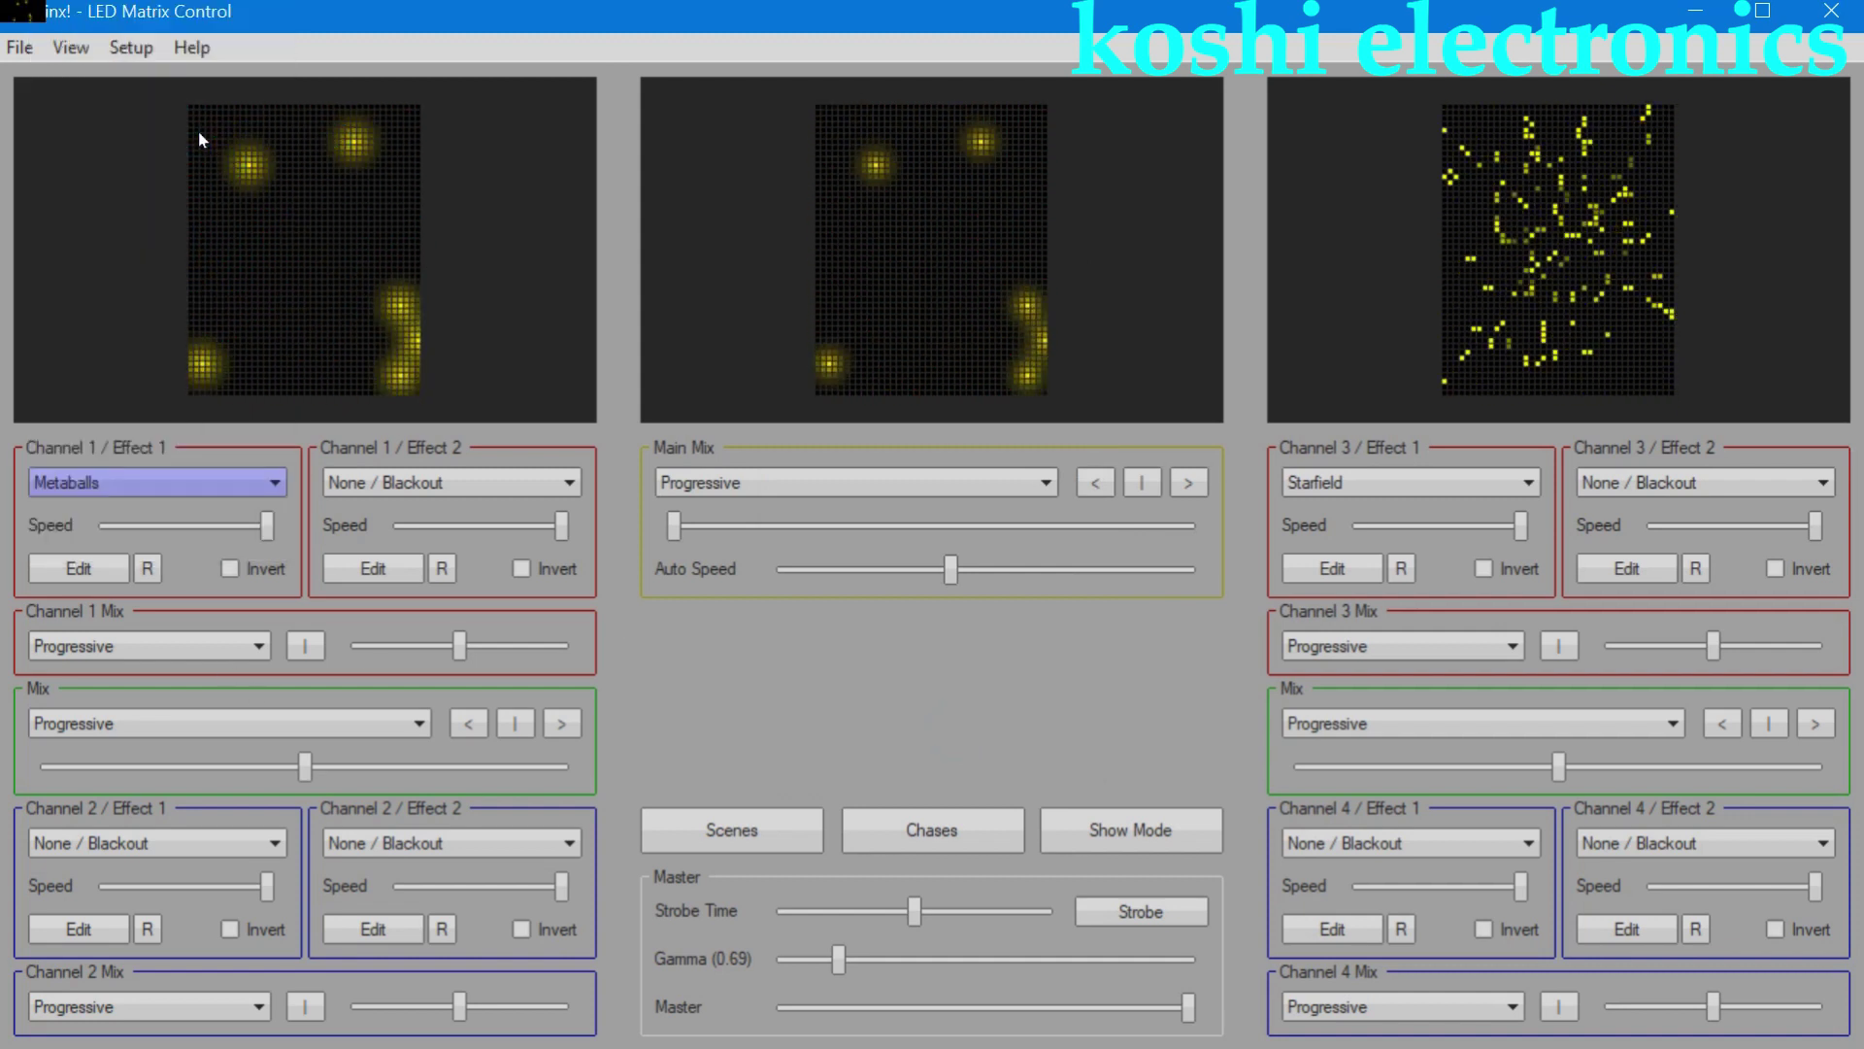
- Increase the number and the size of the balls in the Metaballs settings of Channel 1 Effect 1
click(97, 560)
click(865, 367)
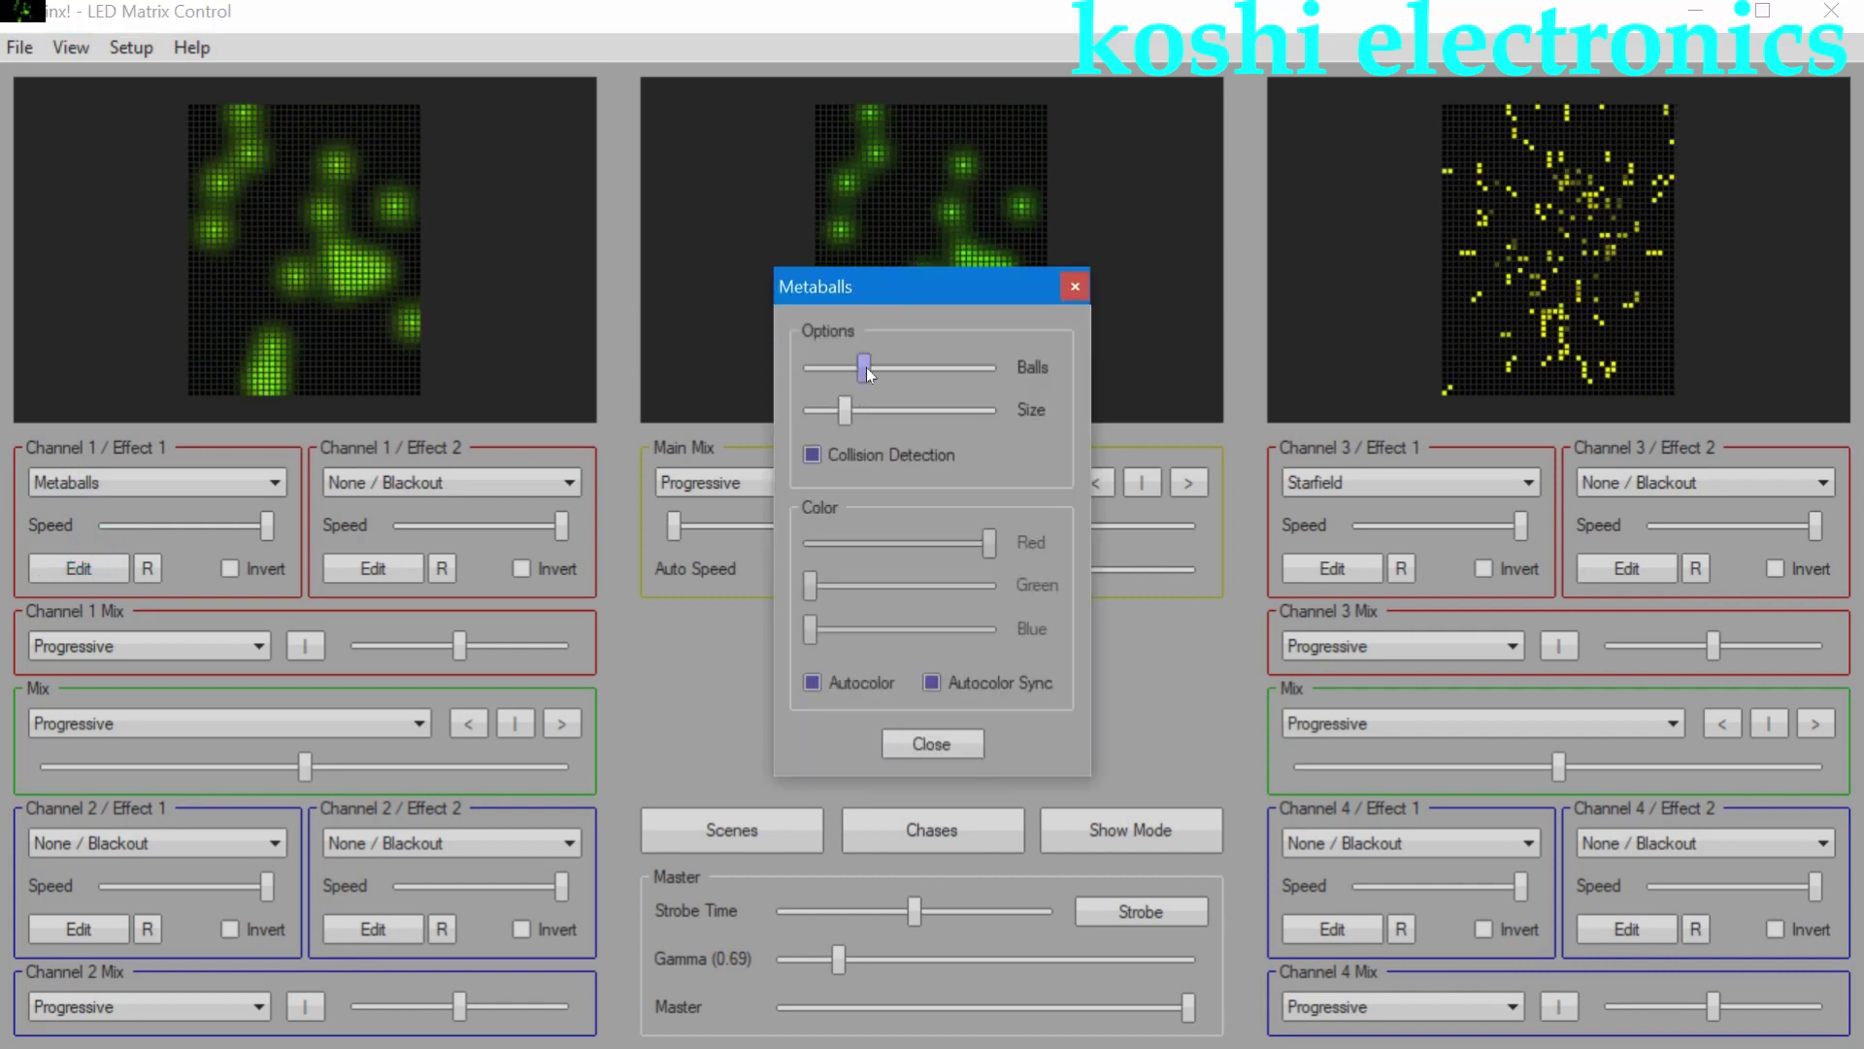
click(900, 406)
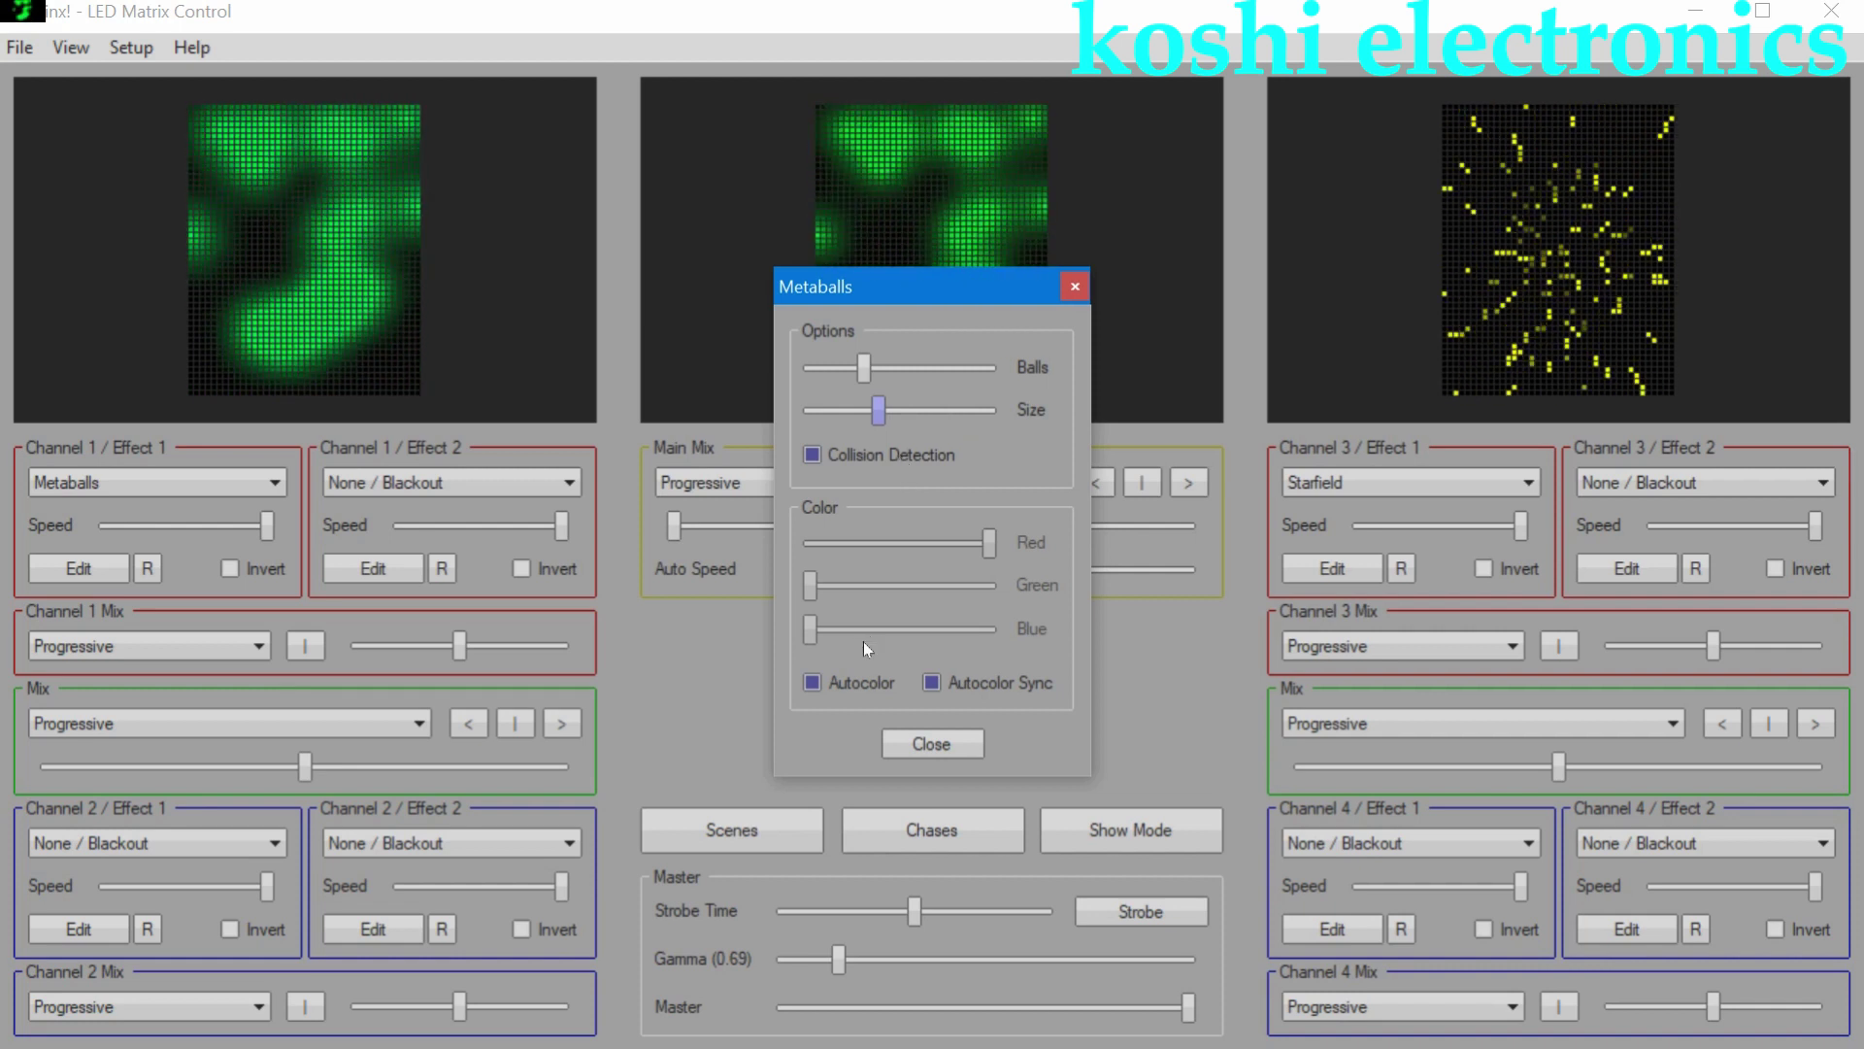
- Disable Autocolor for the Metaballs, set the colour to green instead of red, and close the effect settings
click(813, 682)
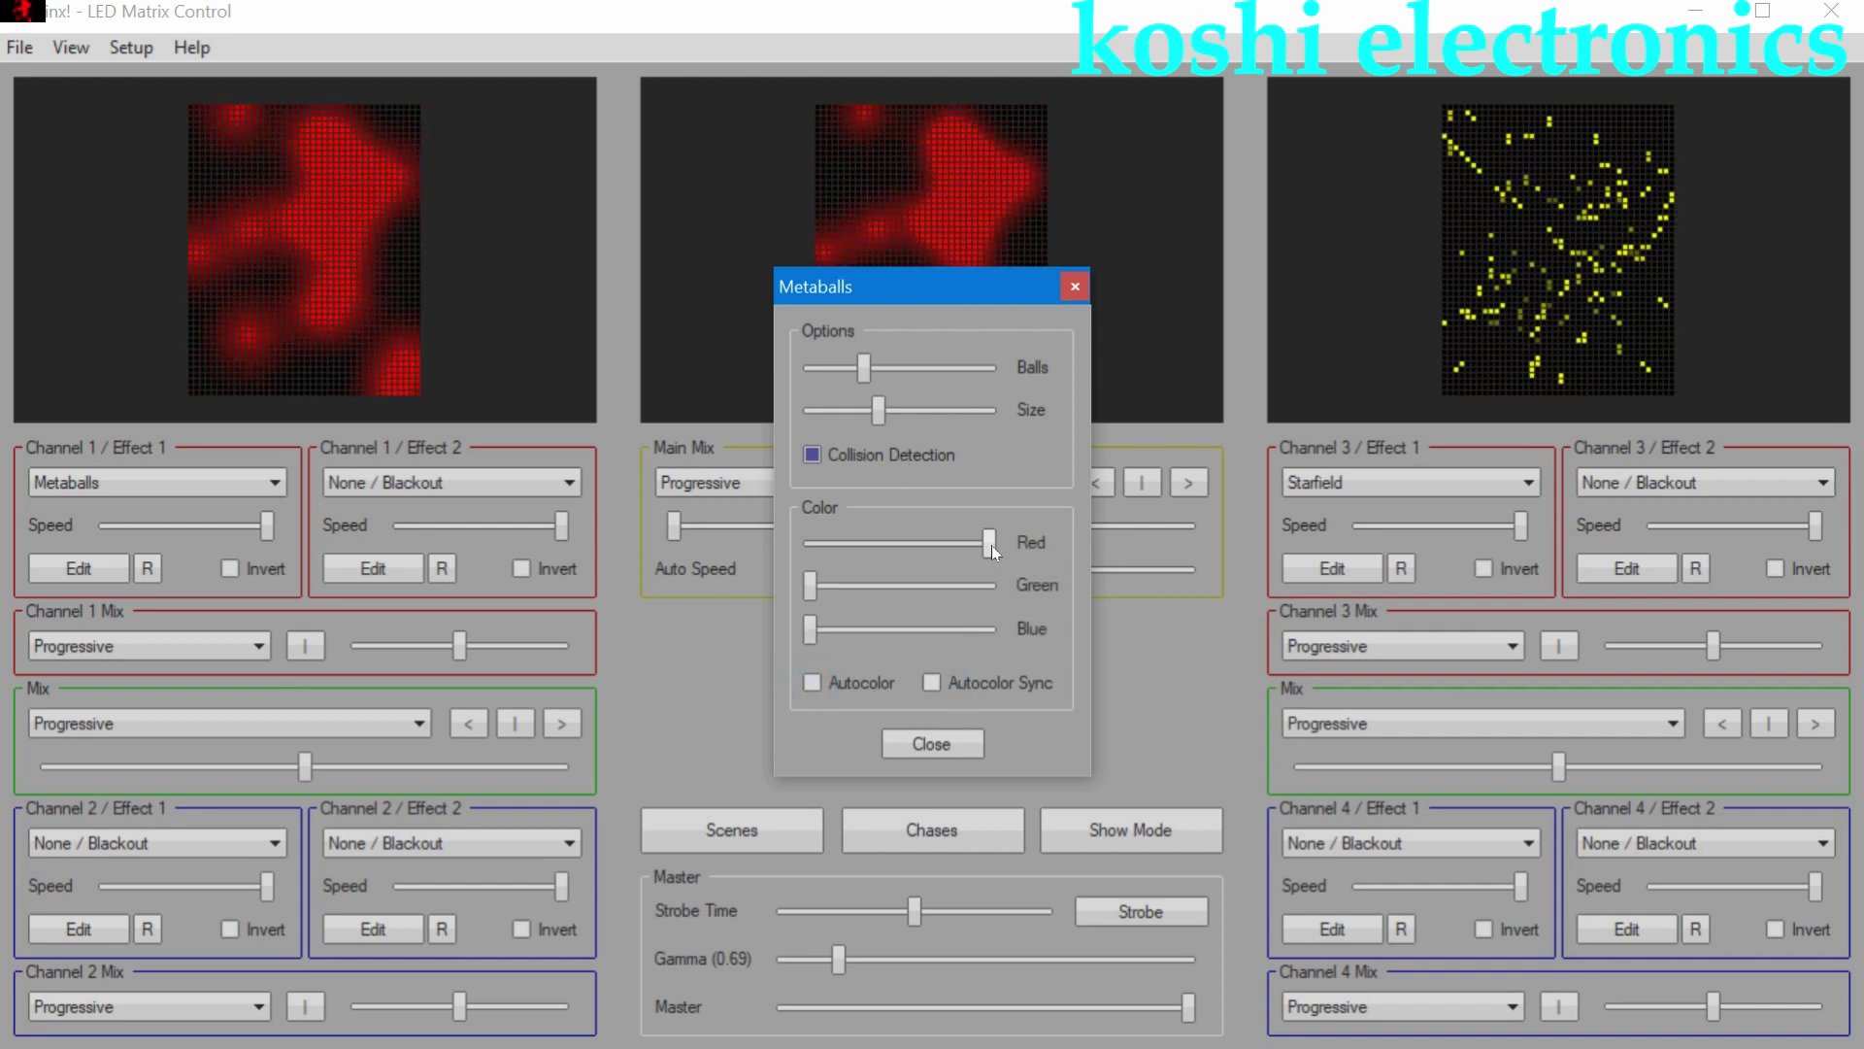
drag(990, 541, 1021, 592)
click(940, 745)
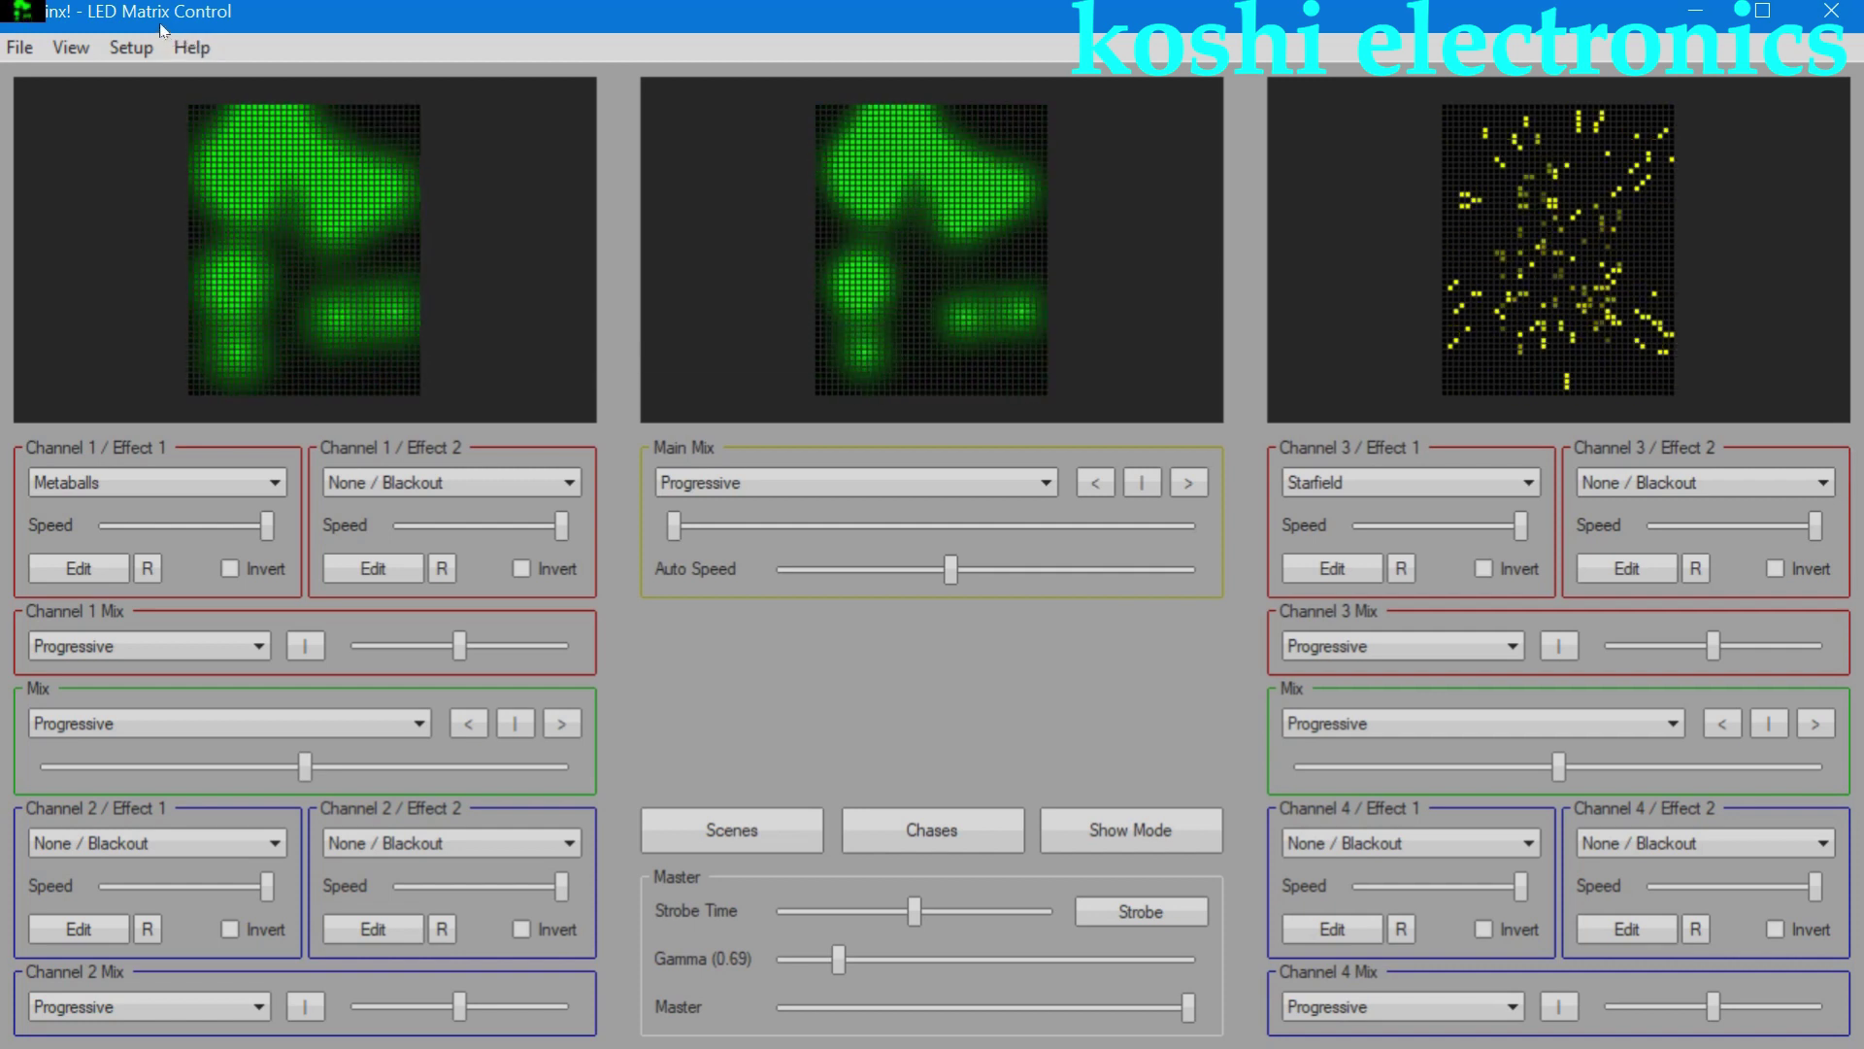
- Edit the existing output device, selecting Glediator File Recorder as its device type
click(132, 41)
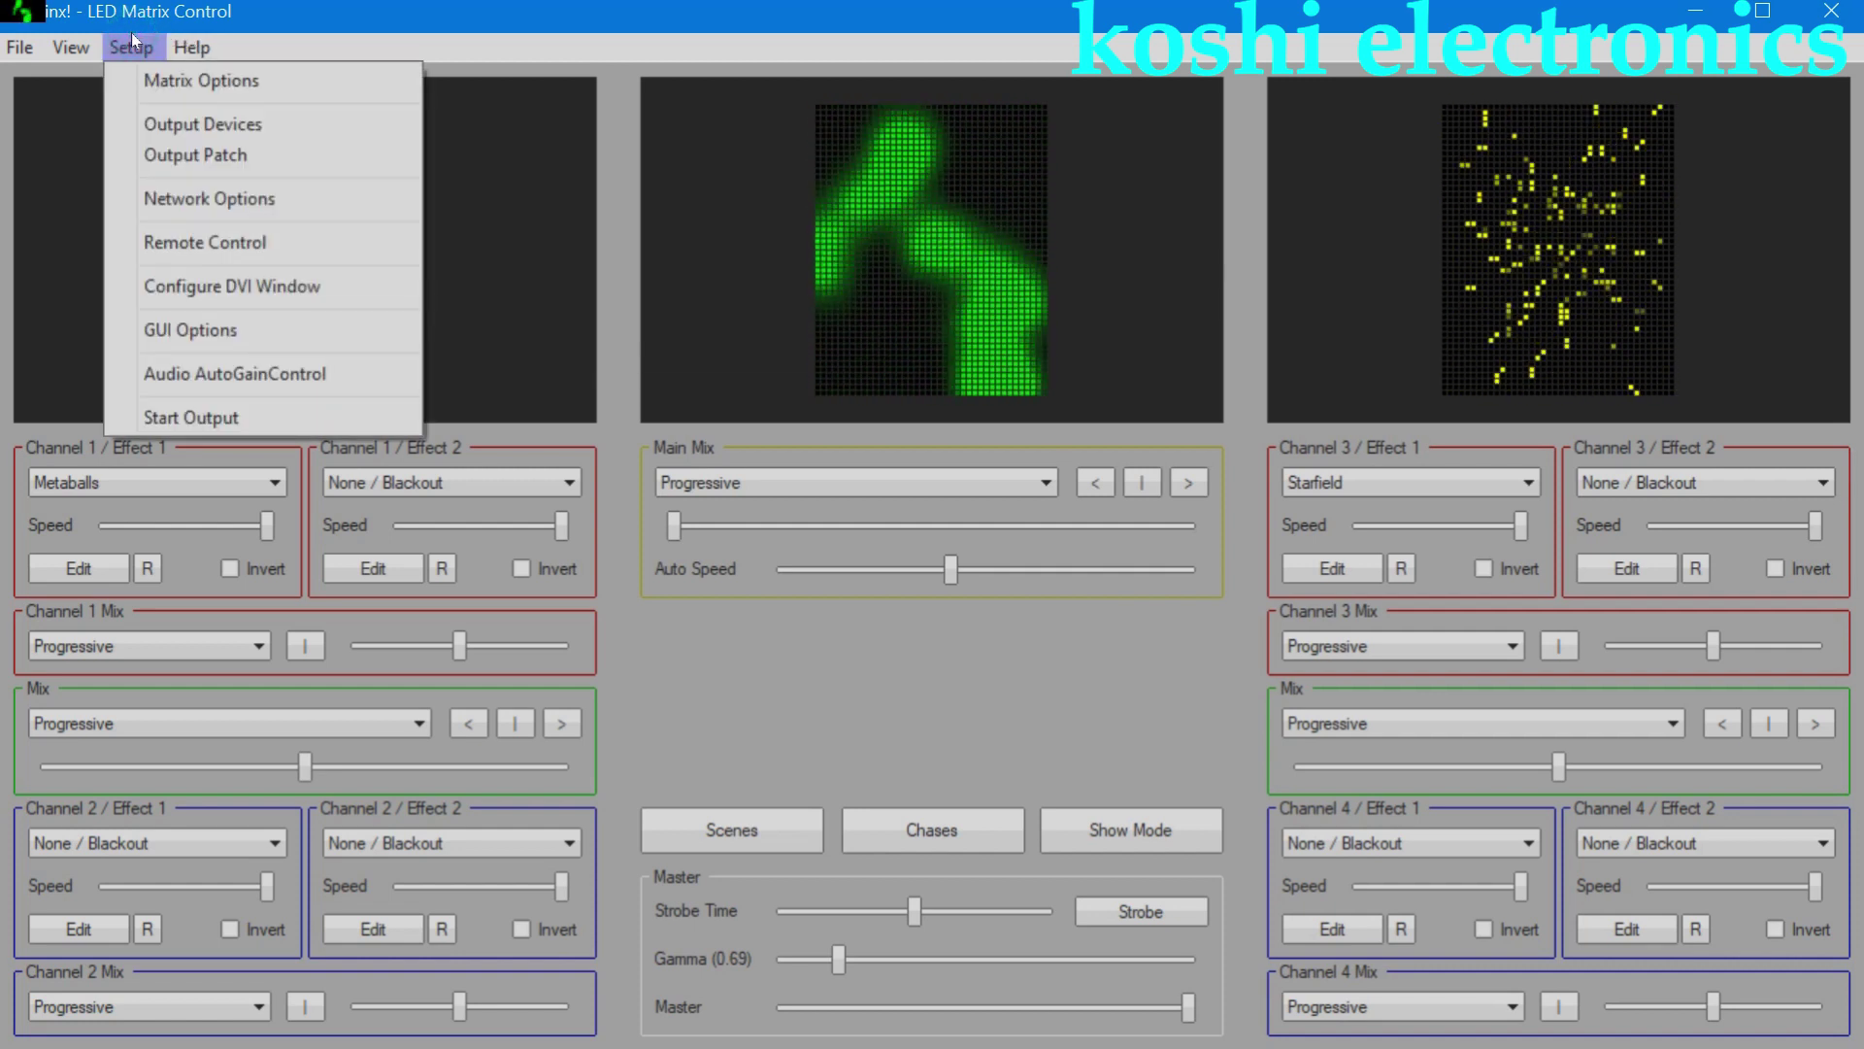
click(166, 123)
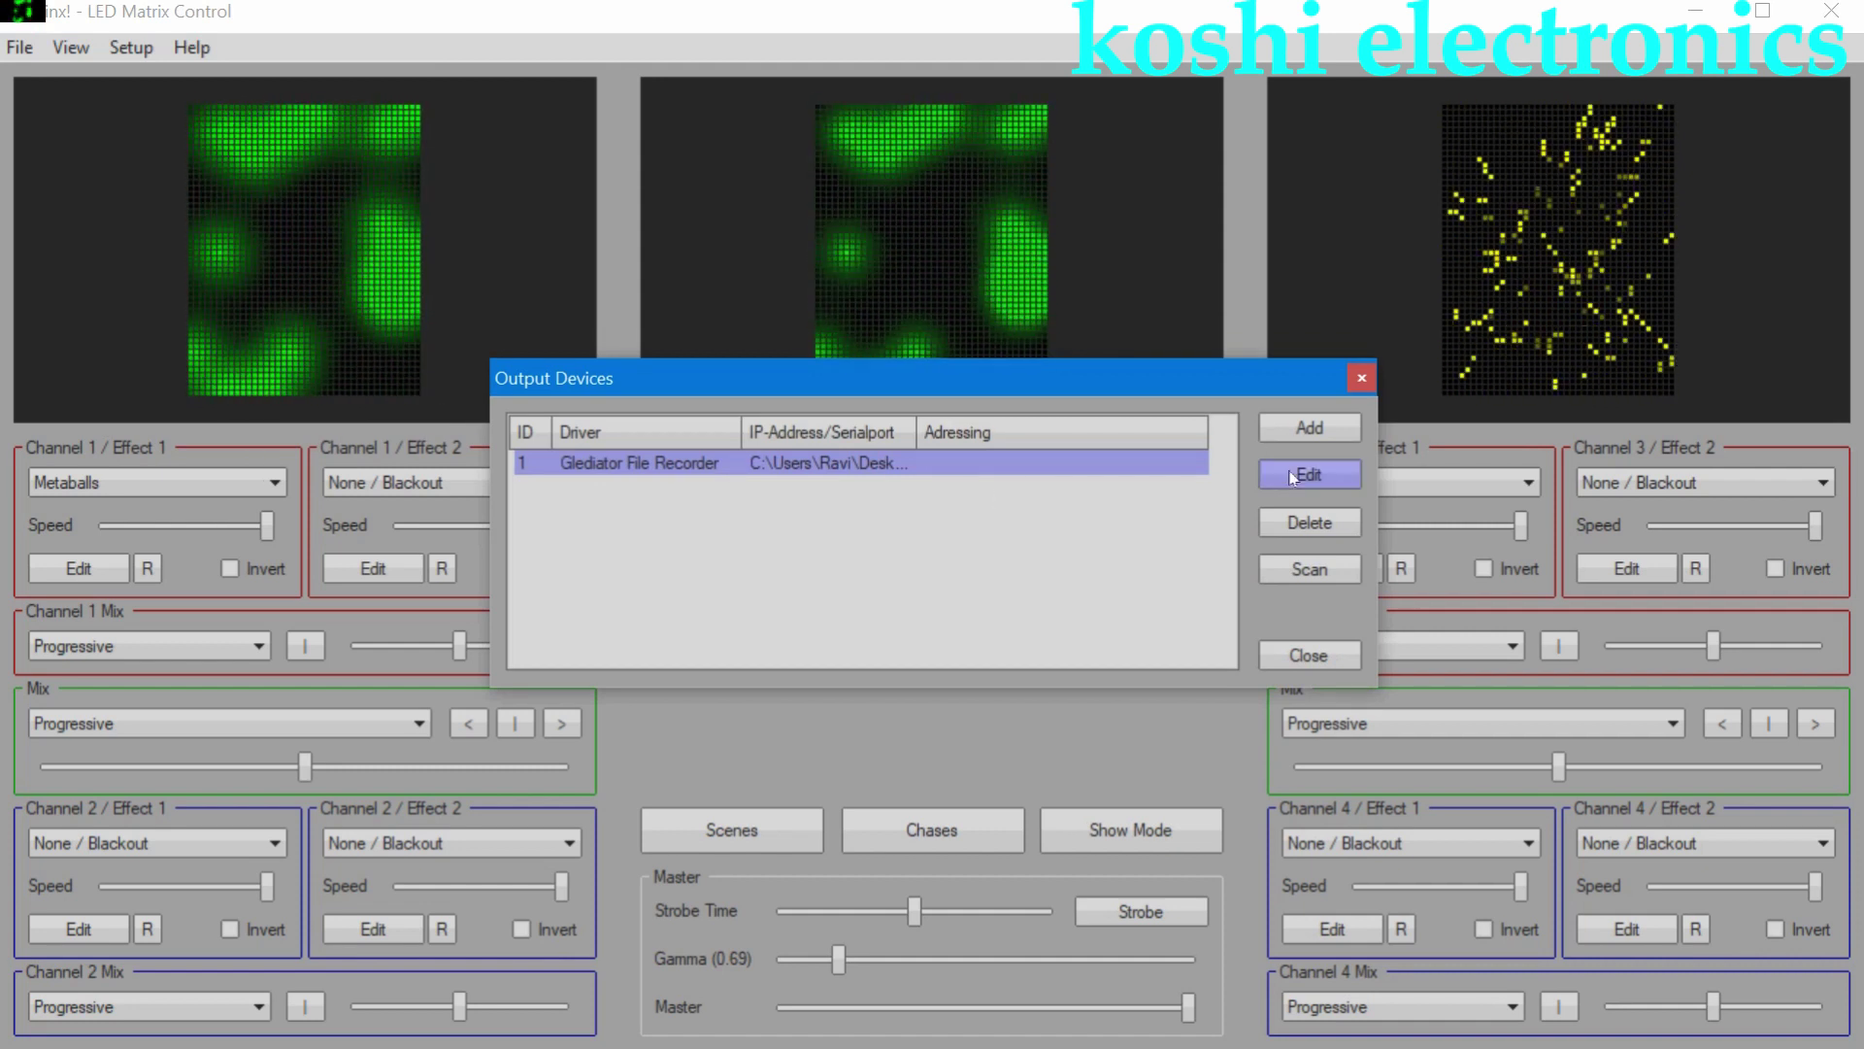
click(1292, 475)
click(1006, 214)
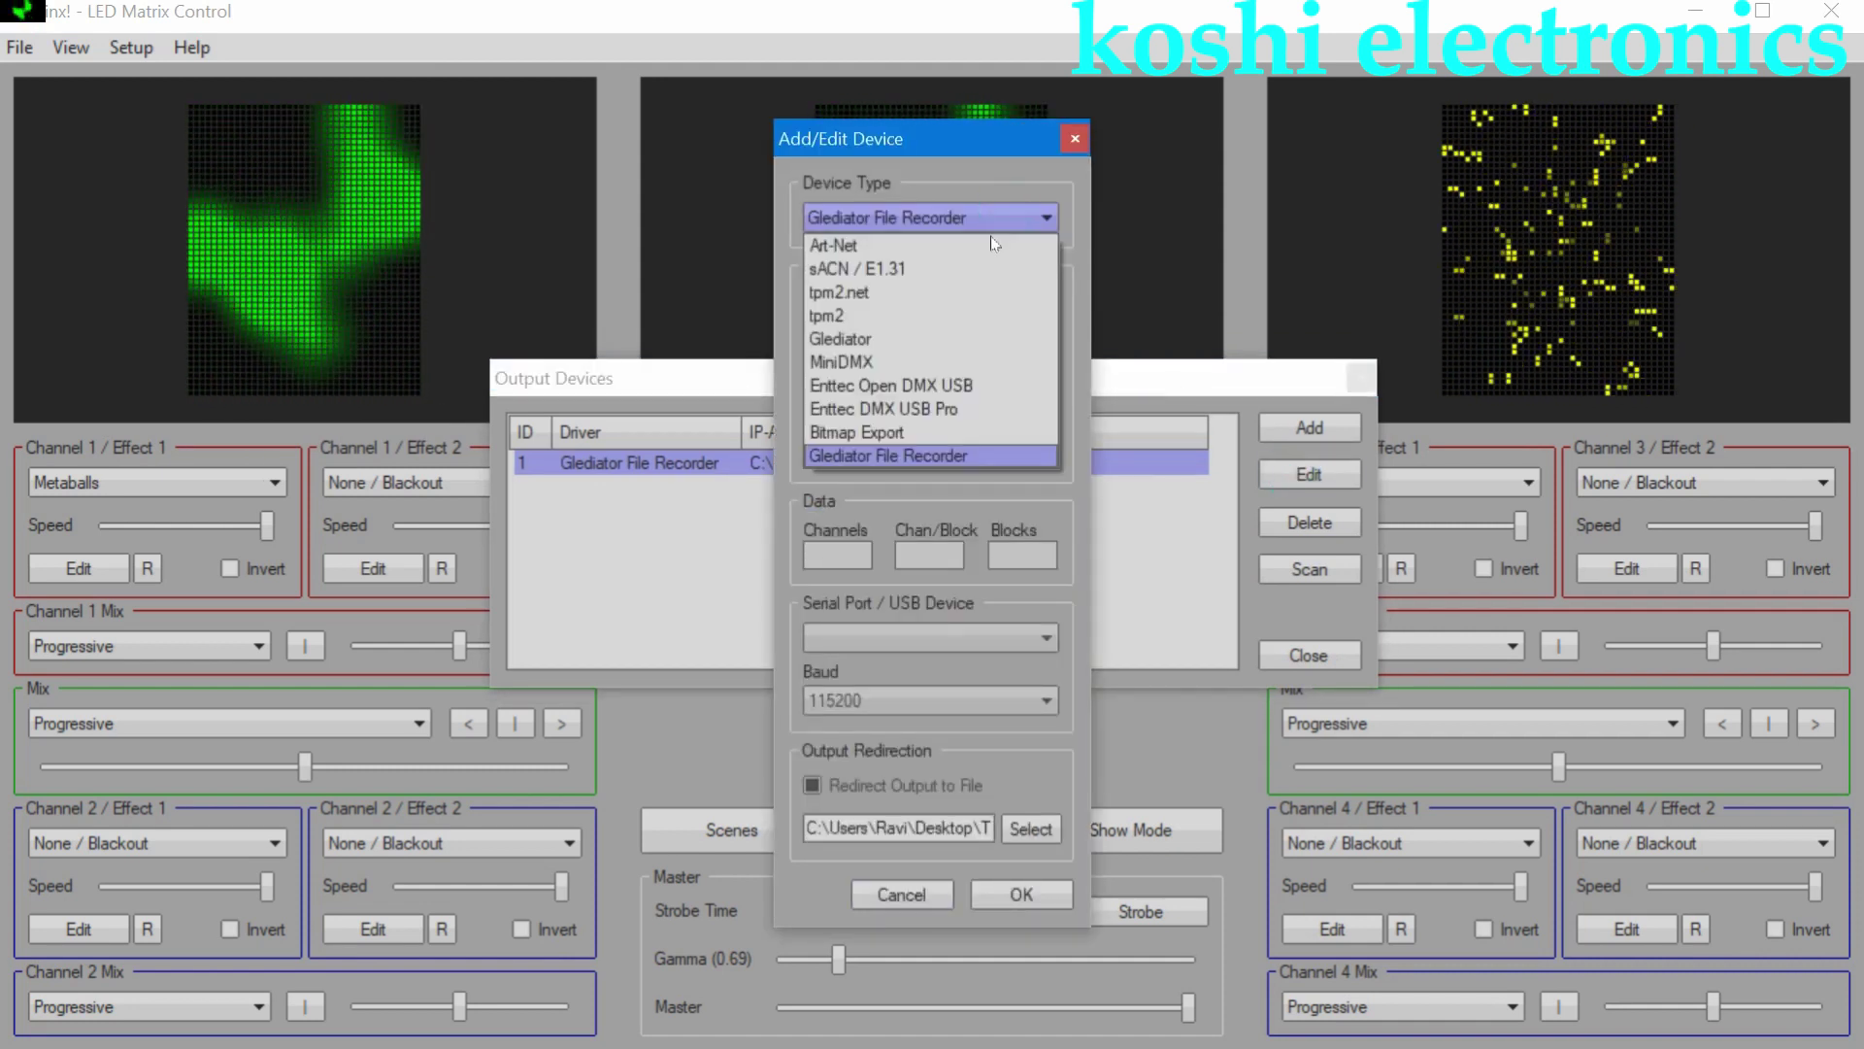
click(928, 455)
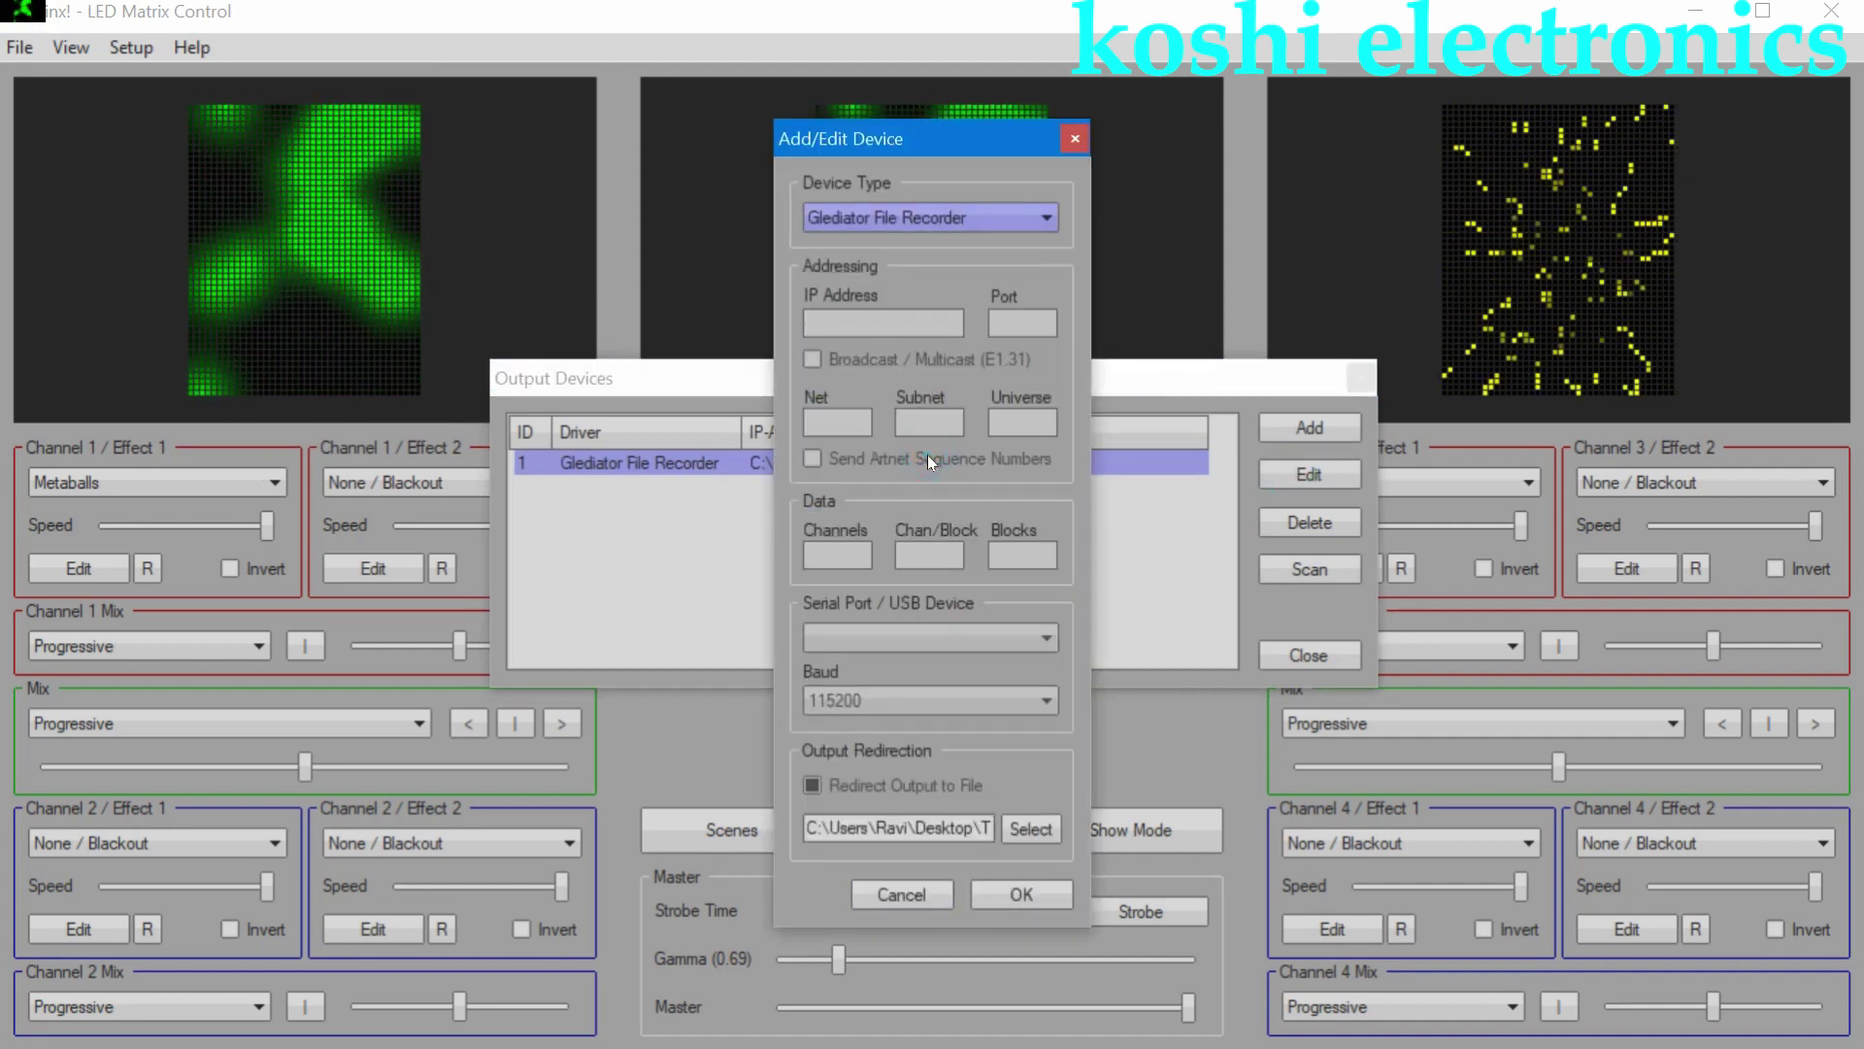
- Redirect the device output to a file named gg on the Desktop, then confirm and close the output device settings
click(1016, 825)
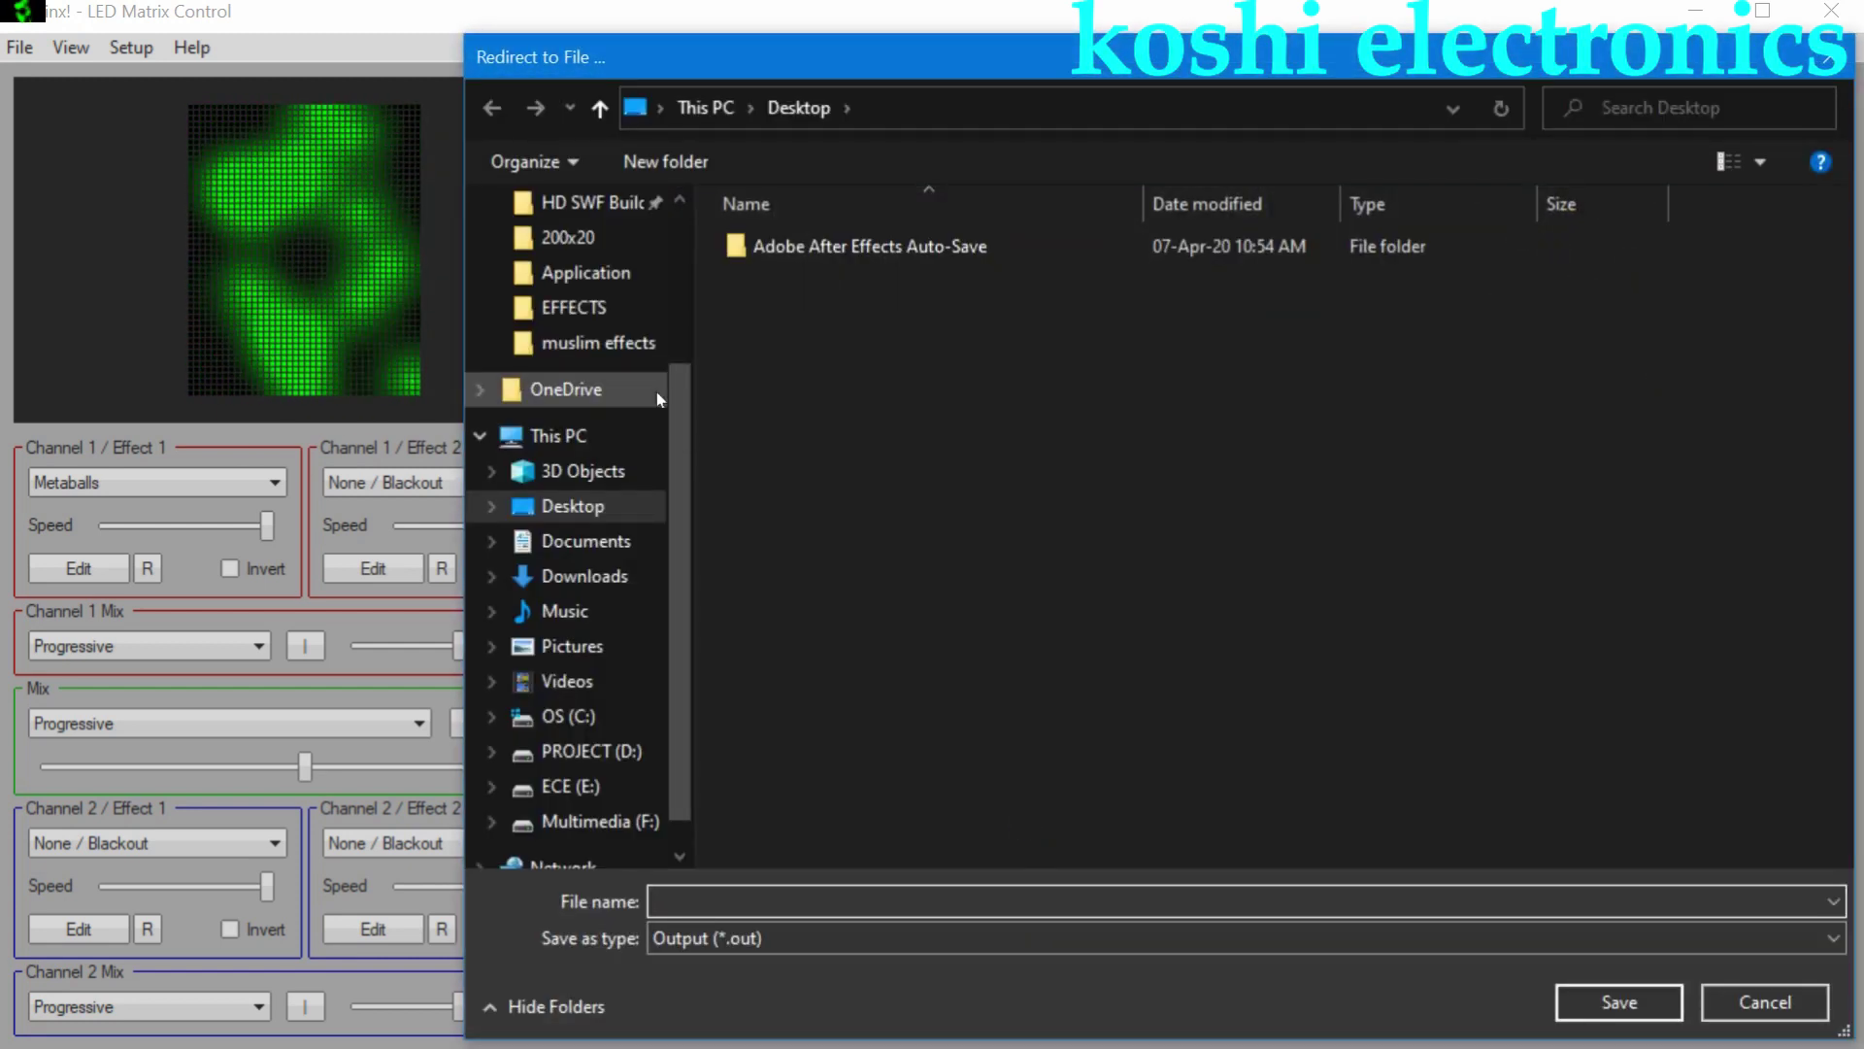
click(546, 507)
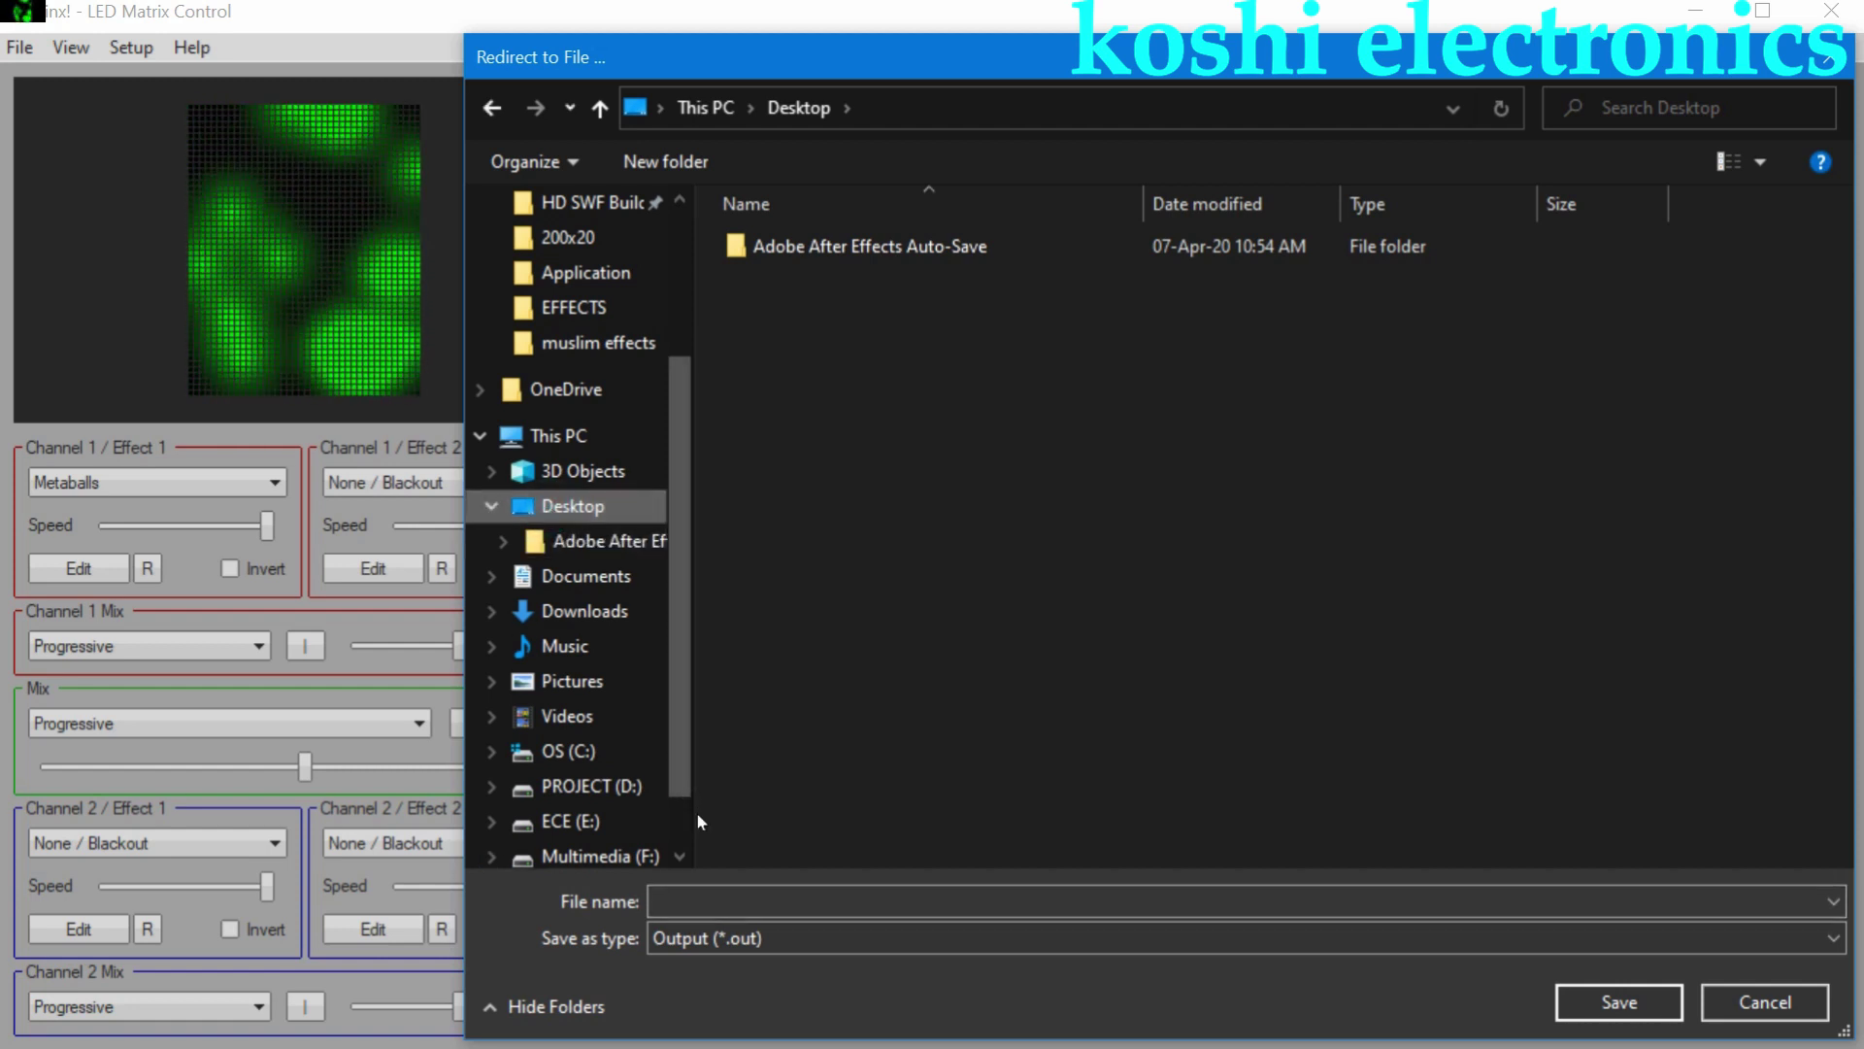
click(717, 897)
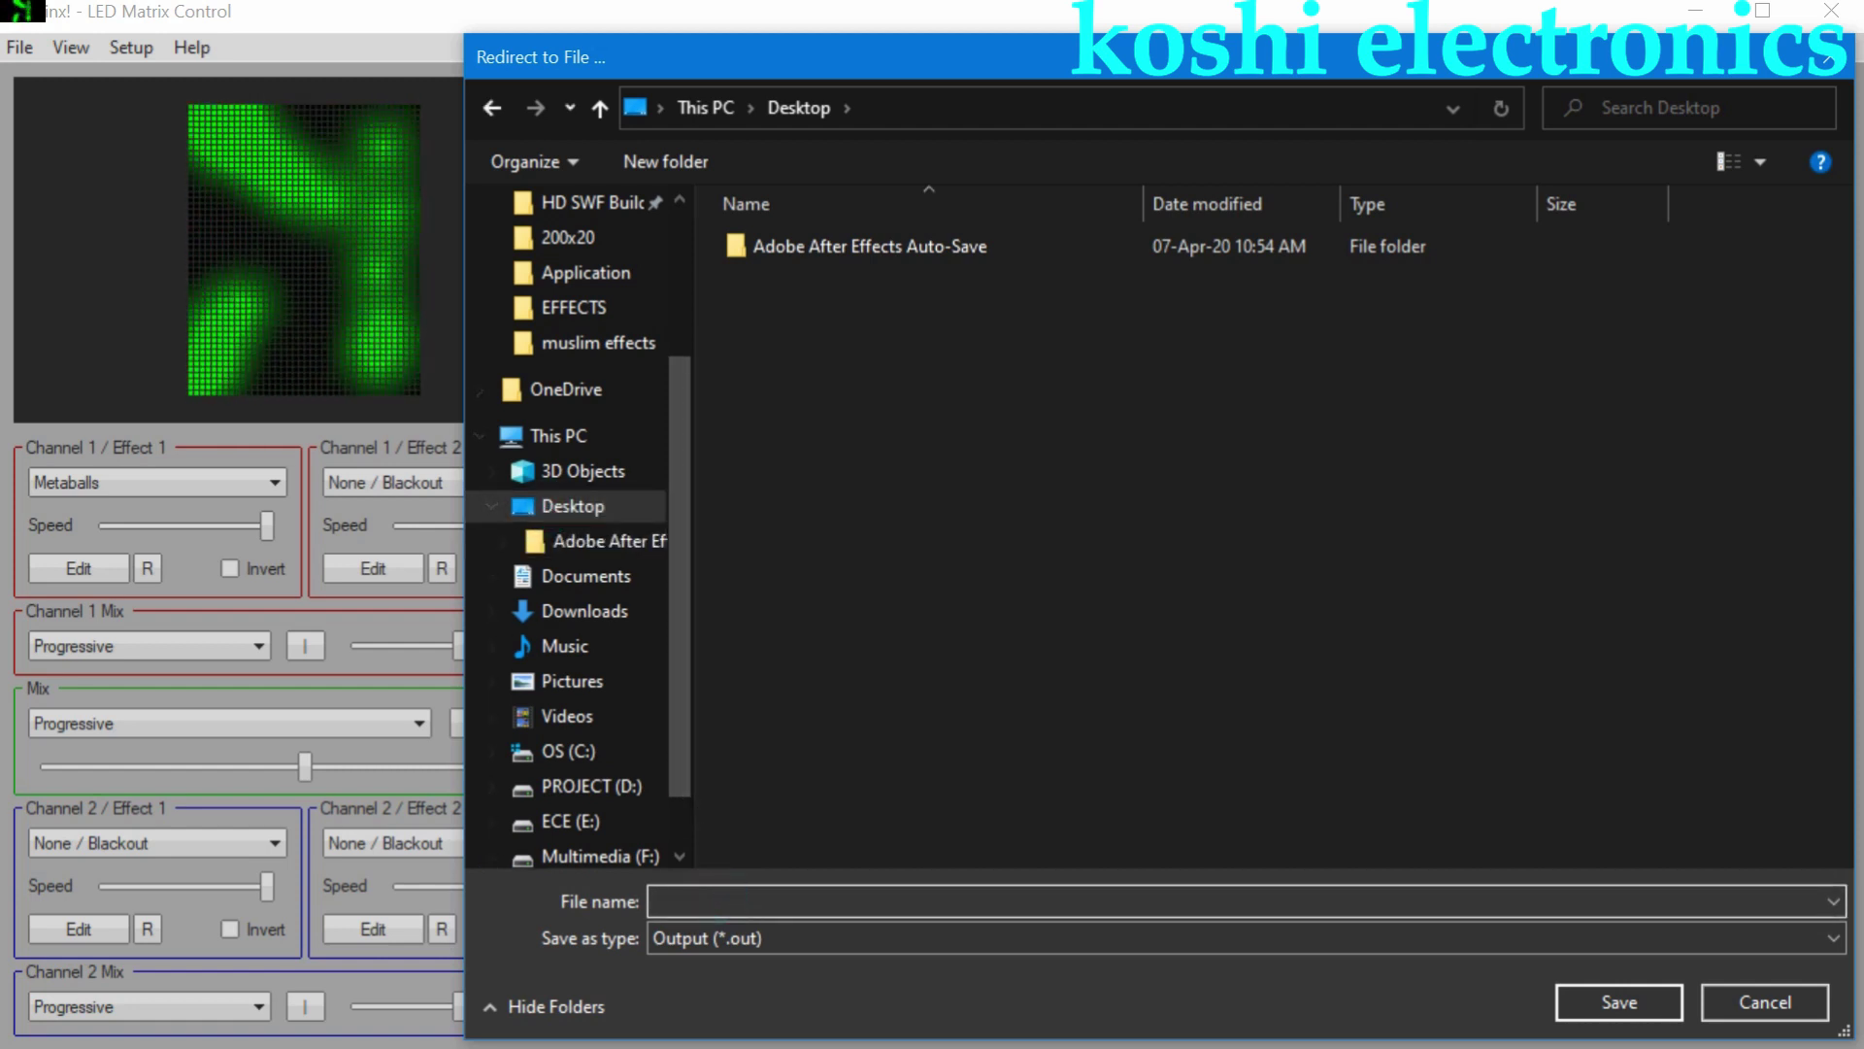
text(gg)
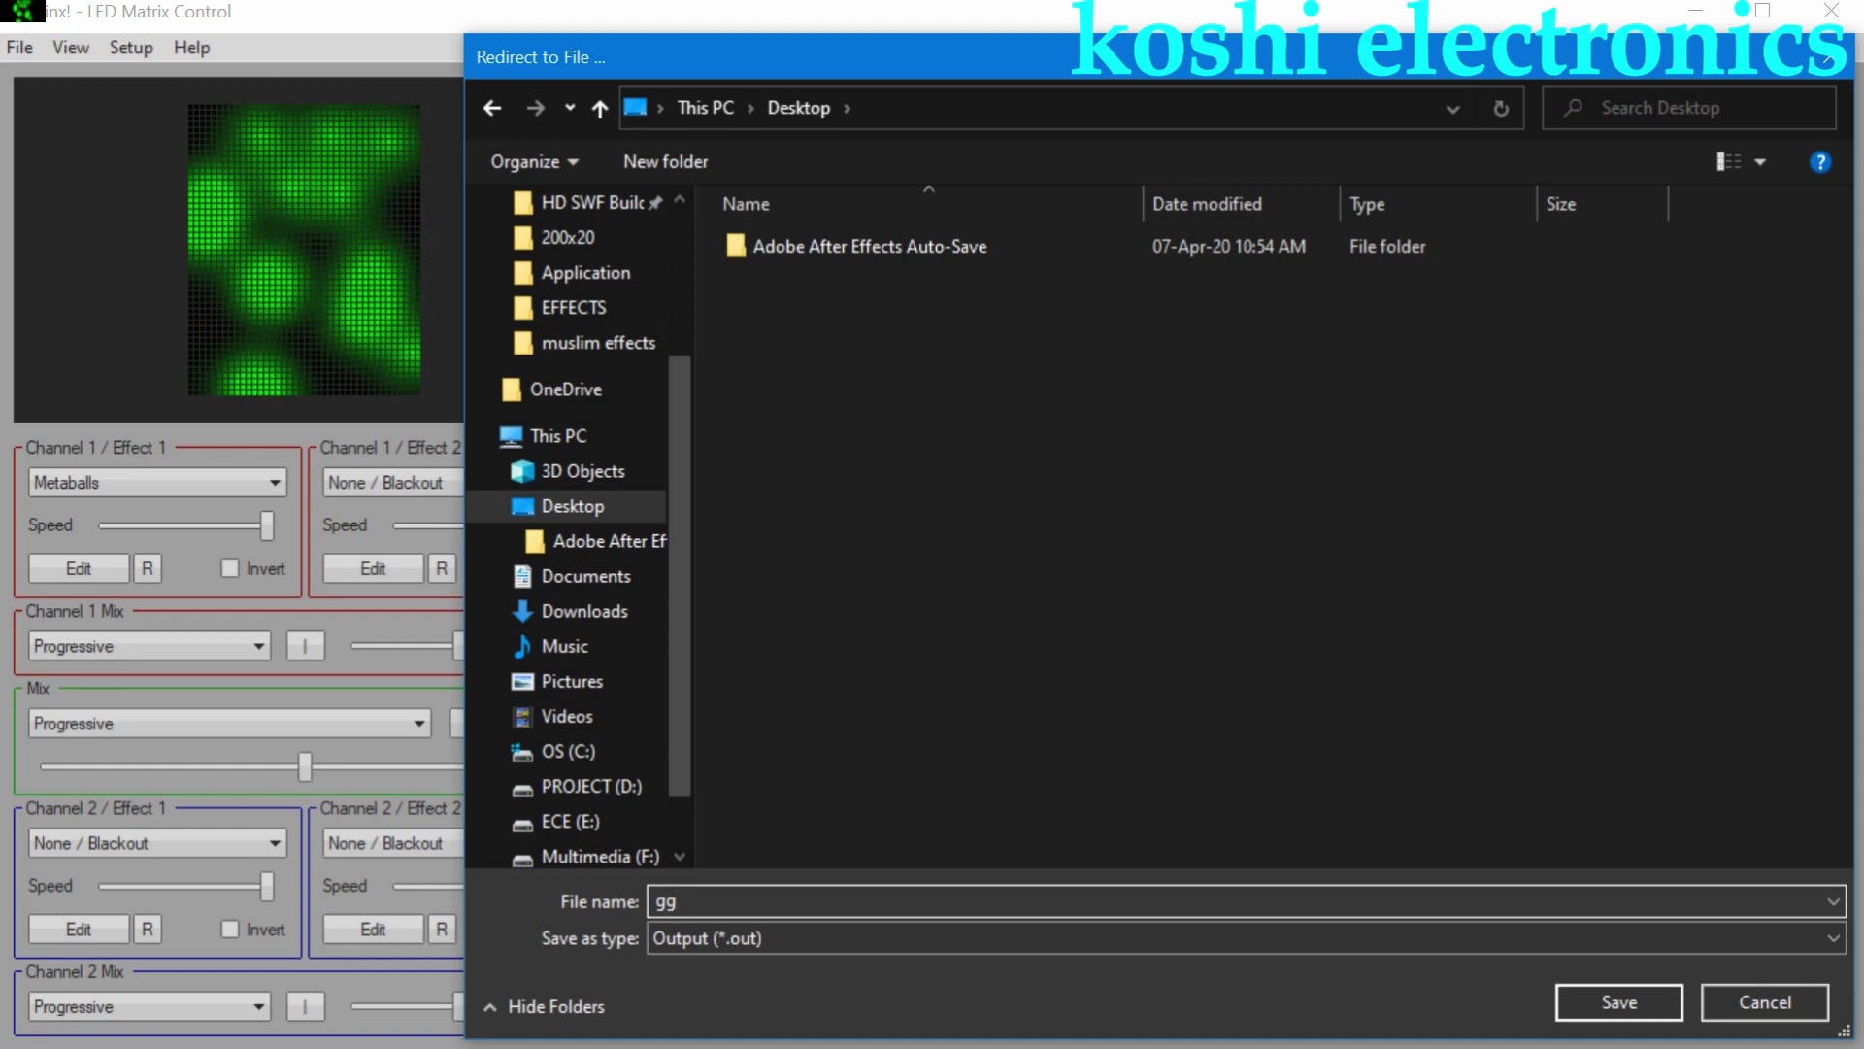
click(1602, 1000)
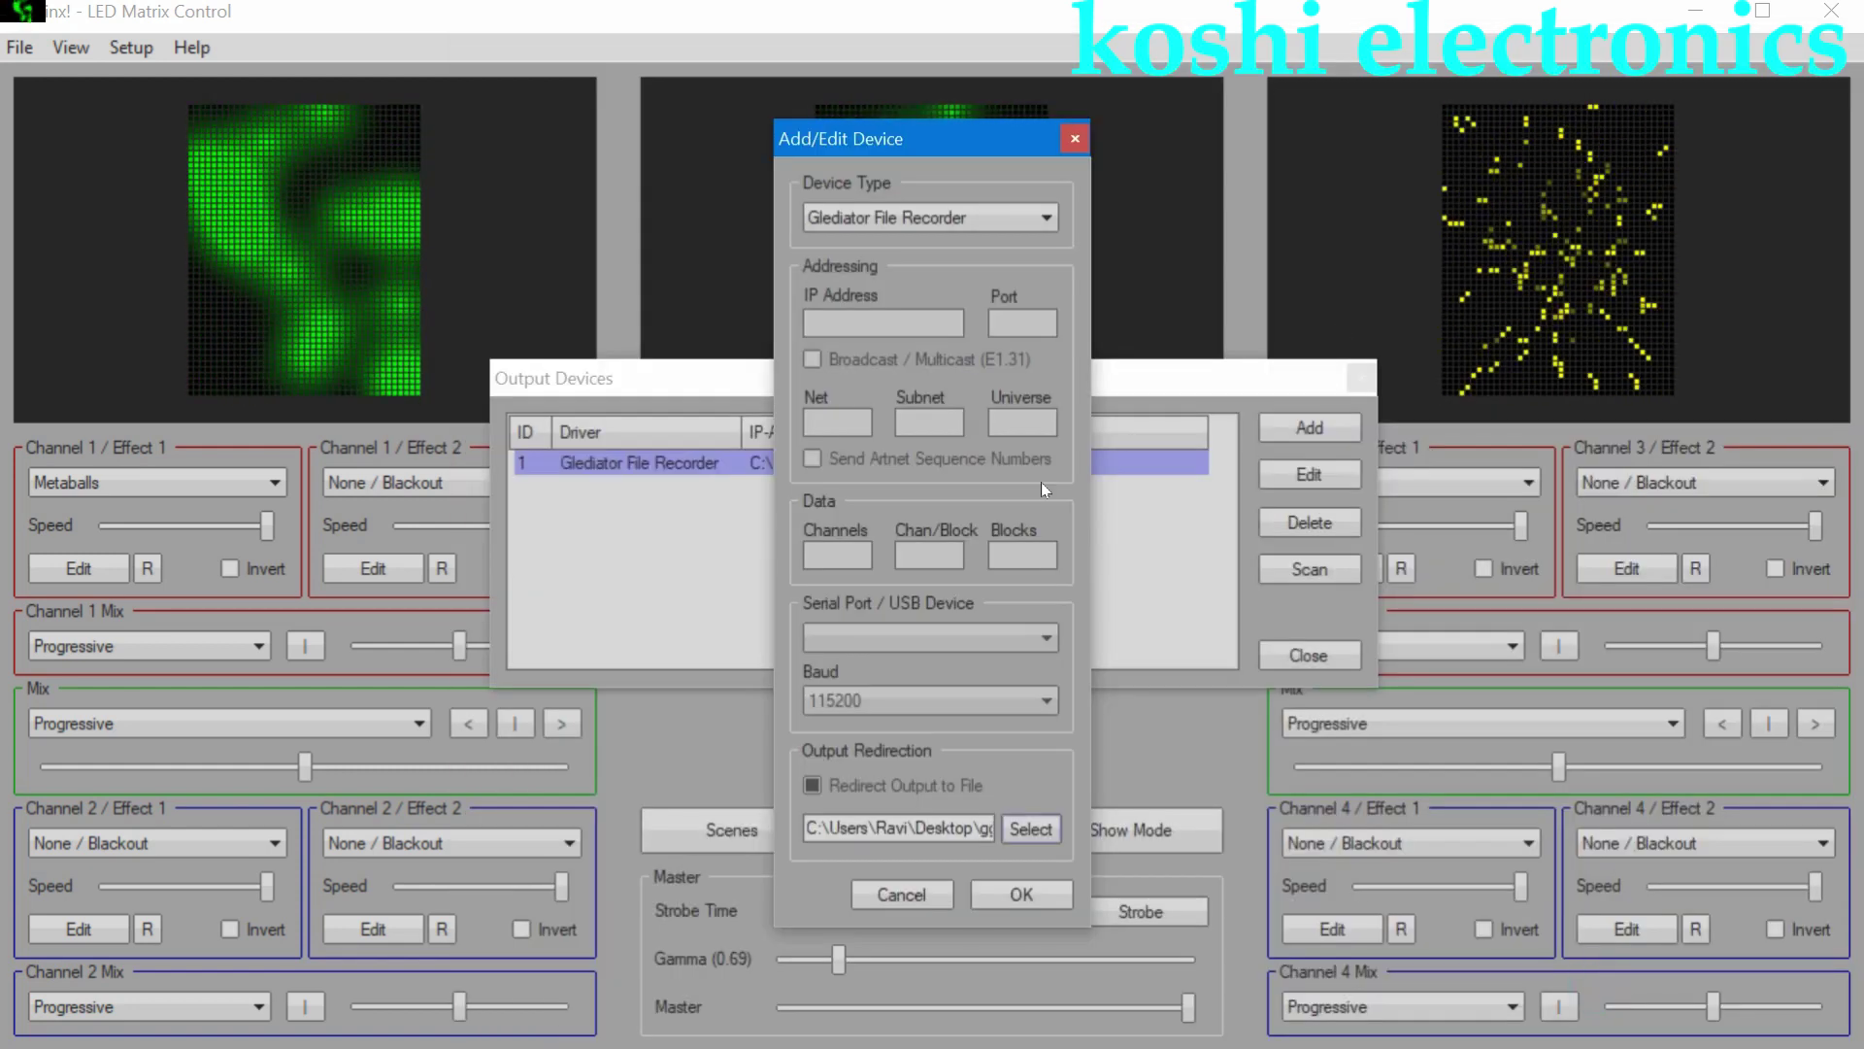
click(1020, 890)
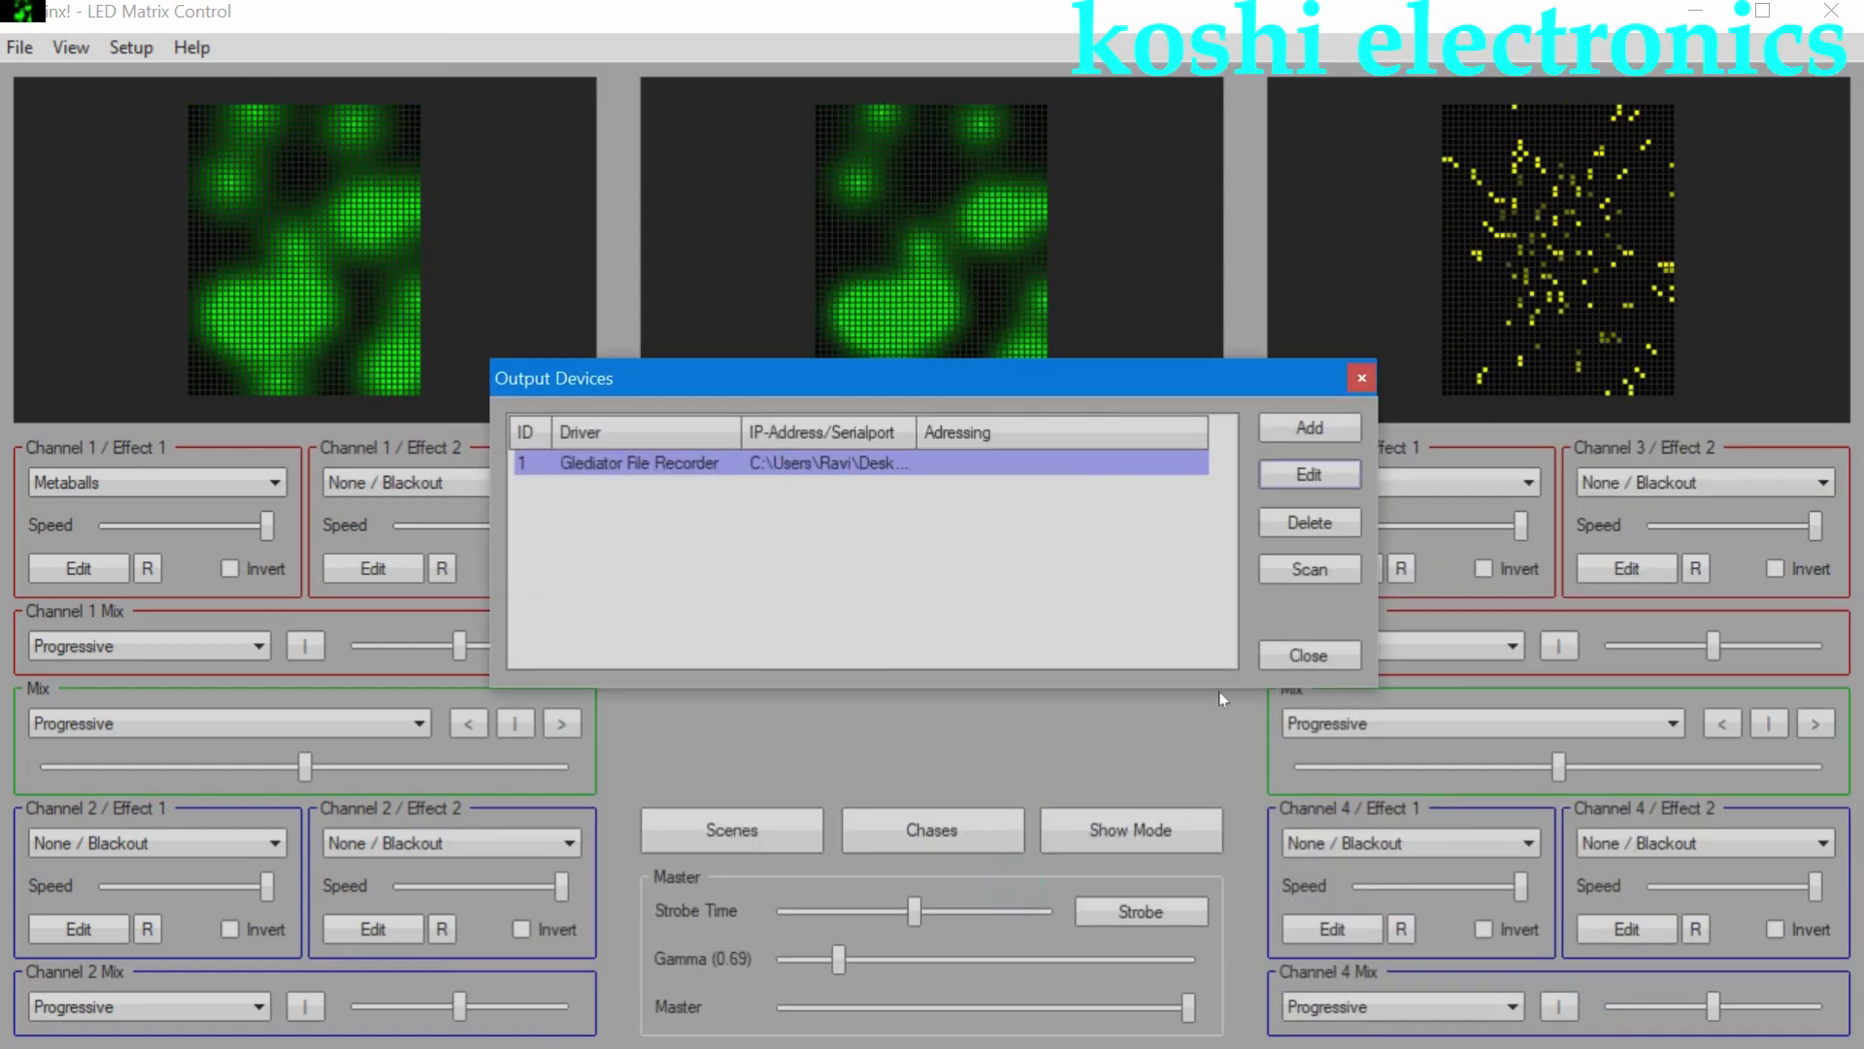
click(1301, 654)
- Start the output to record the main mix into the capture file
click(120, 46)
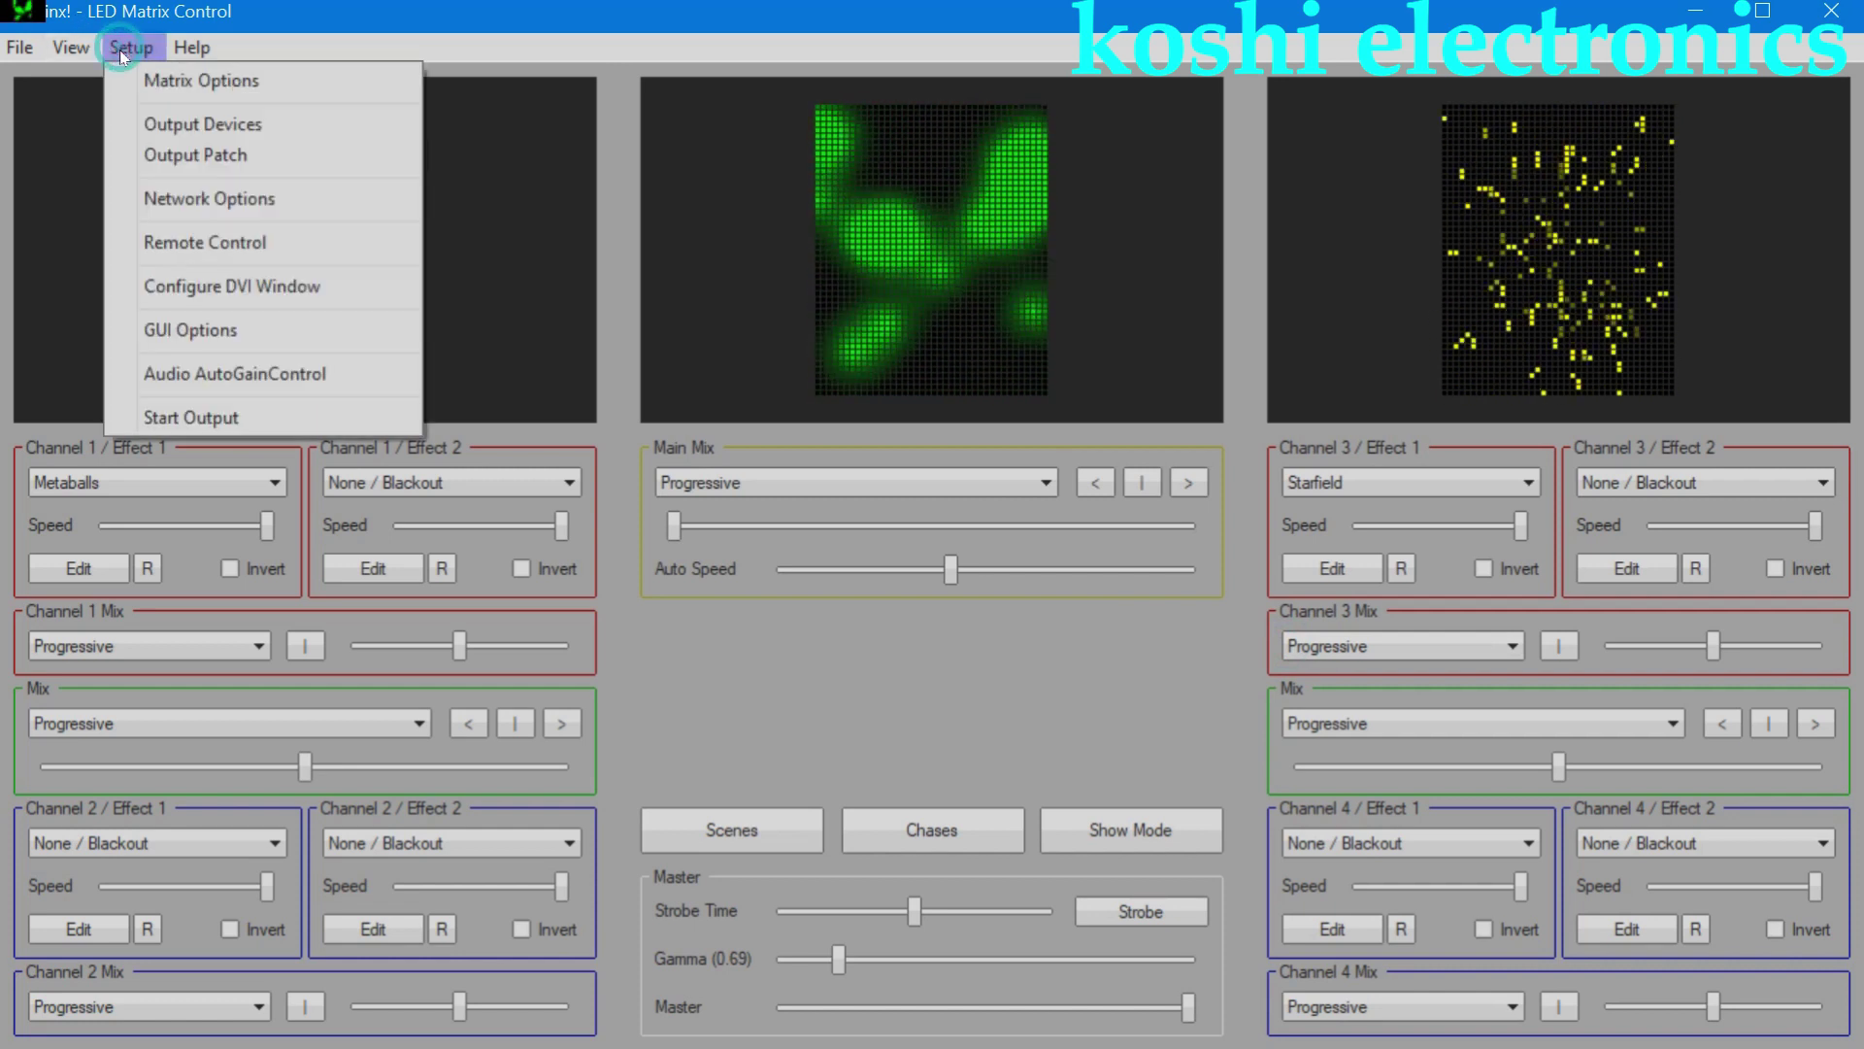
click(131, 419)
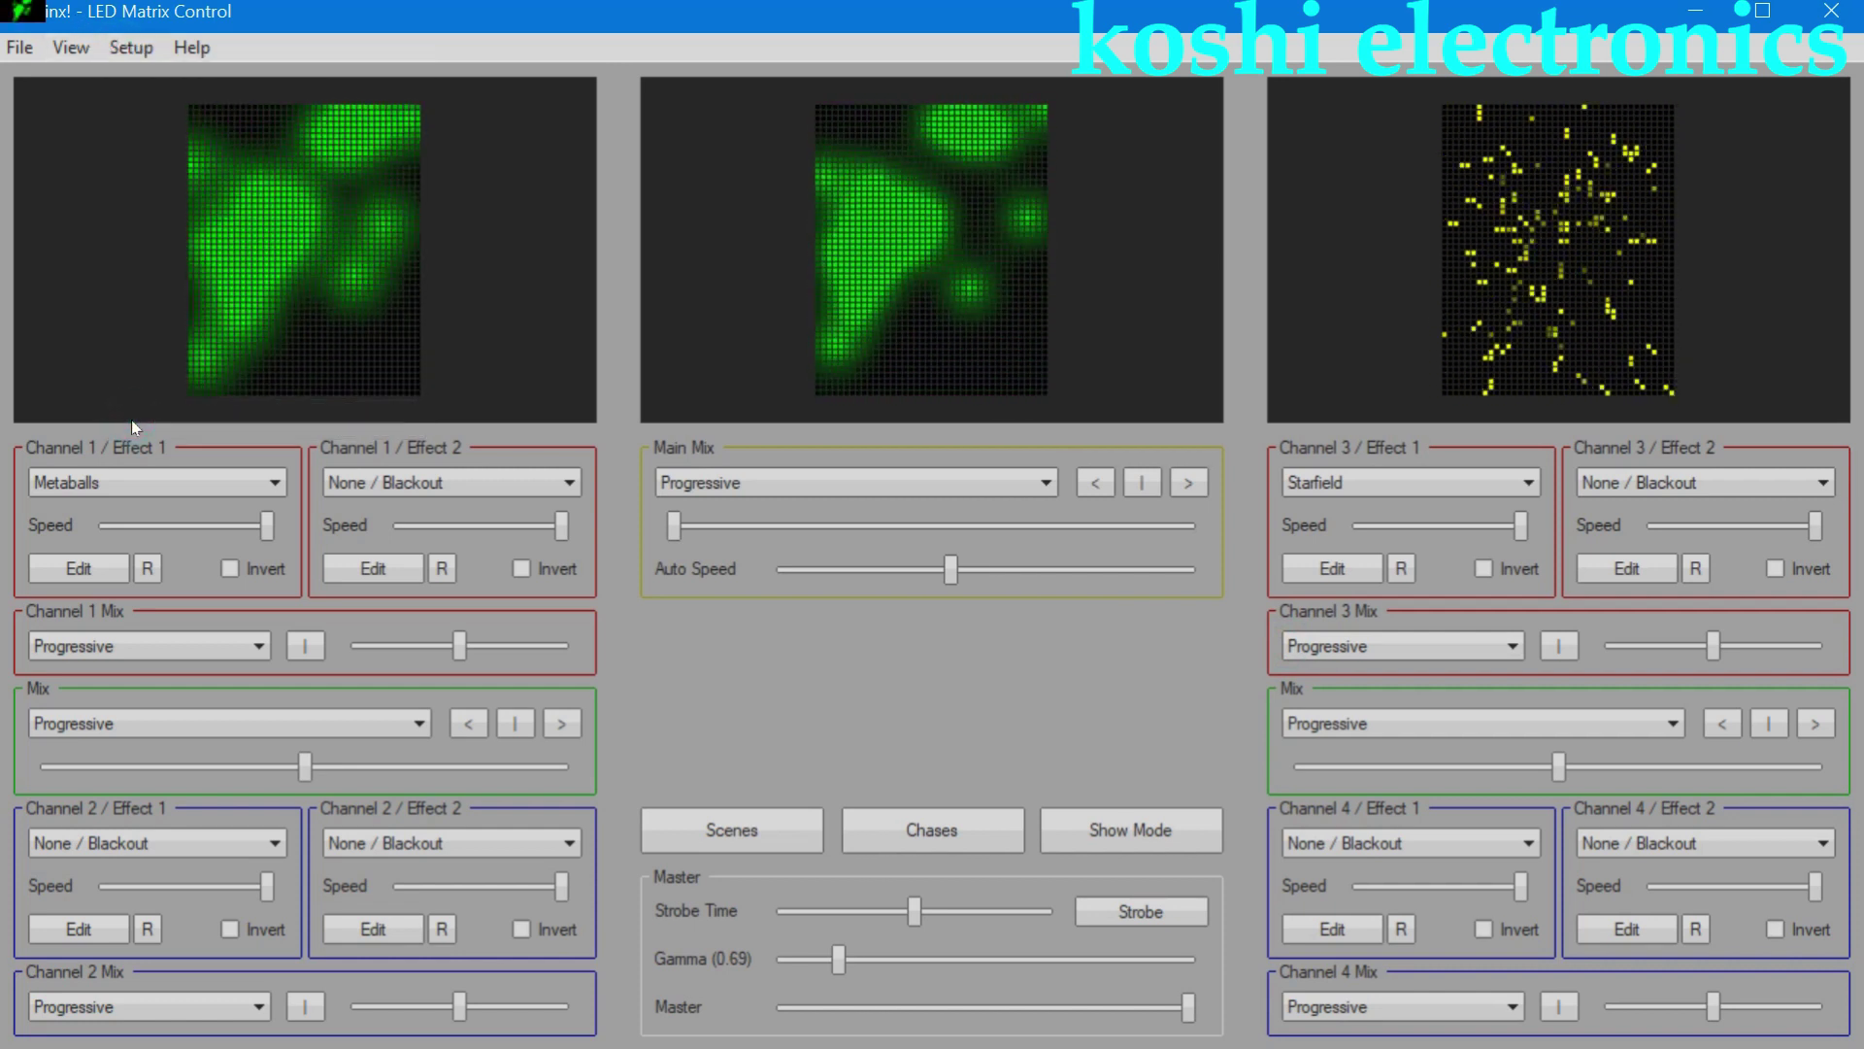
click(119, 46)
click(81, 183)
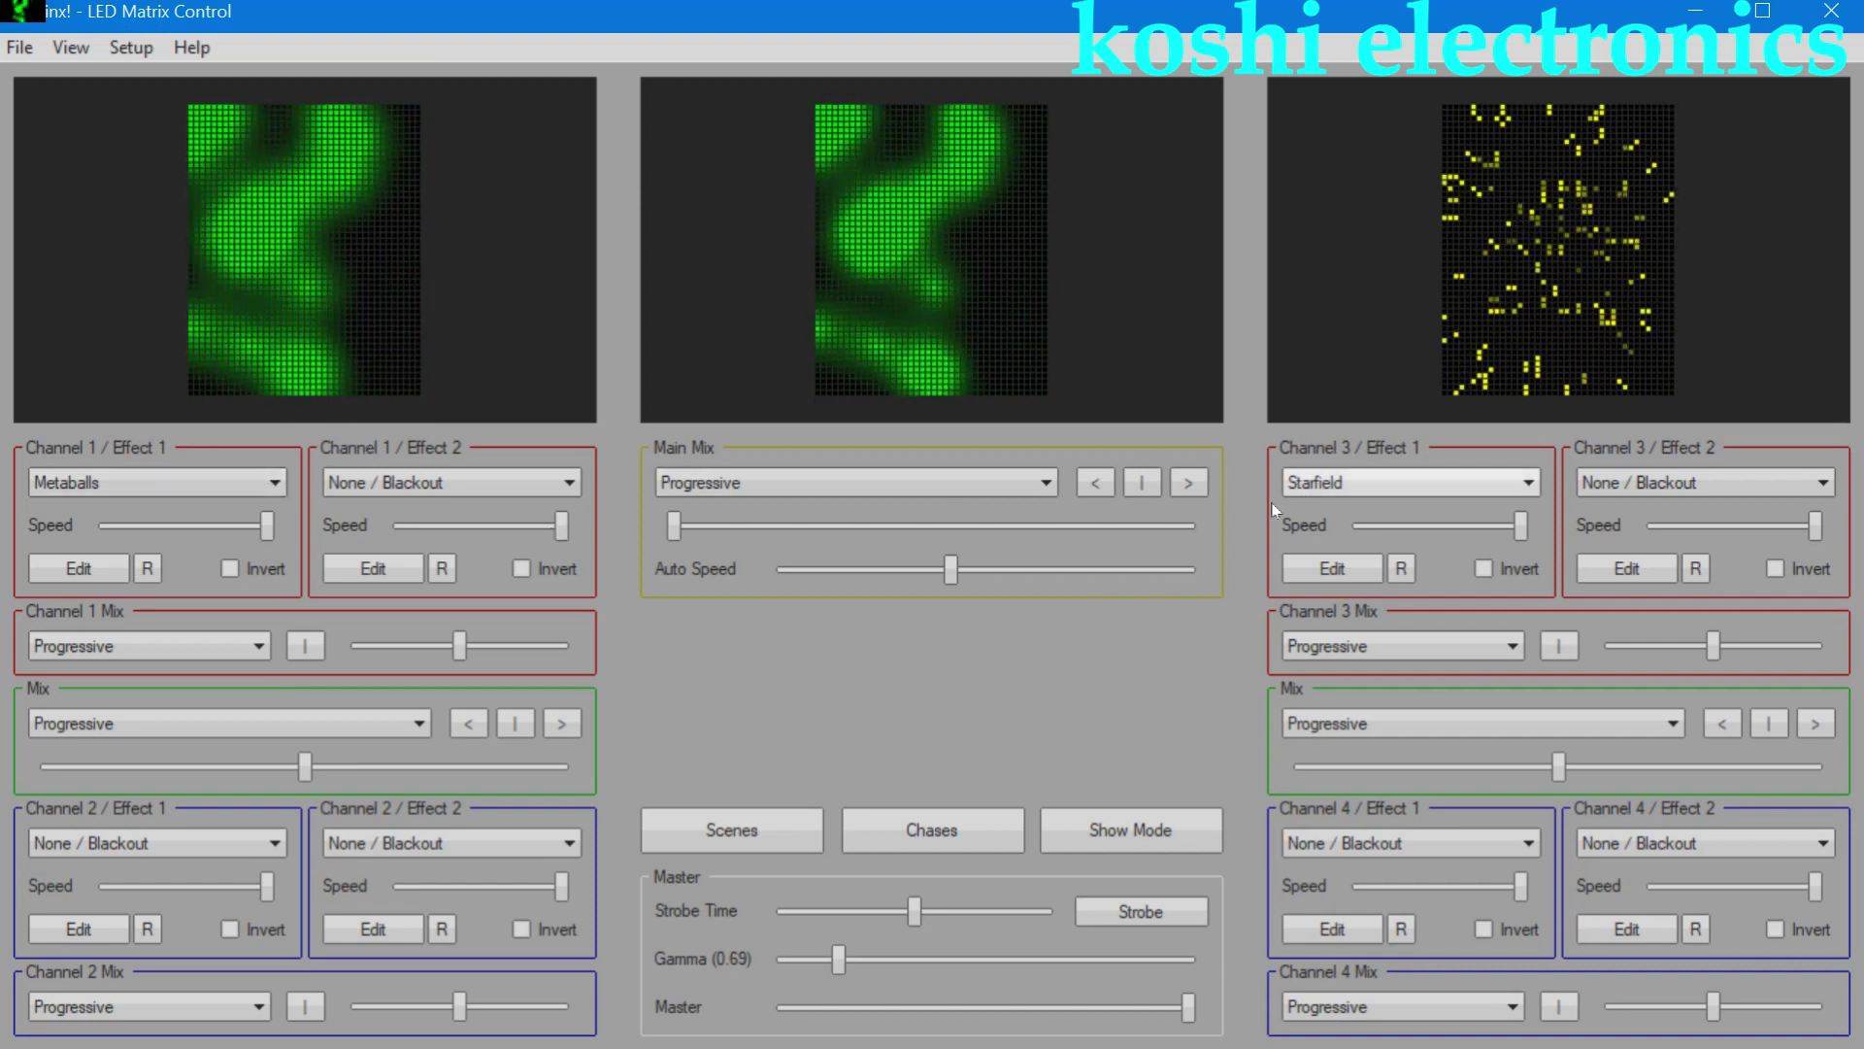
- Fade the Main Mix to the Channel 3/4 side and set Channel 1 Effect 1 to Fading Pixels
click(1188, 482)
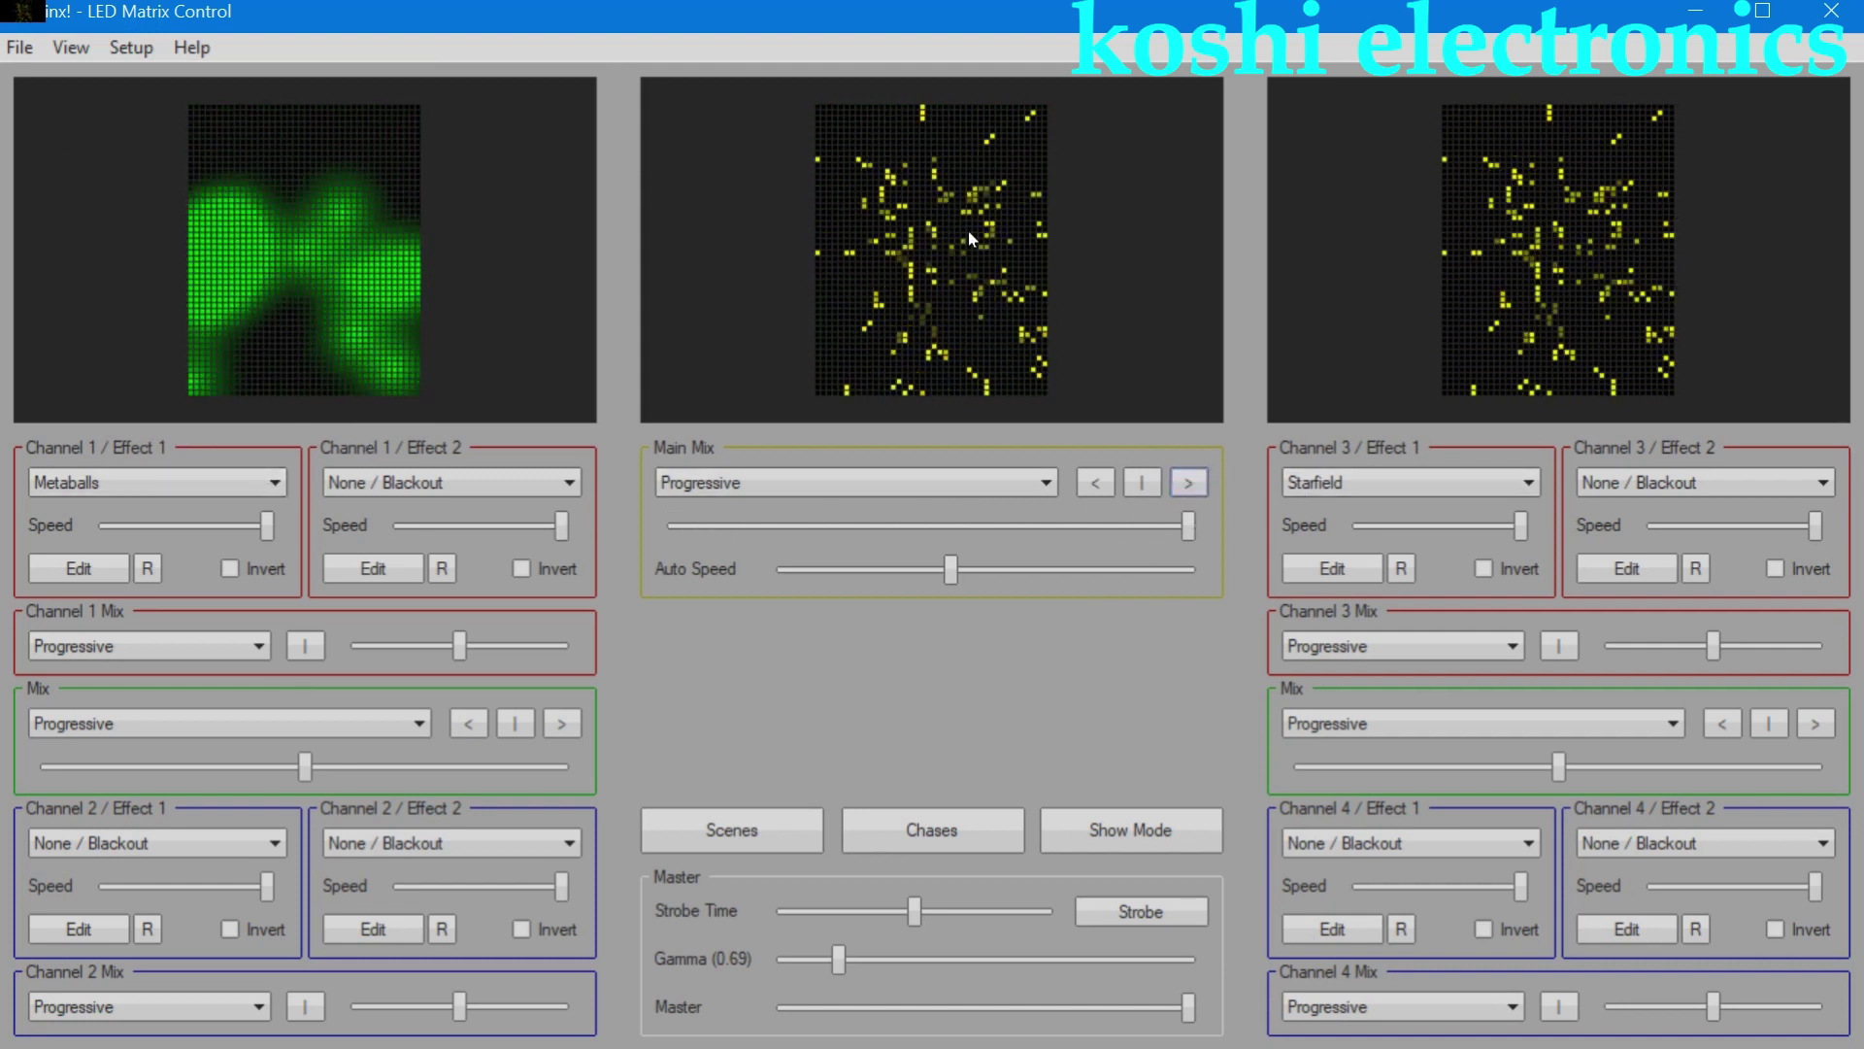
click(243, 482)
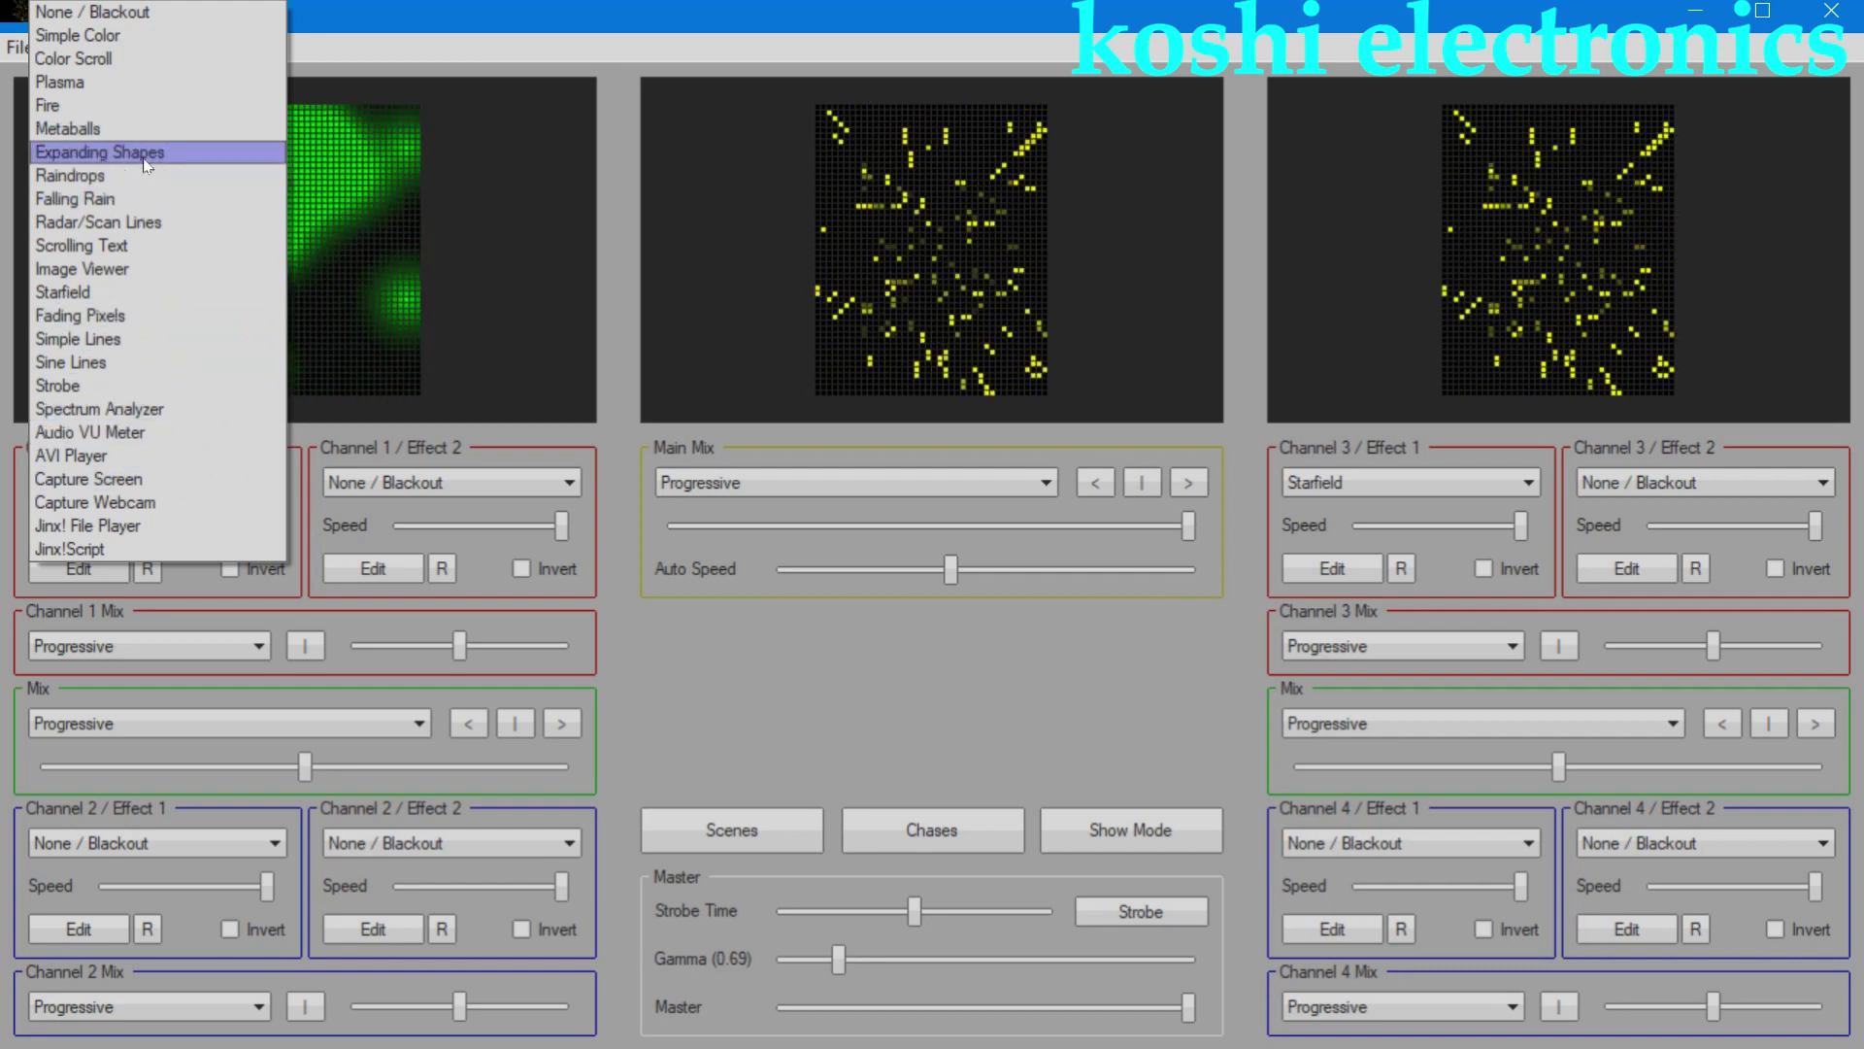
click(119, 320)
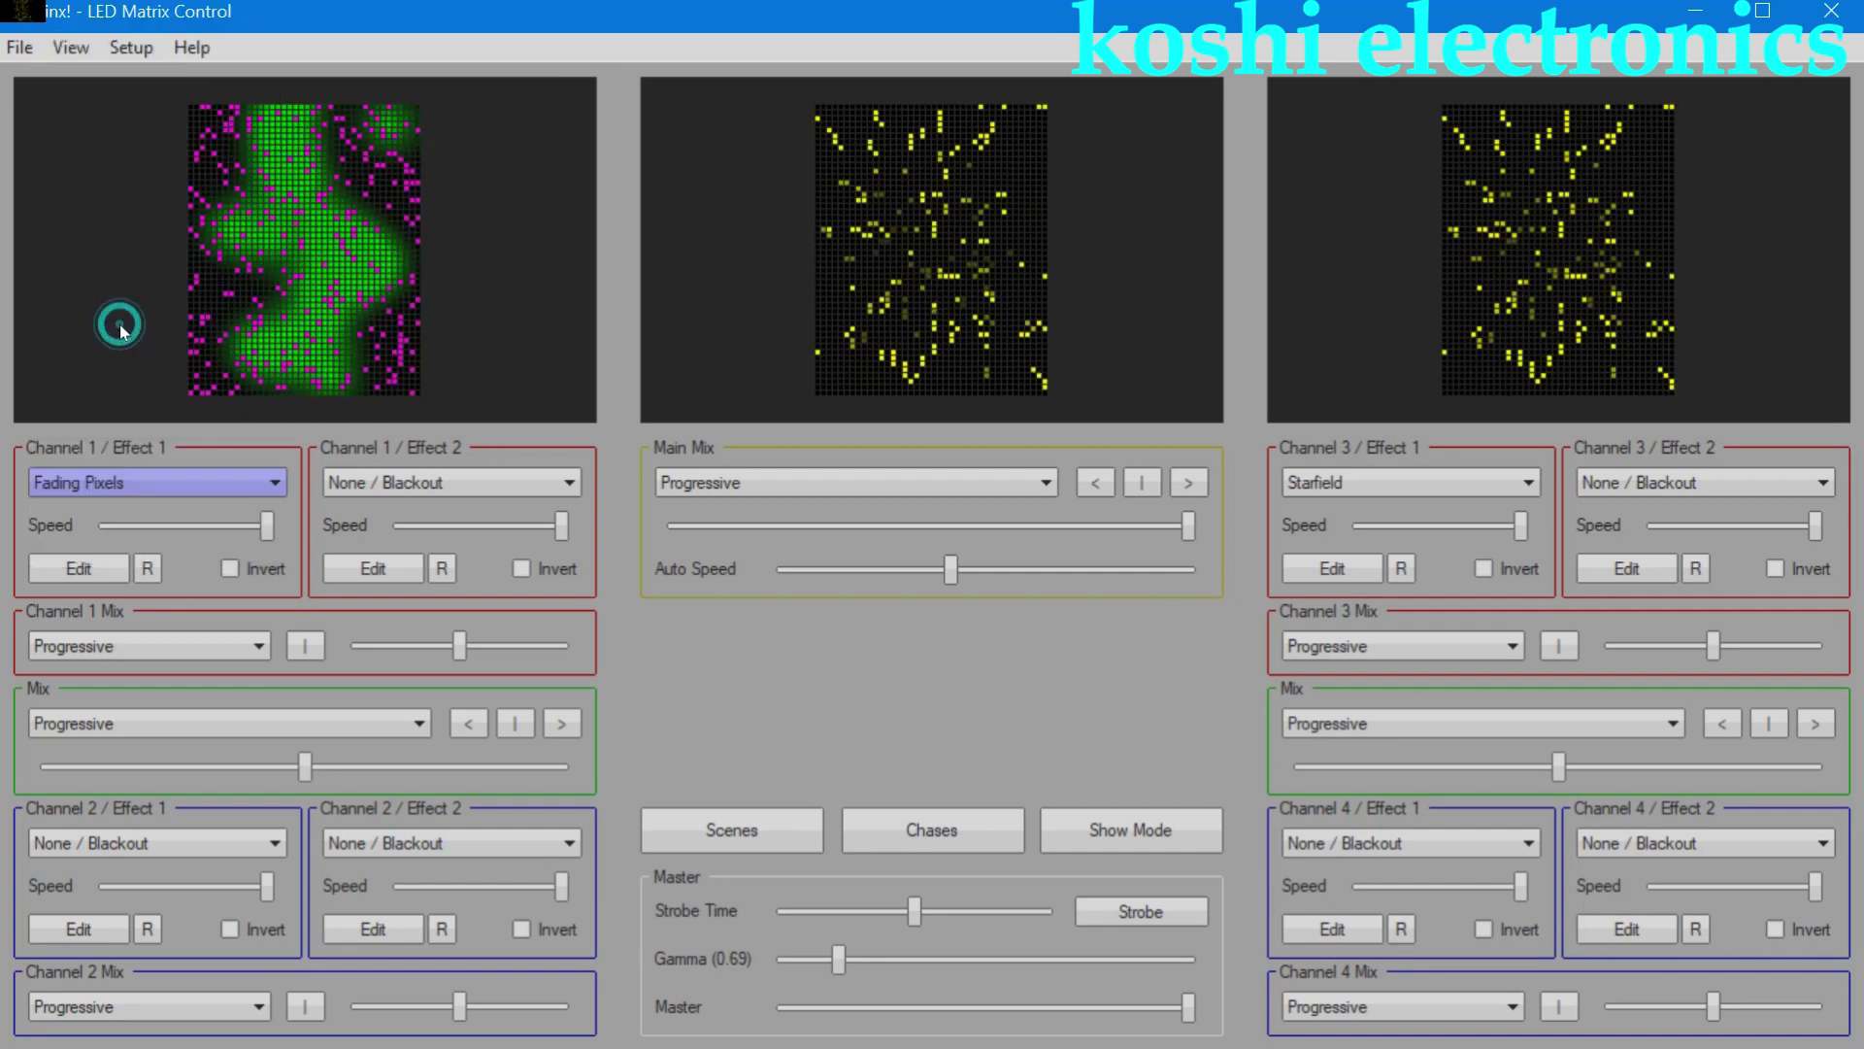
- Fade the Main Mix back to the Channel 1/2 side and set Channel 3 Effect 1 to Strobe
click(1072, 487)
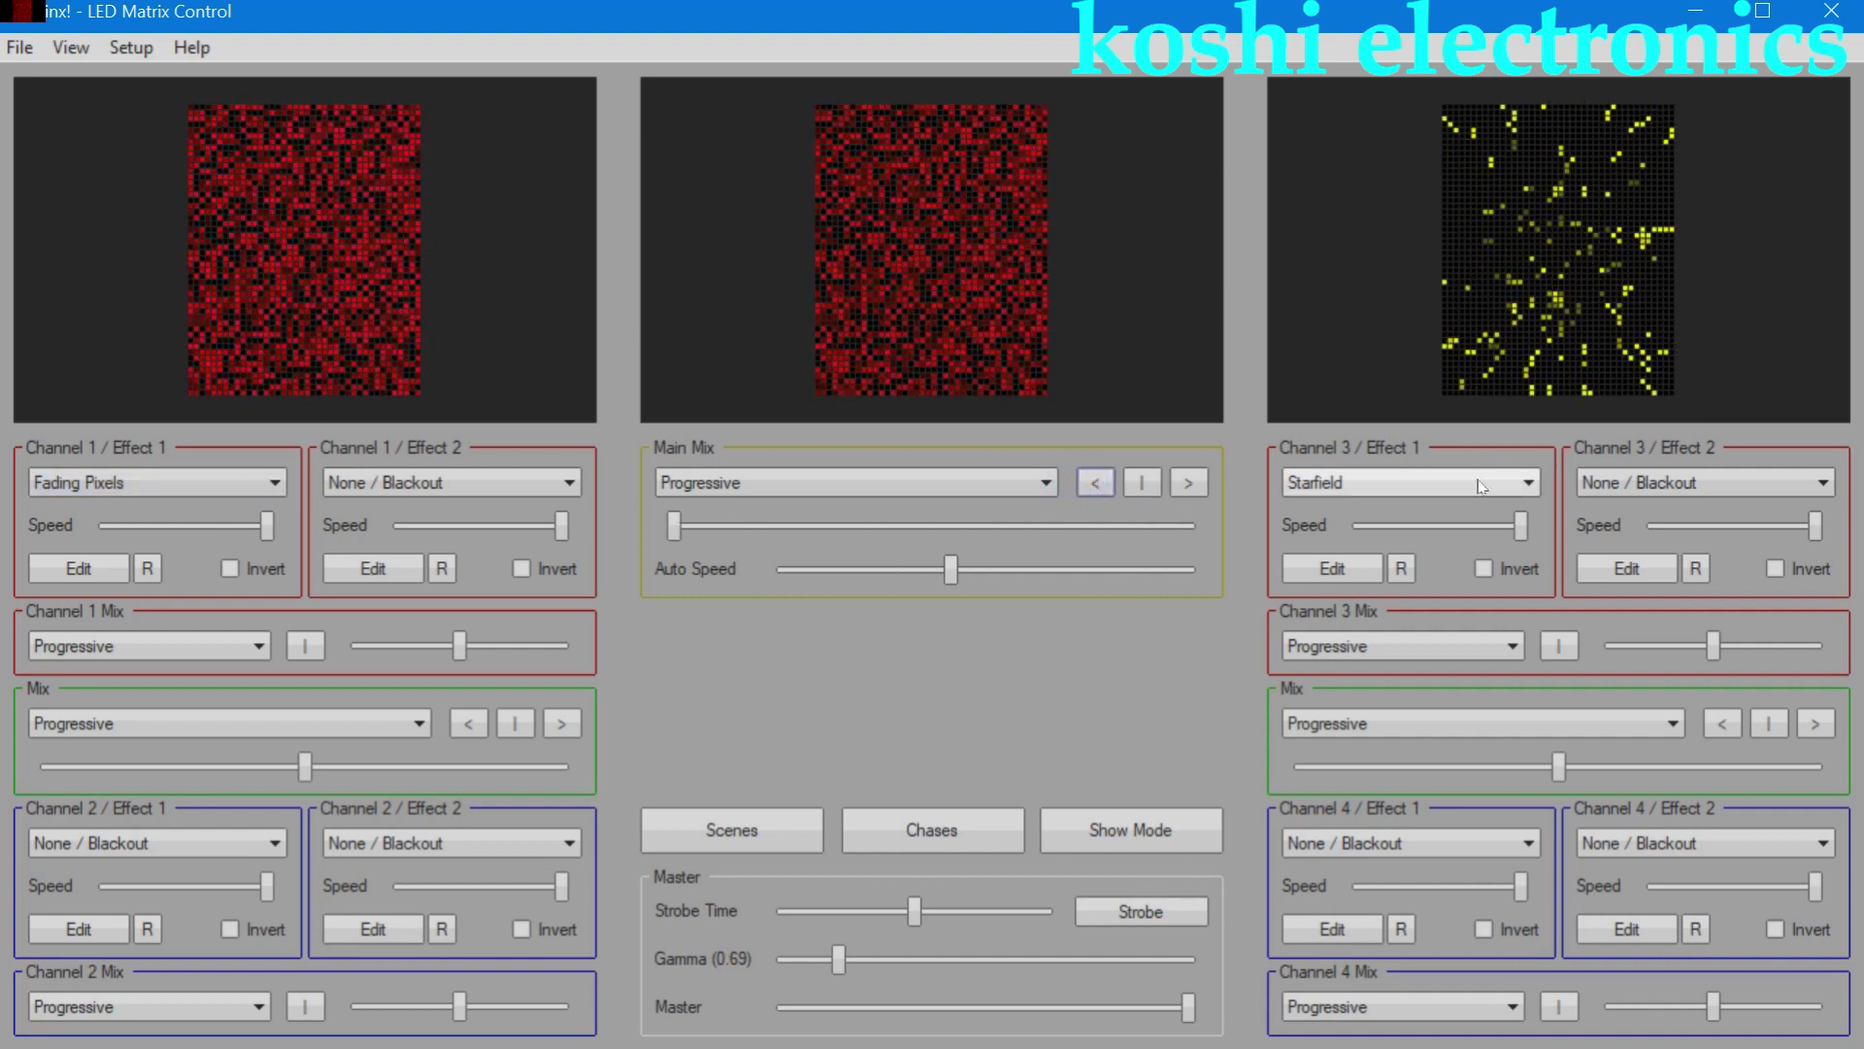
click(1526, 483)
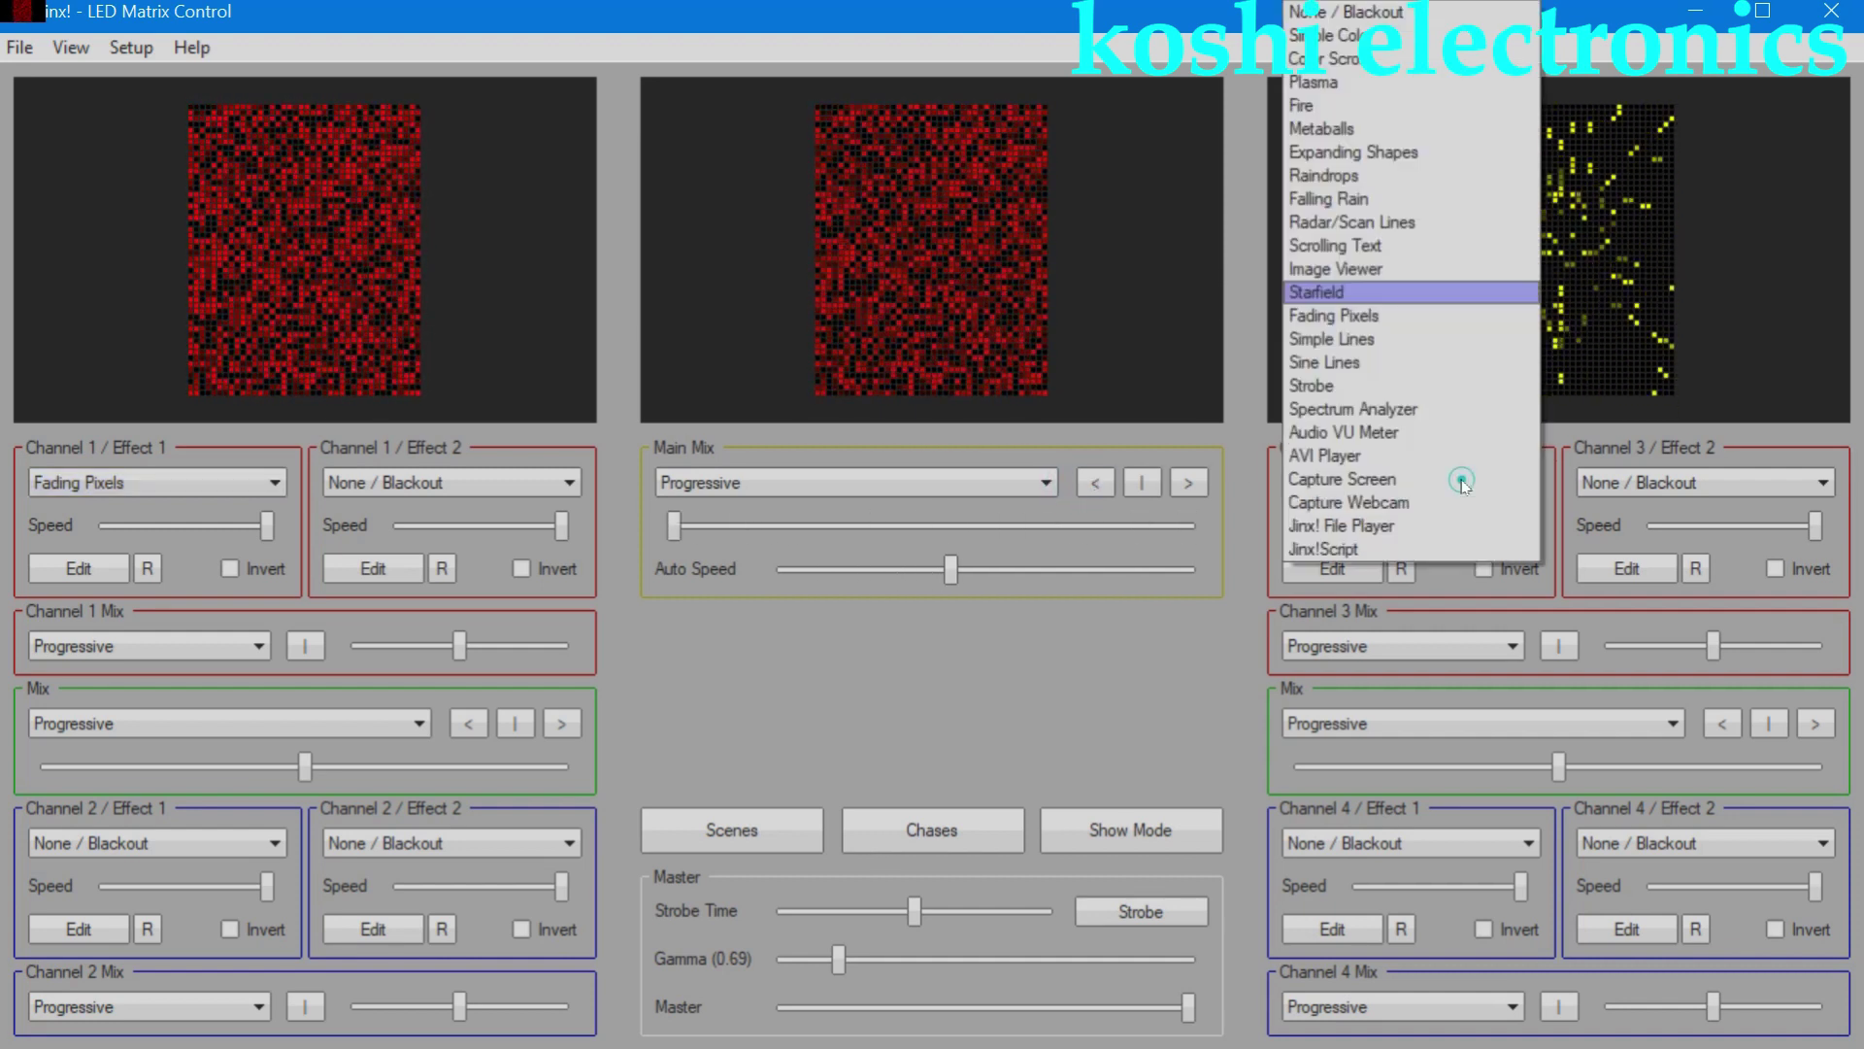
click(1340, 386)
- Fade the Main Mix to the Strobe side, set Channel 1 Effect 1 to Falling Rain and fade back to Channel 1/2
click(1189, 488)
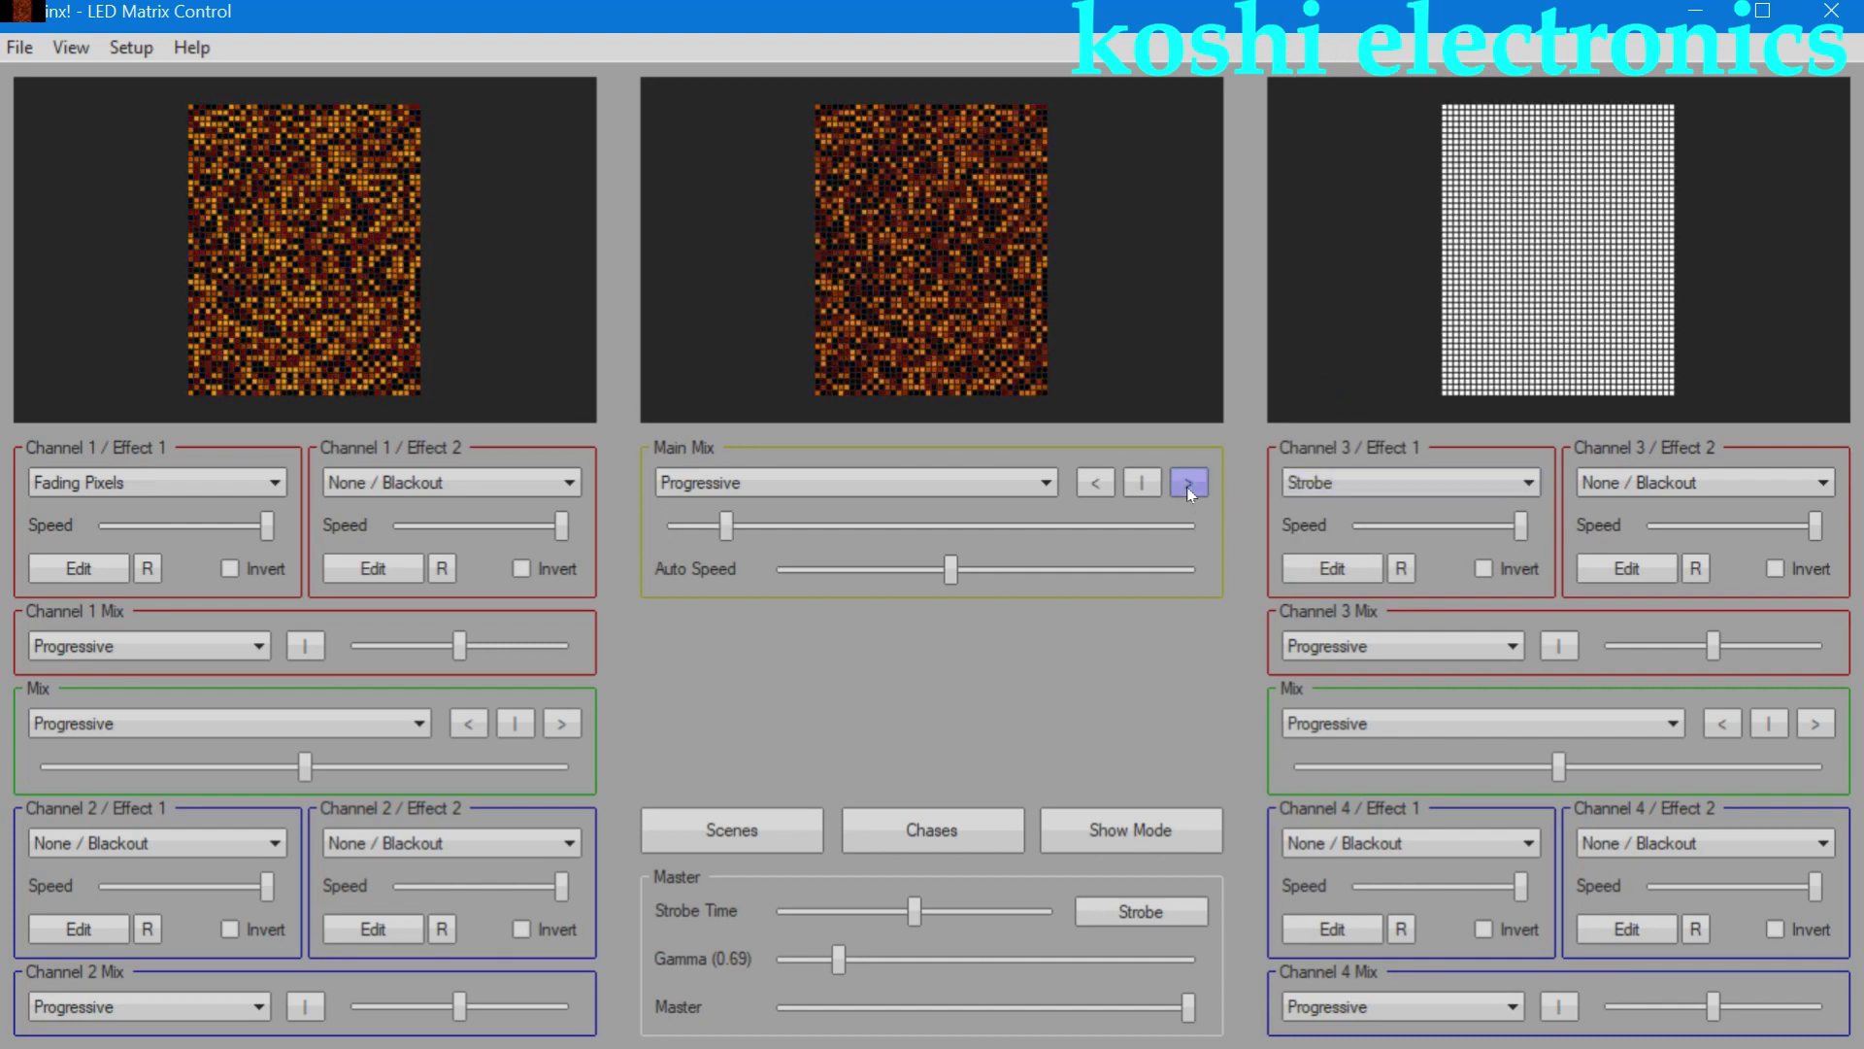
click(262, 482)
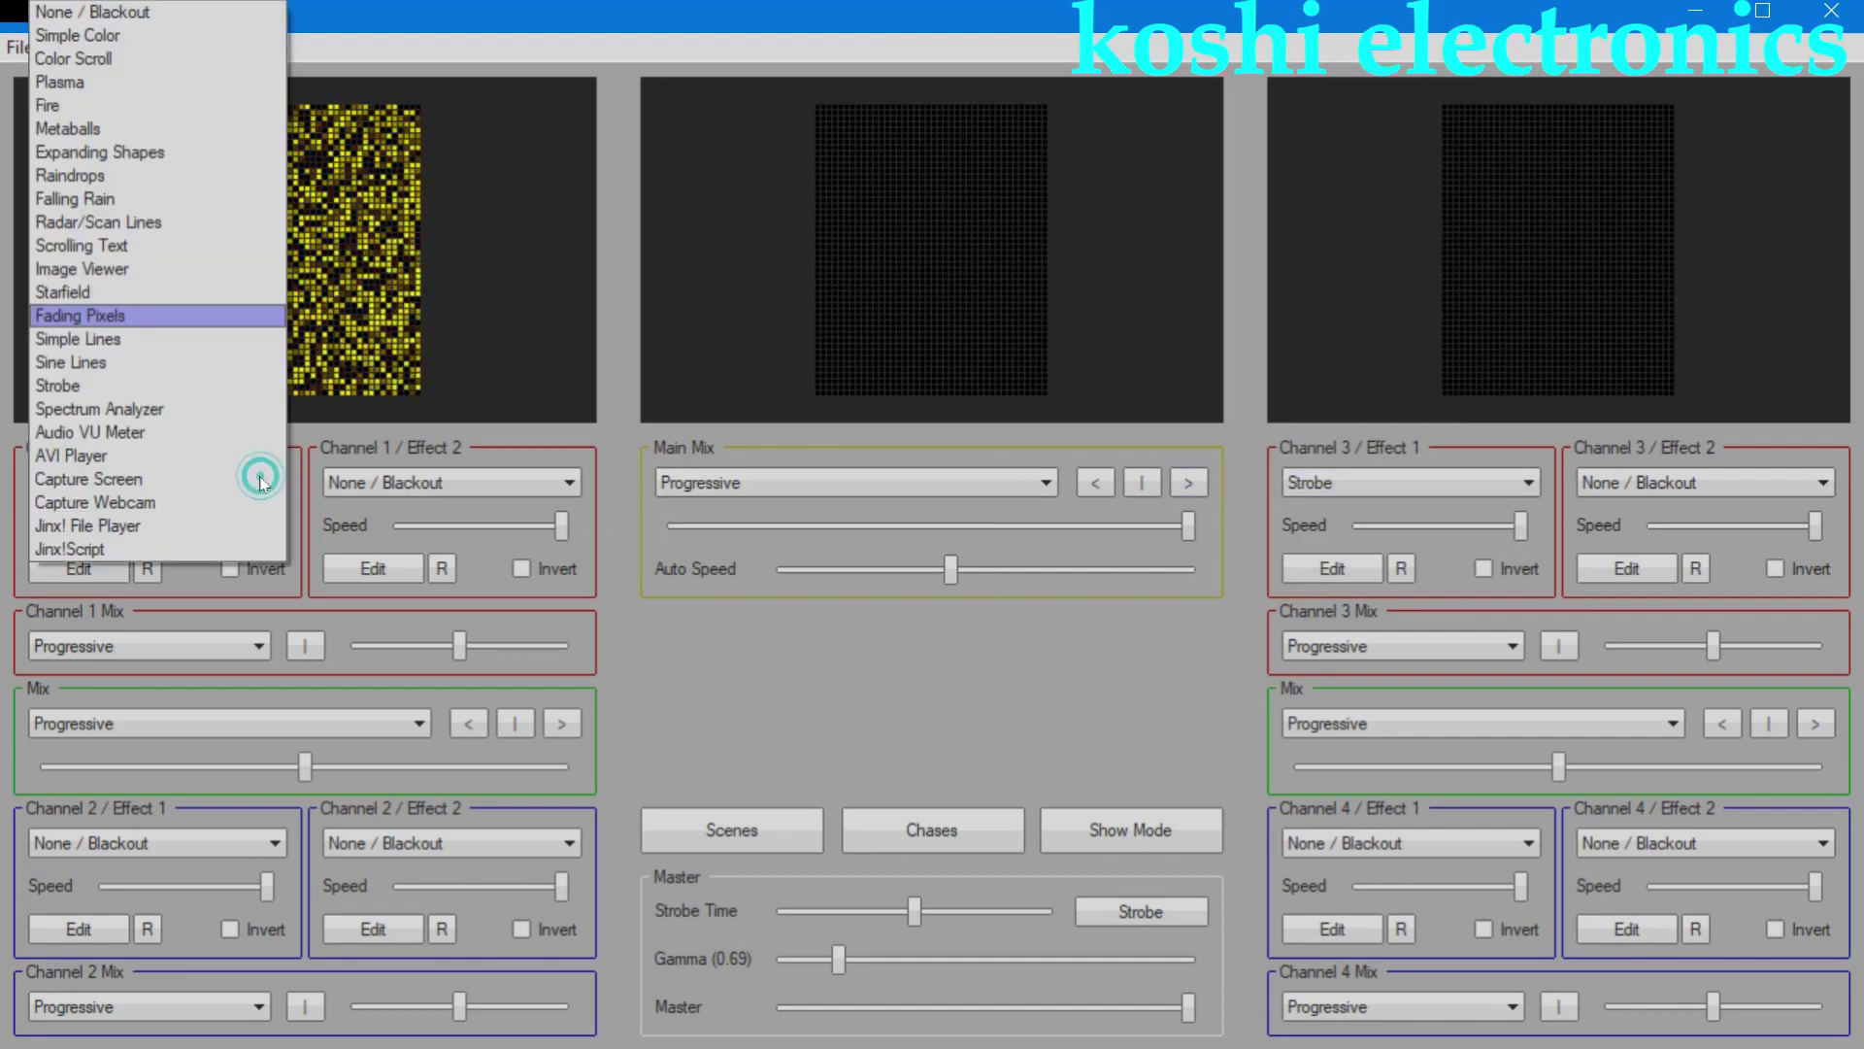
click(177, 190)
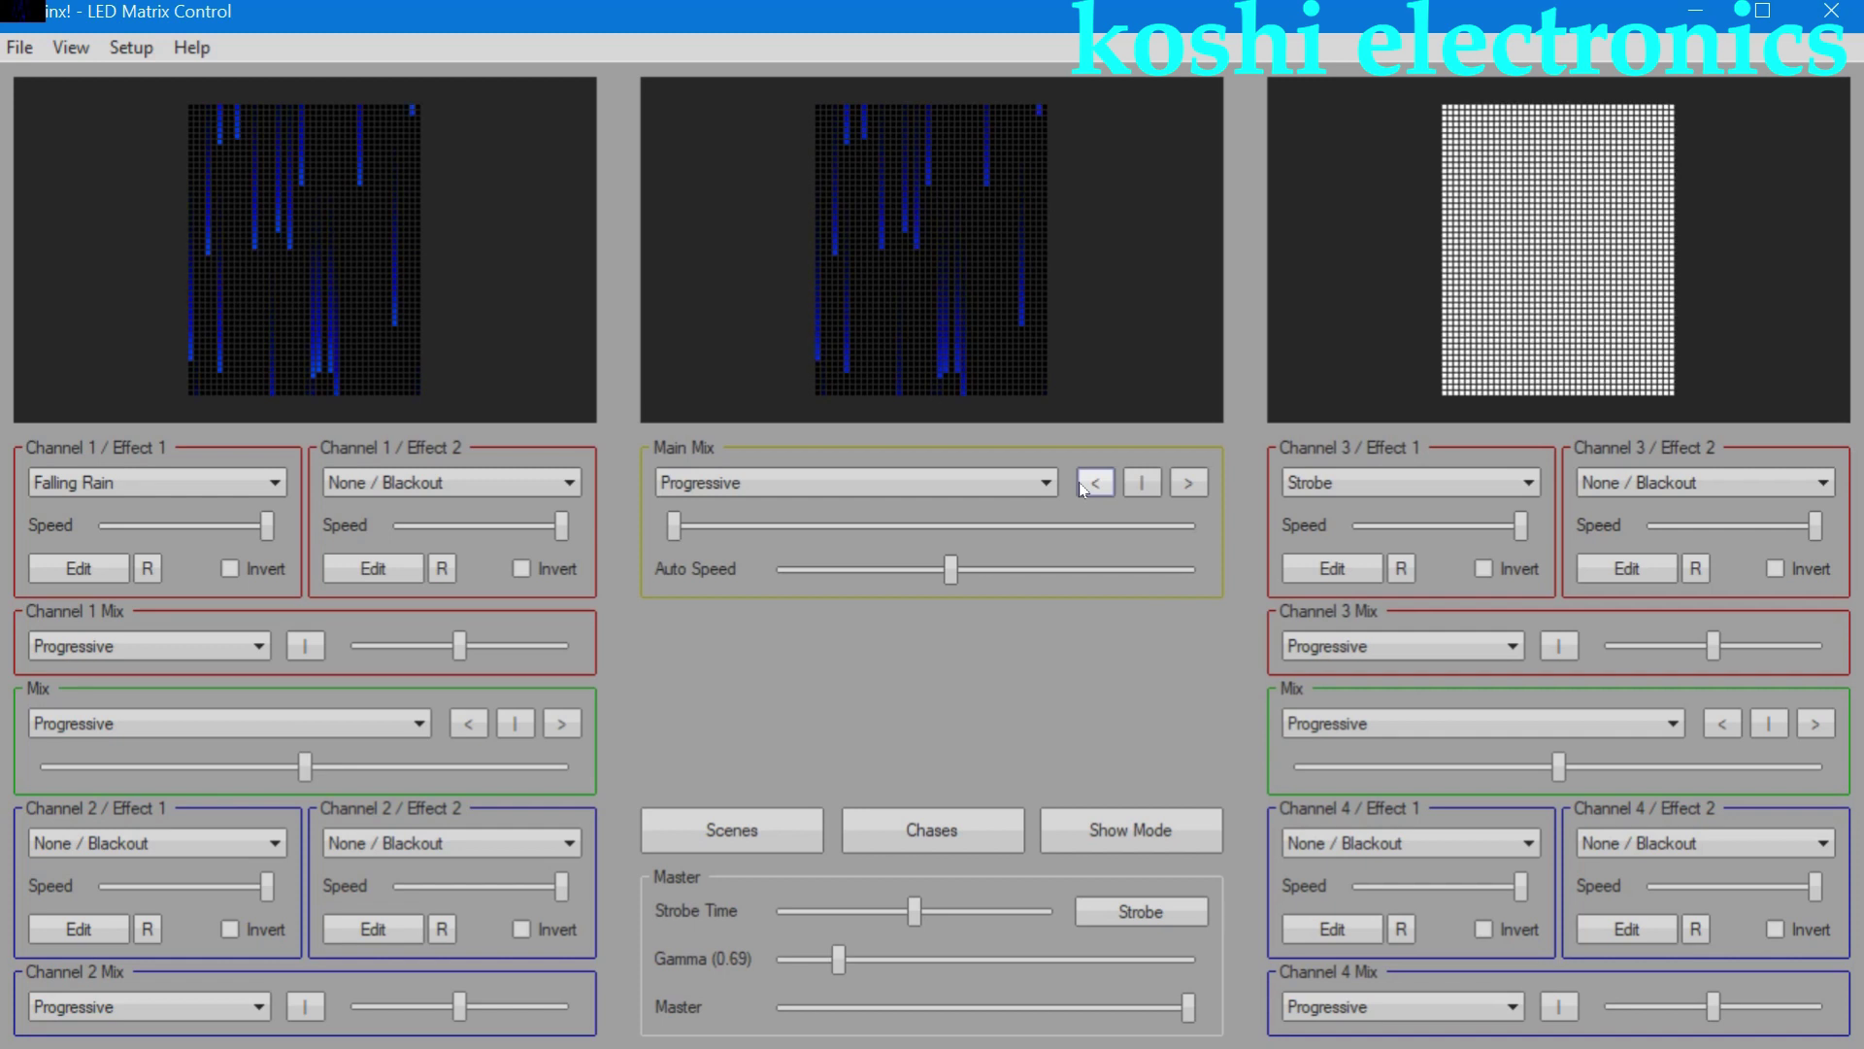
- Stop the output recording and minimize the Jinx! window to reveal the desktop
click(143, 48)
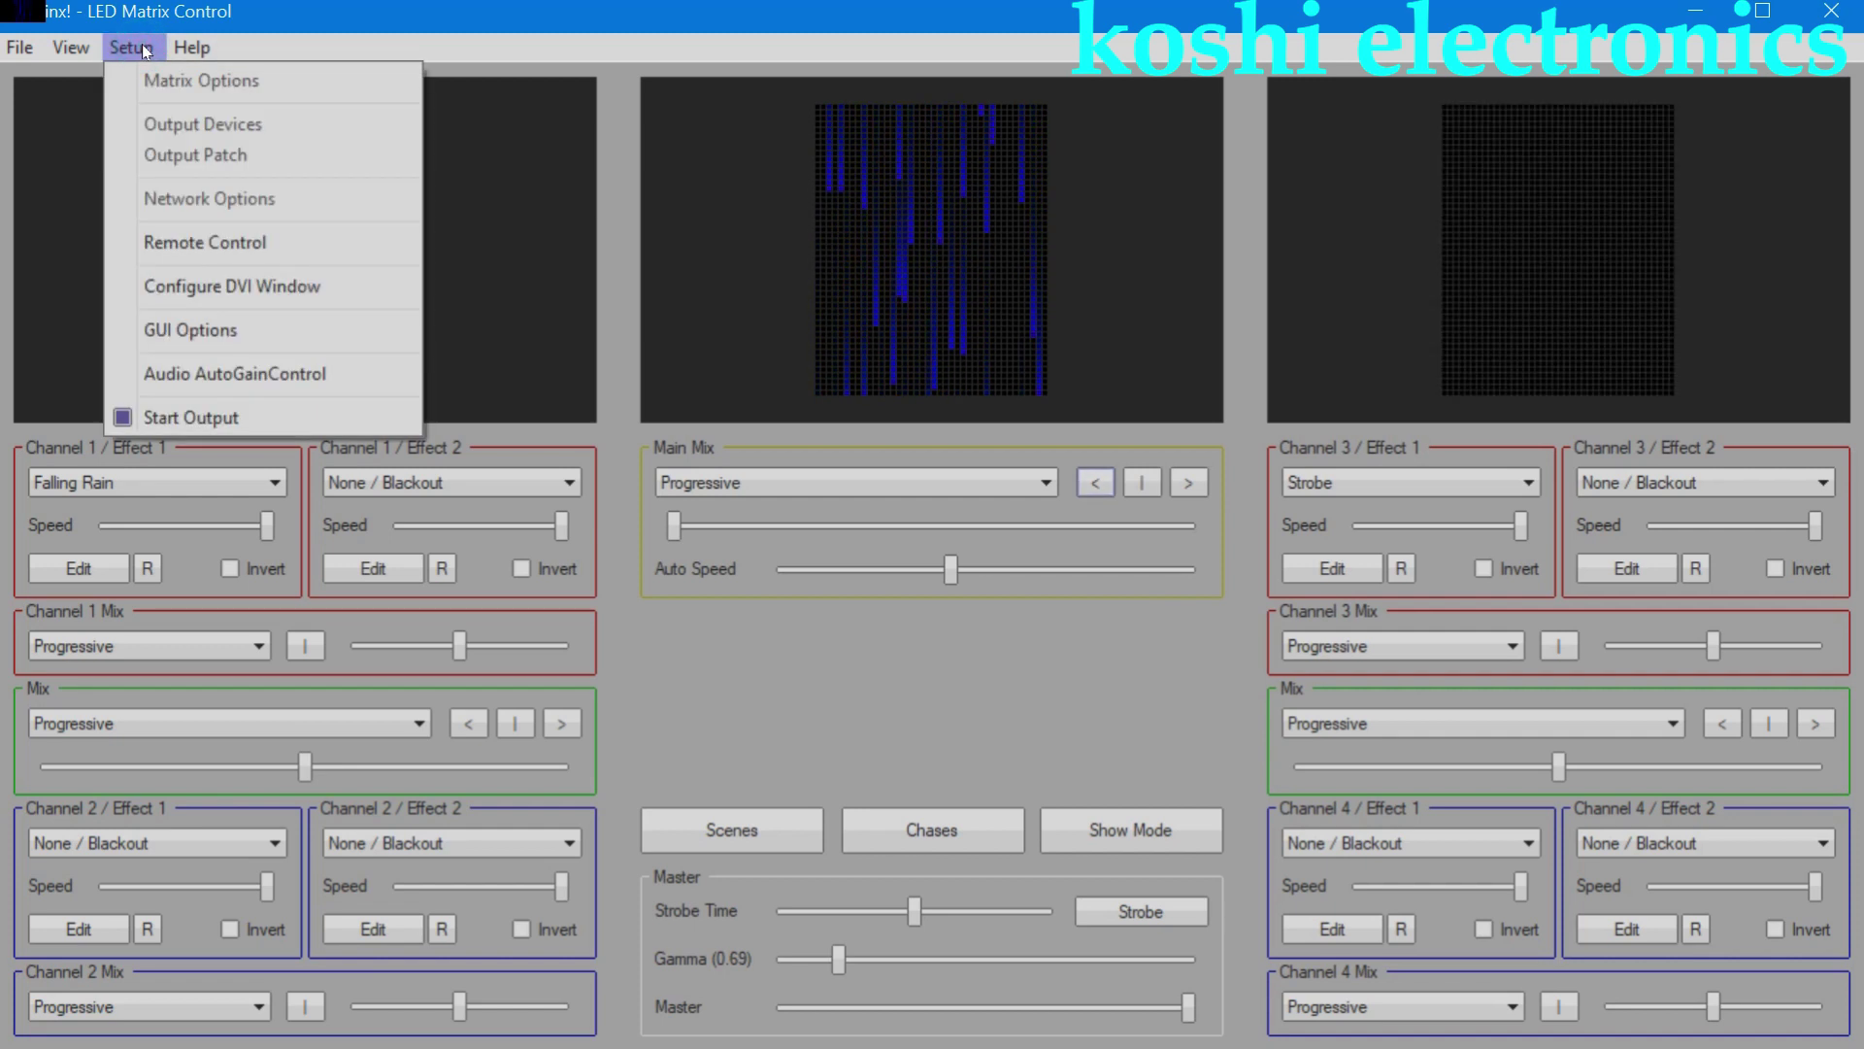
click(123, 417)
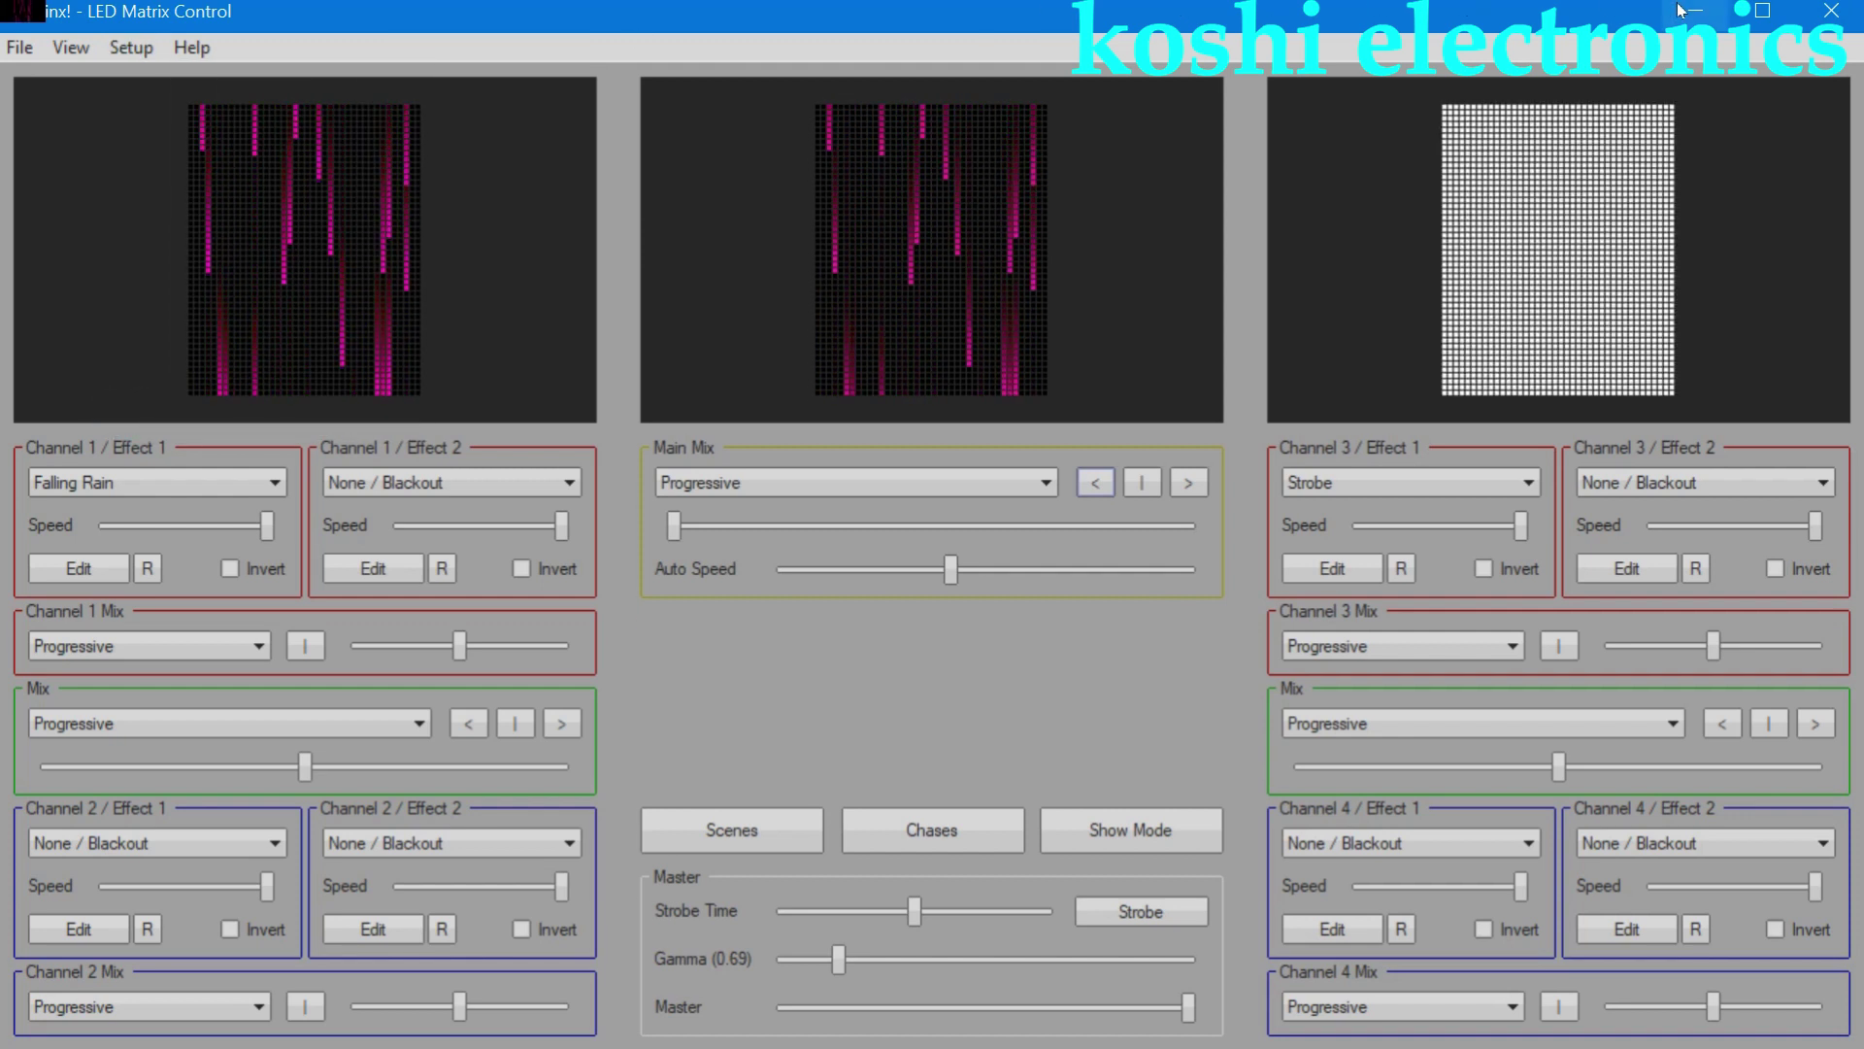
click(1791, 12)
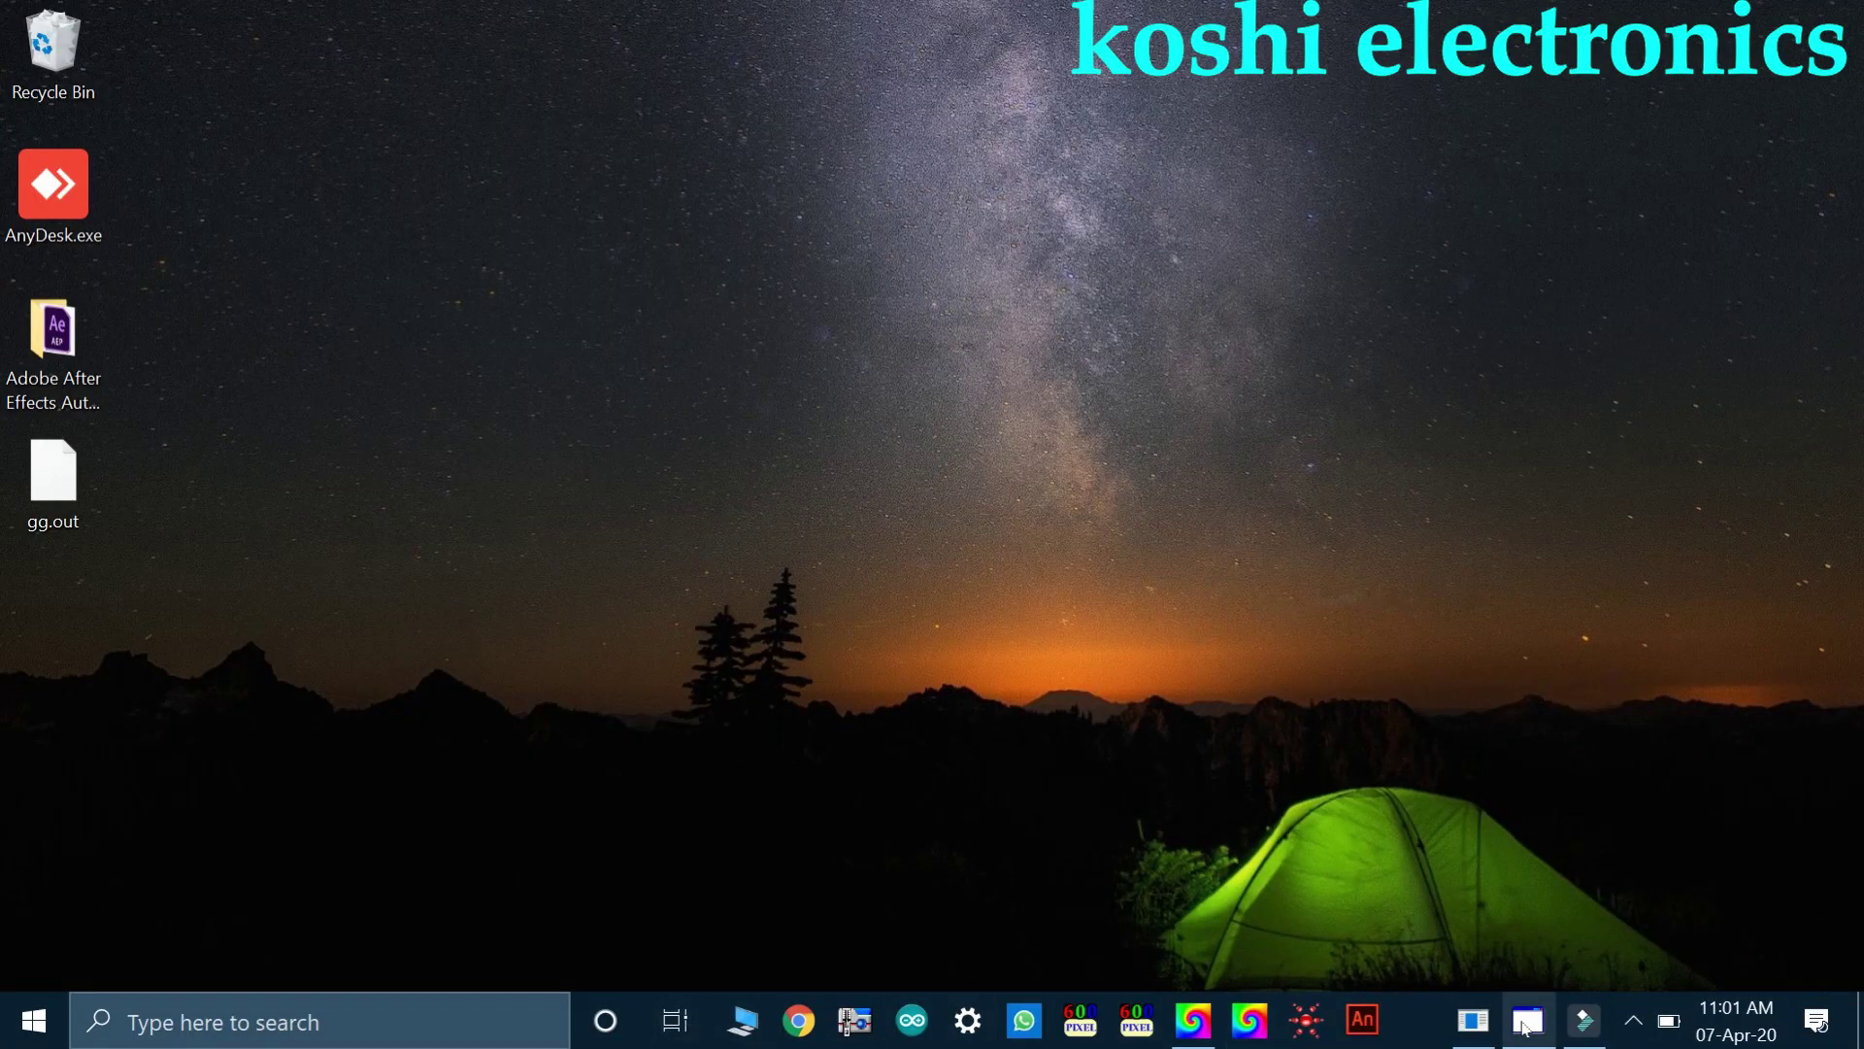
- Switch to the running pixel layout program and open its video loading window
mouse_move(1524, 1027)
click(1554, 922)
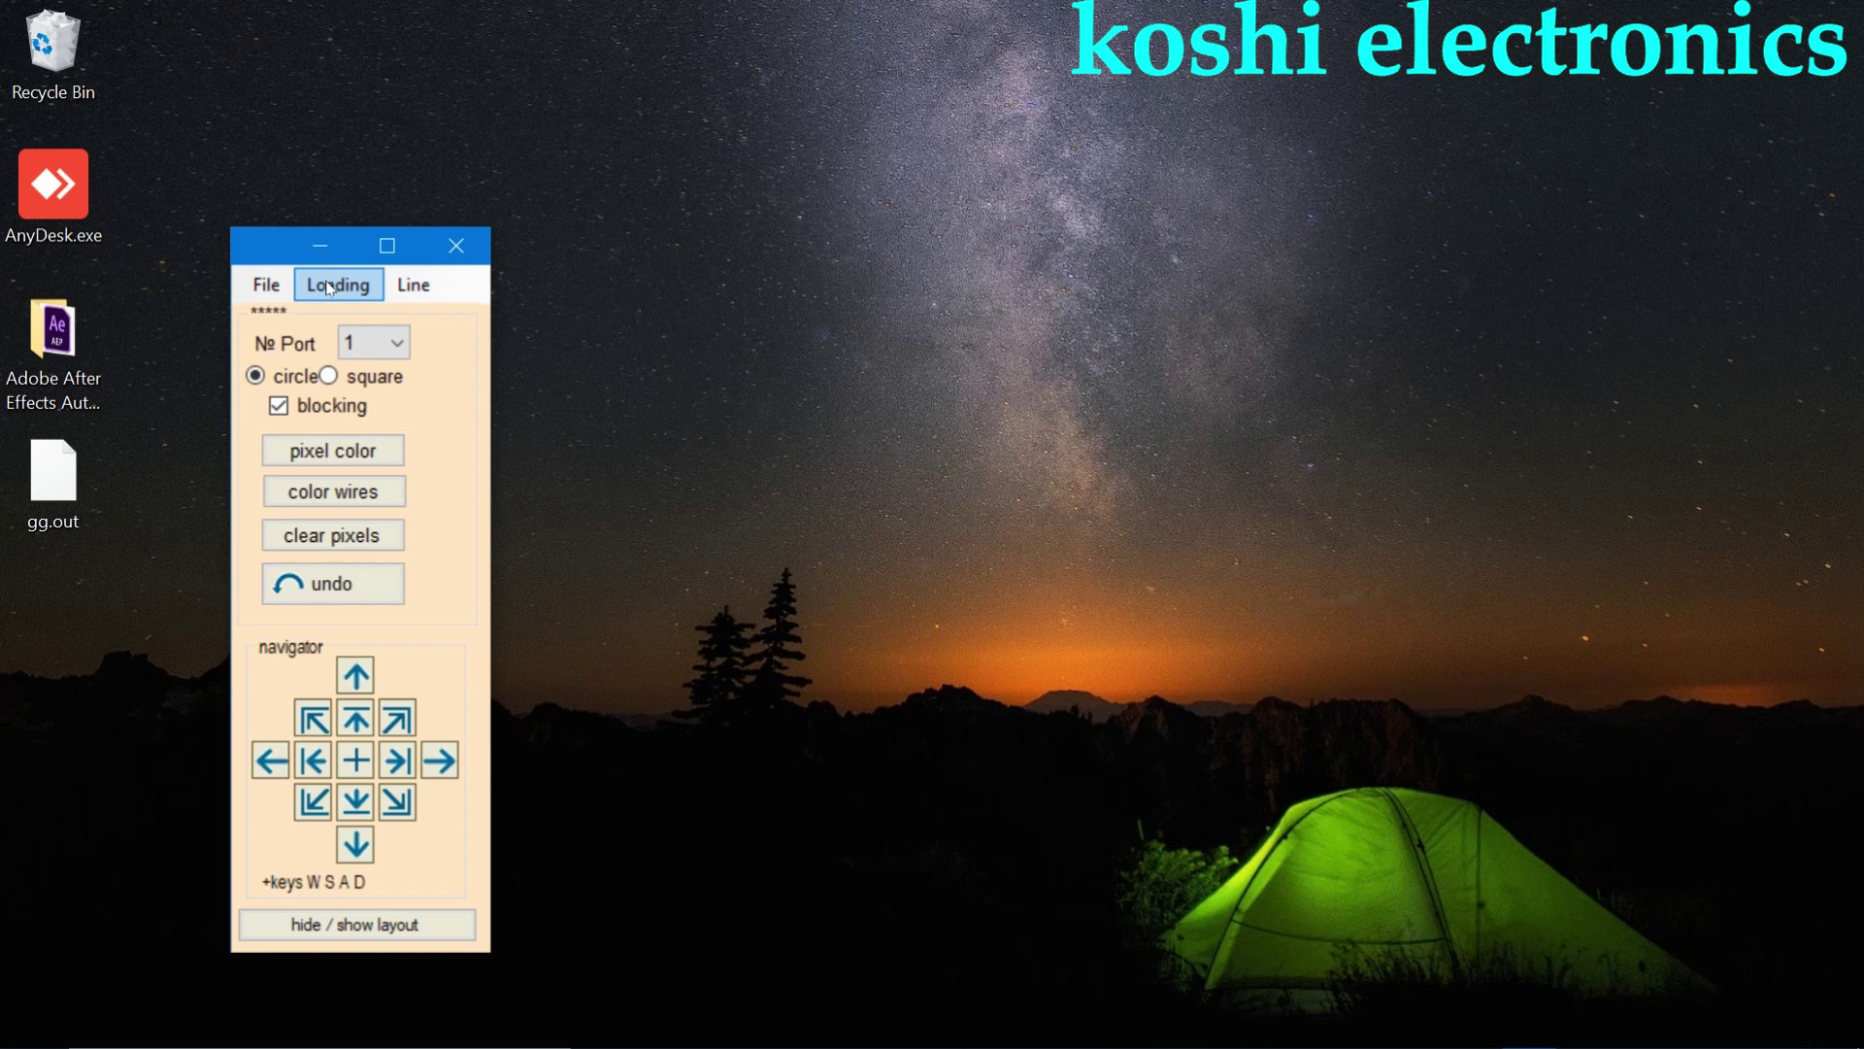
click(330, 288)
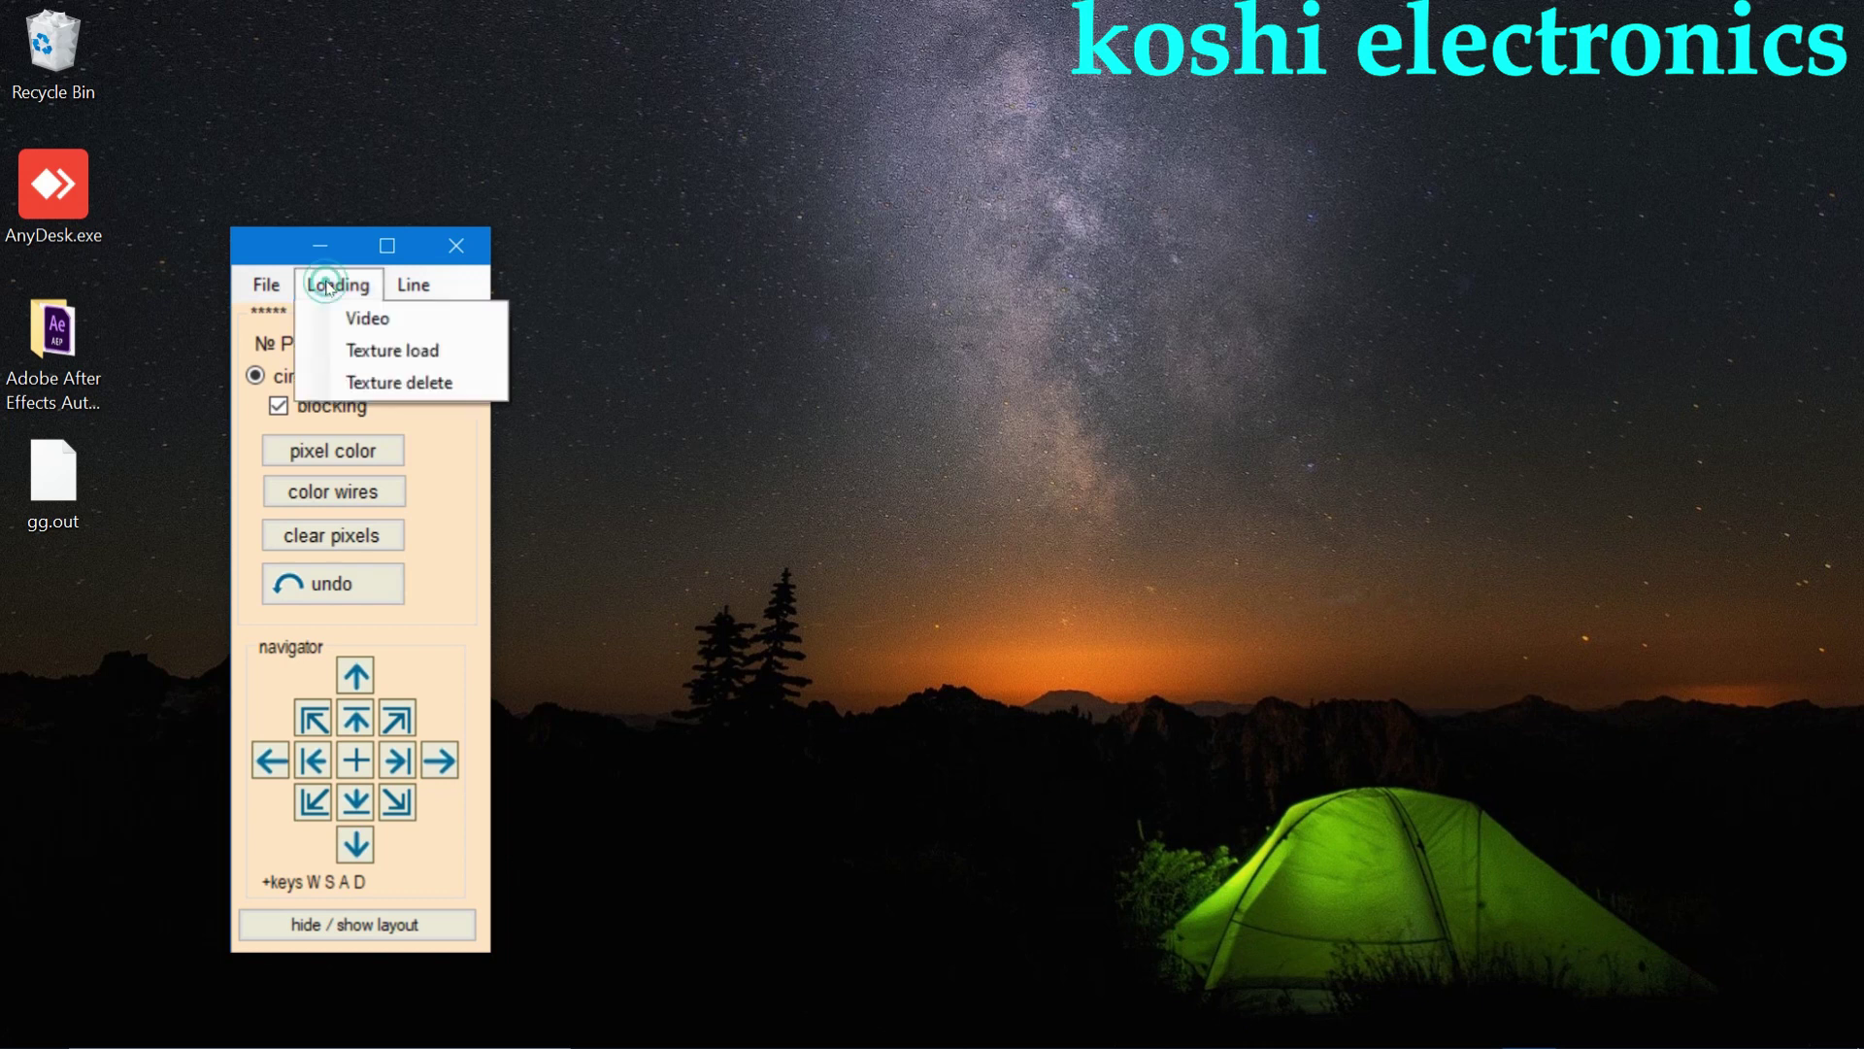
click(345, 317)
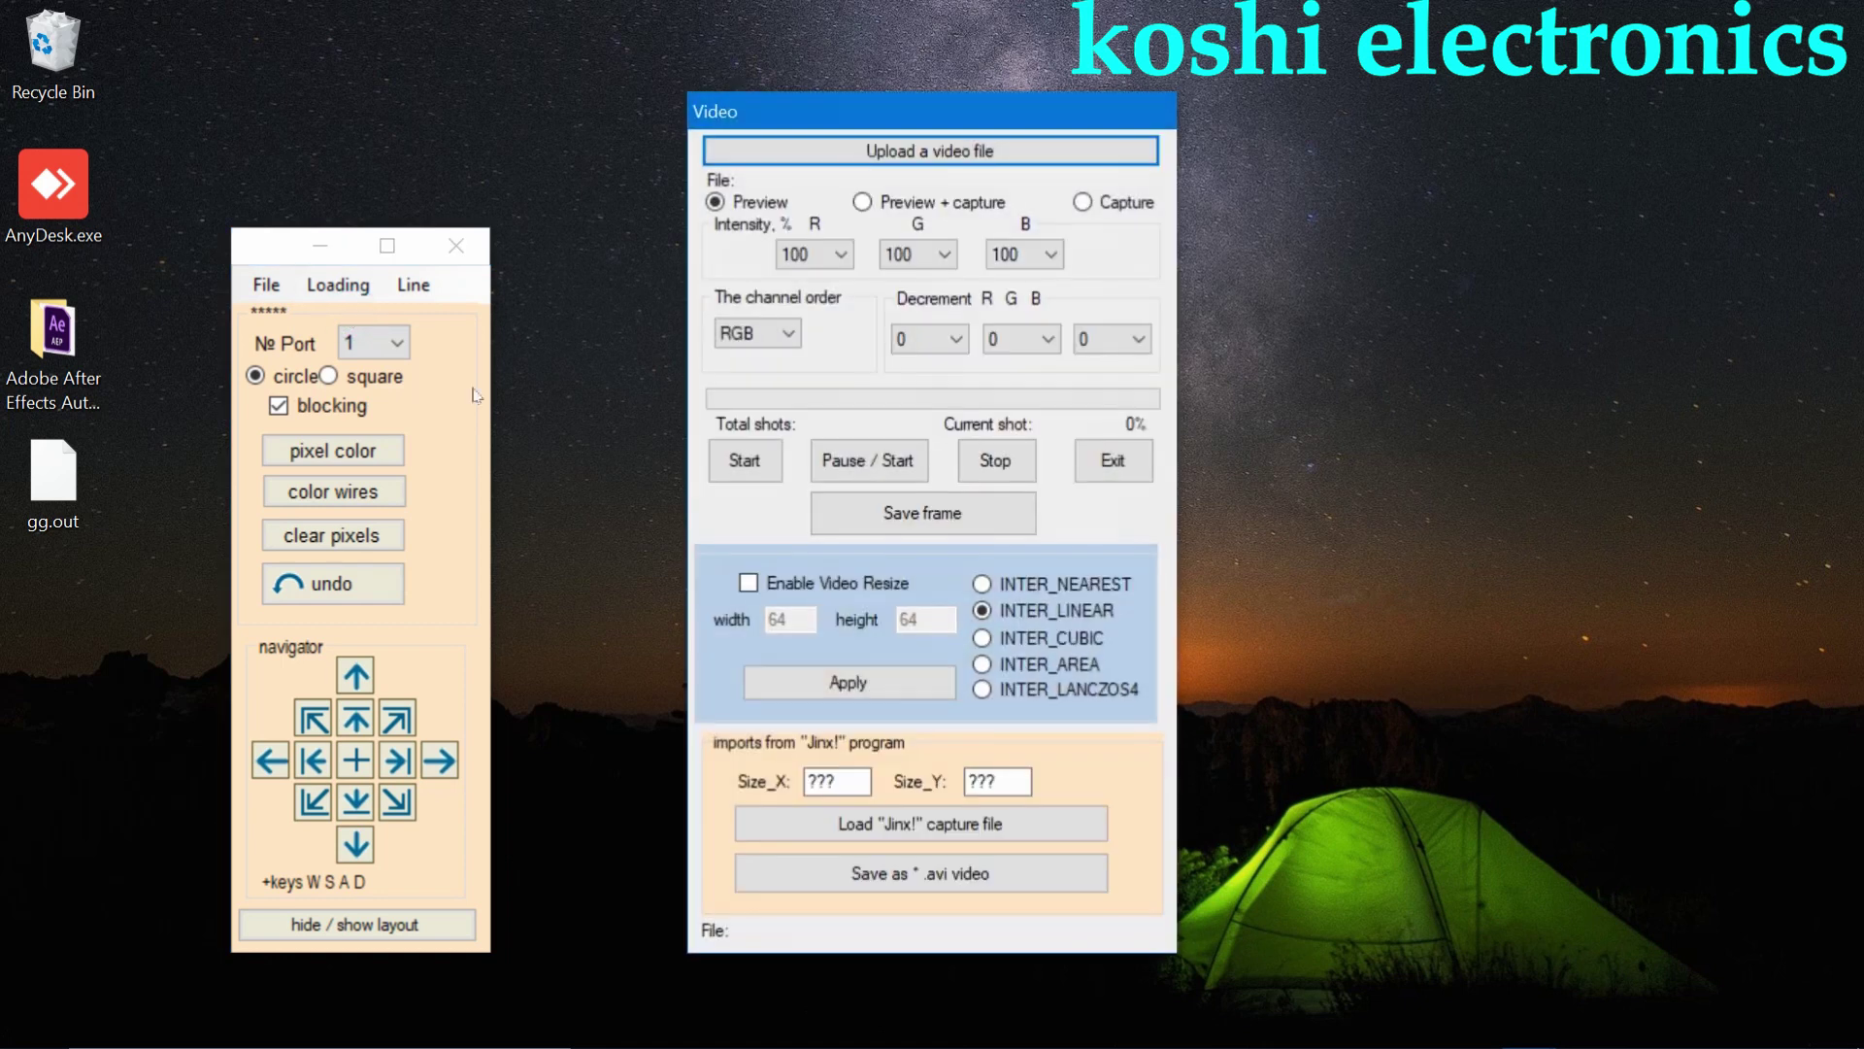
- Set the Jinx! import size to 40 by 50 and load the capture file gg.out from the Desktop
click(847, 788)
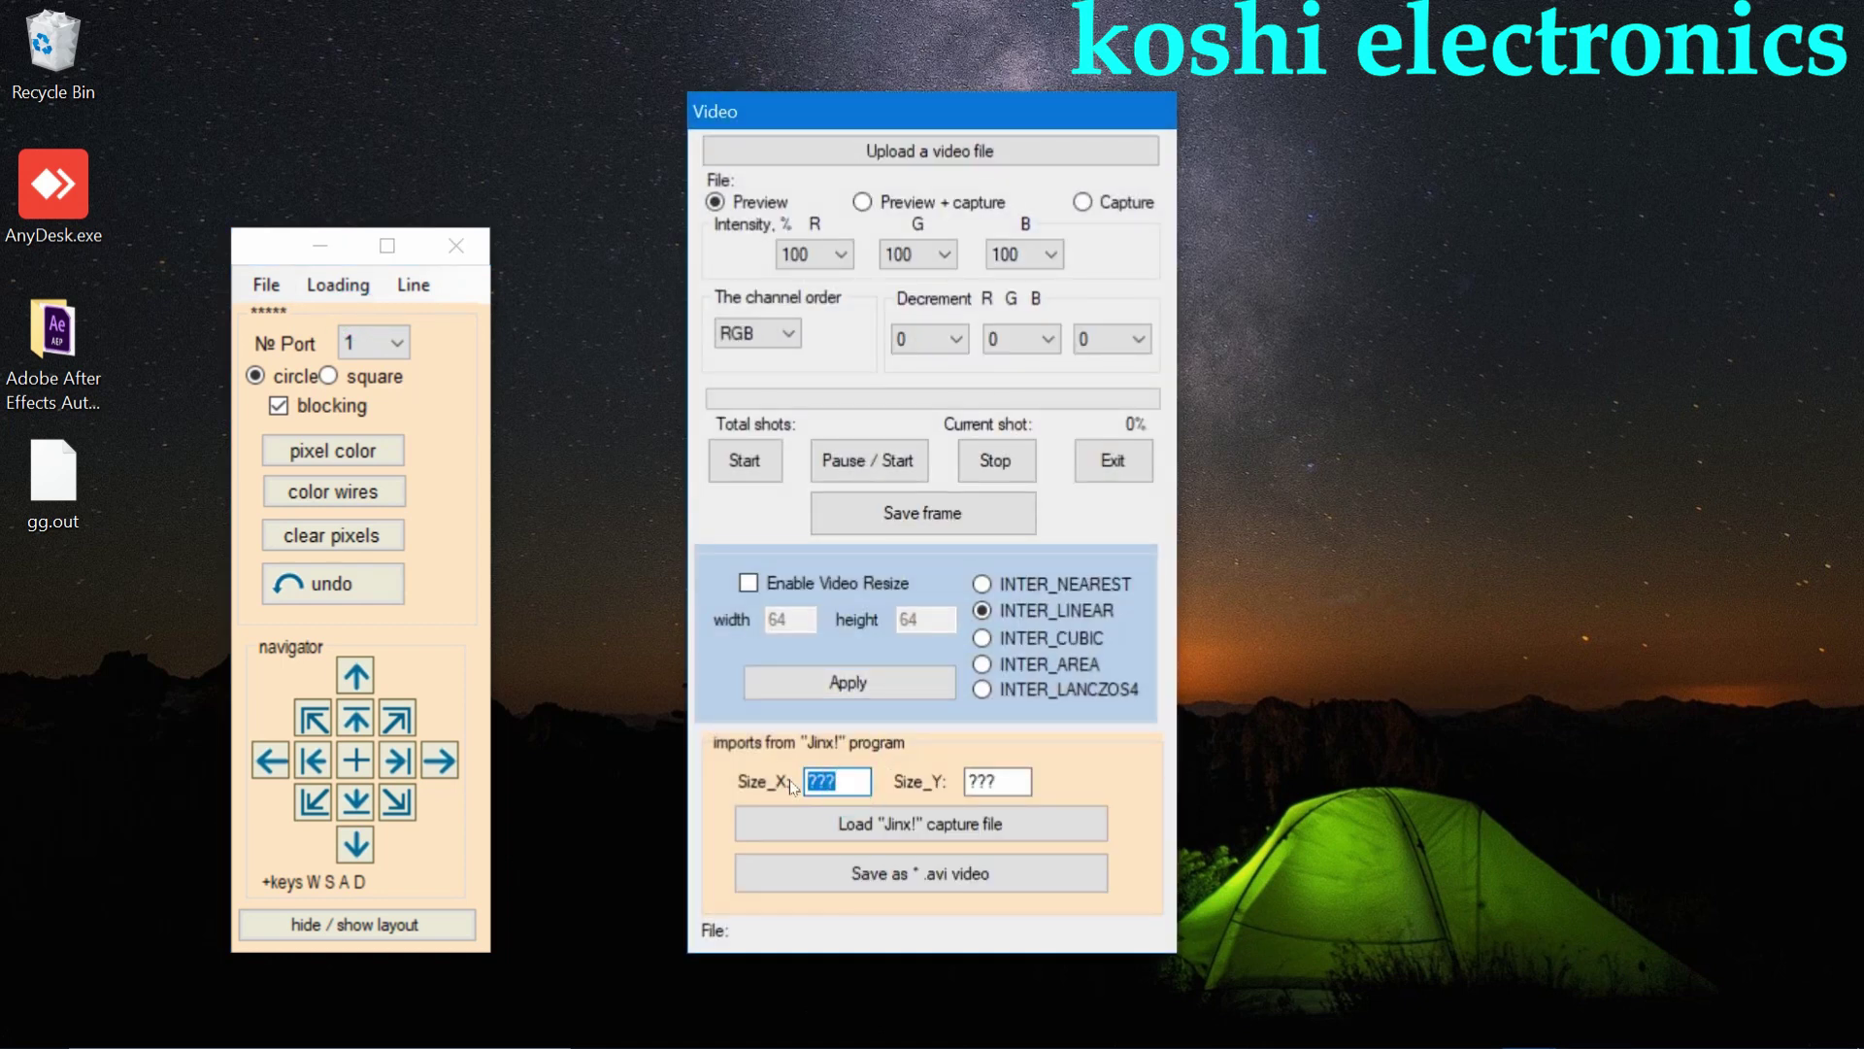
text(40)
click(995, 823)
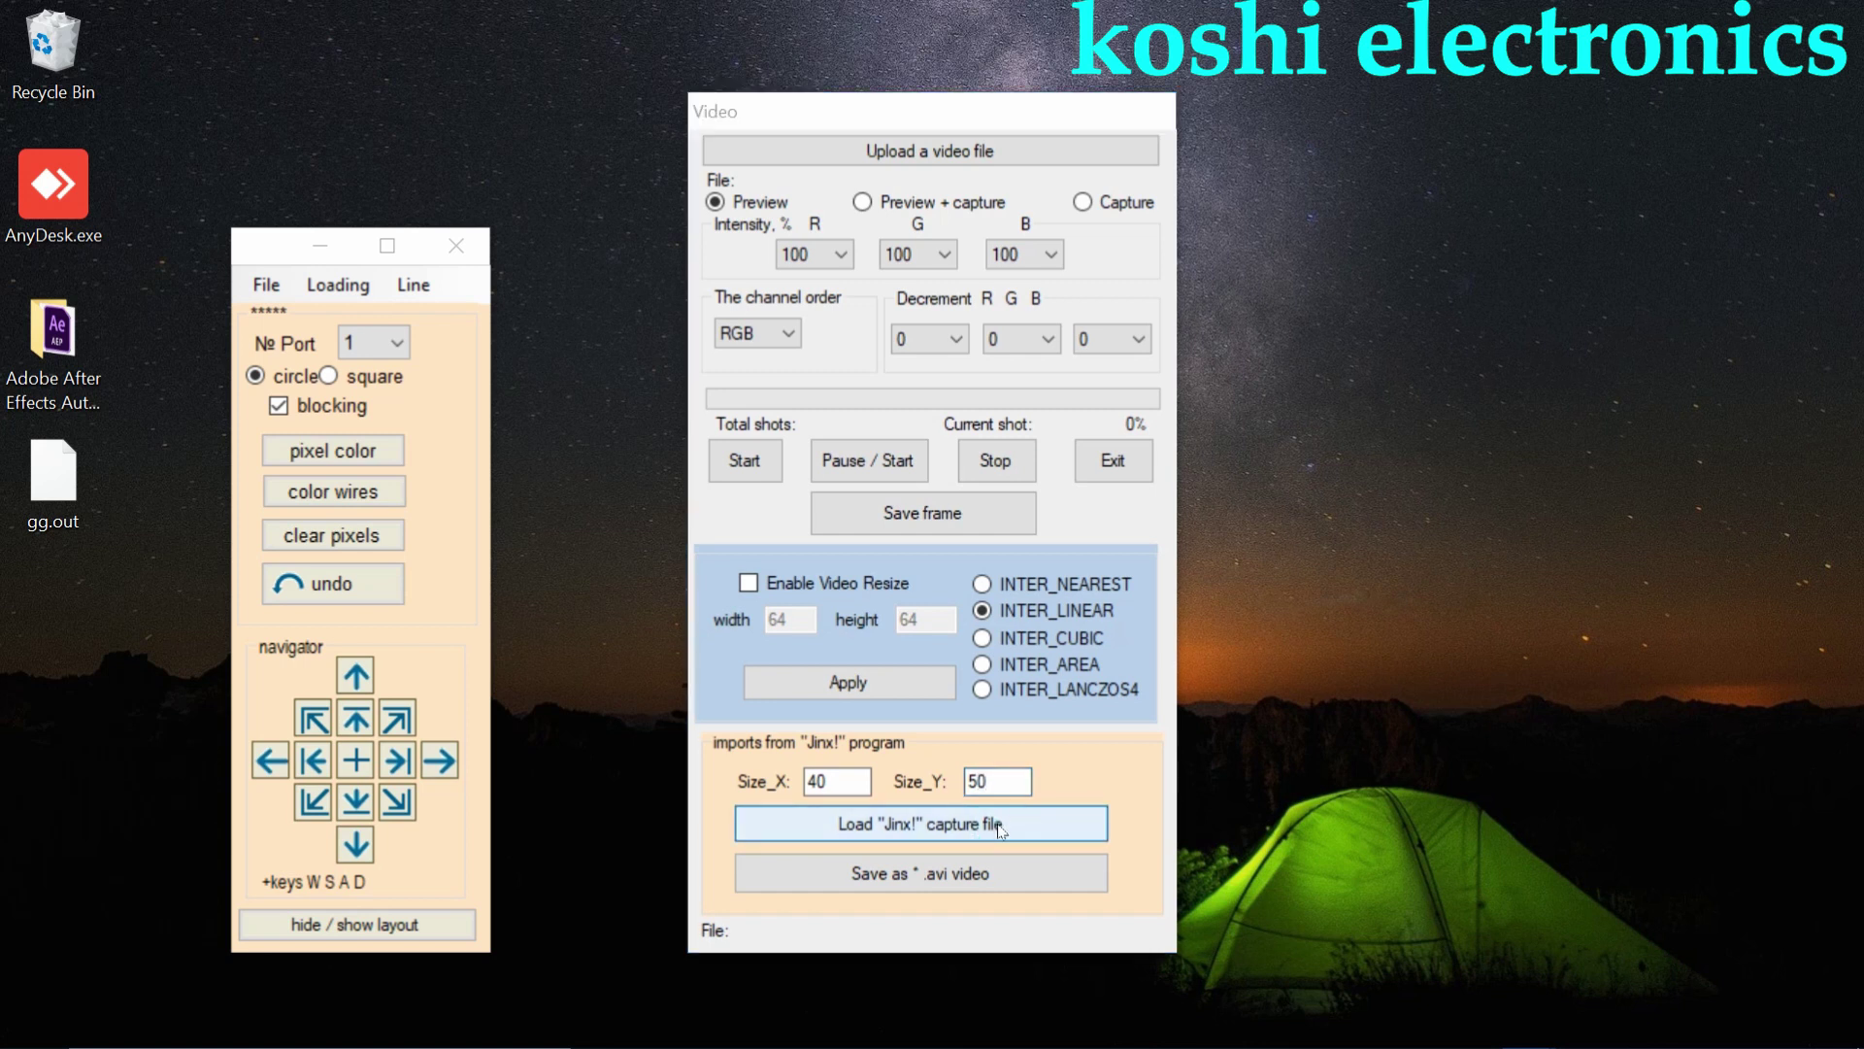
double_click(1015, 404)
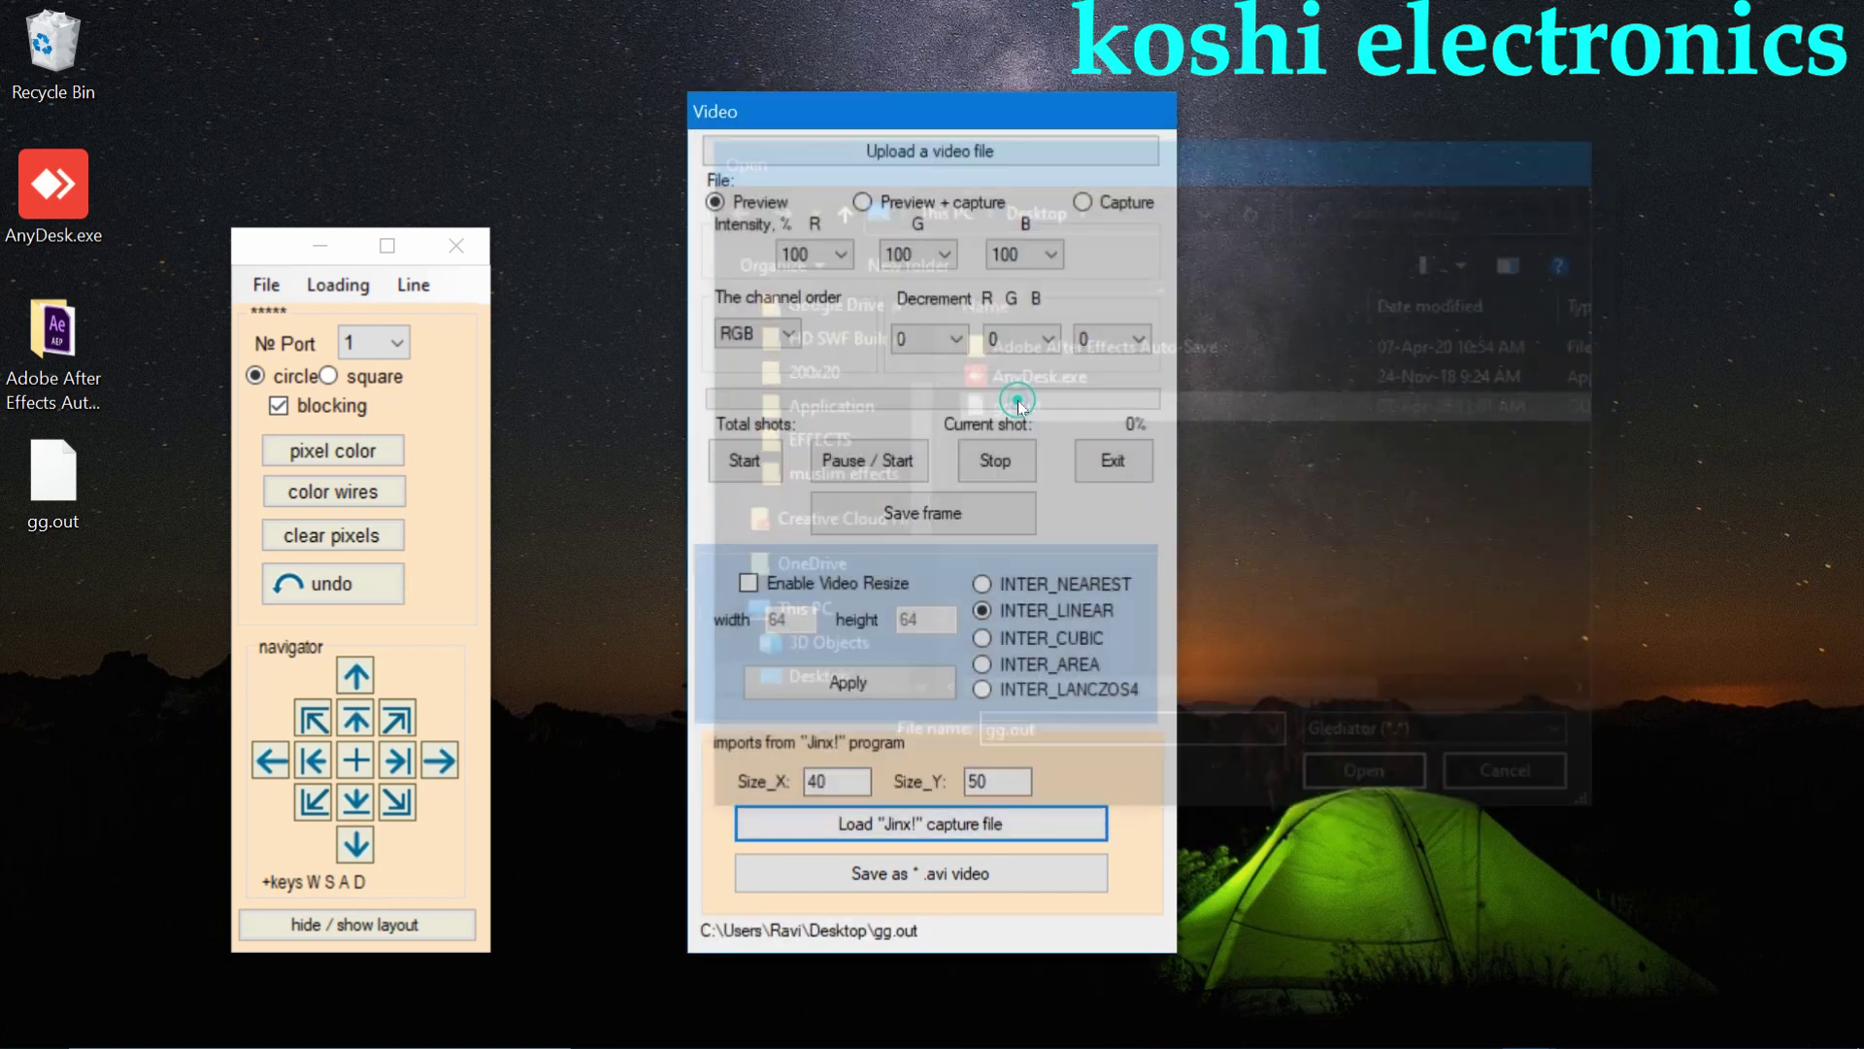
- Save the loaded capture as the AVI video ff.avi on the Desktop and close the pixel layout program
click(908, 877)
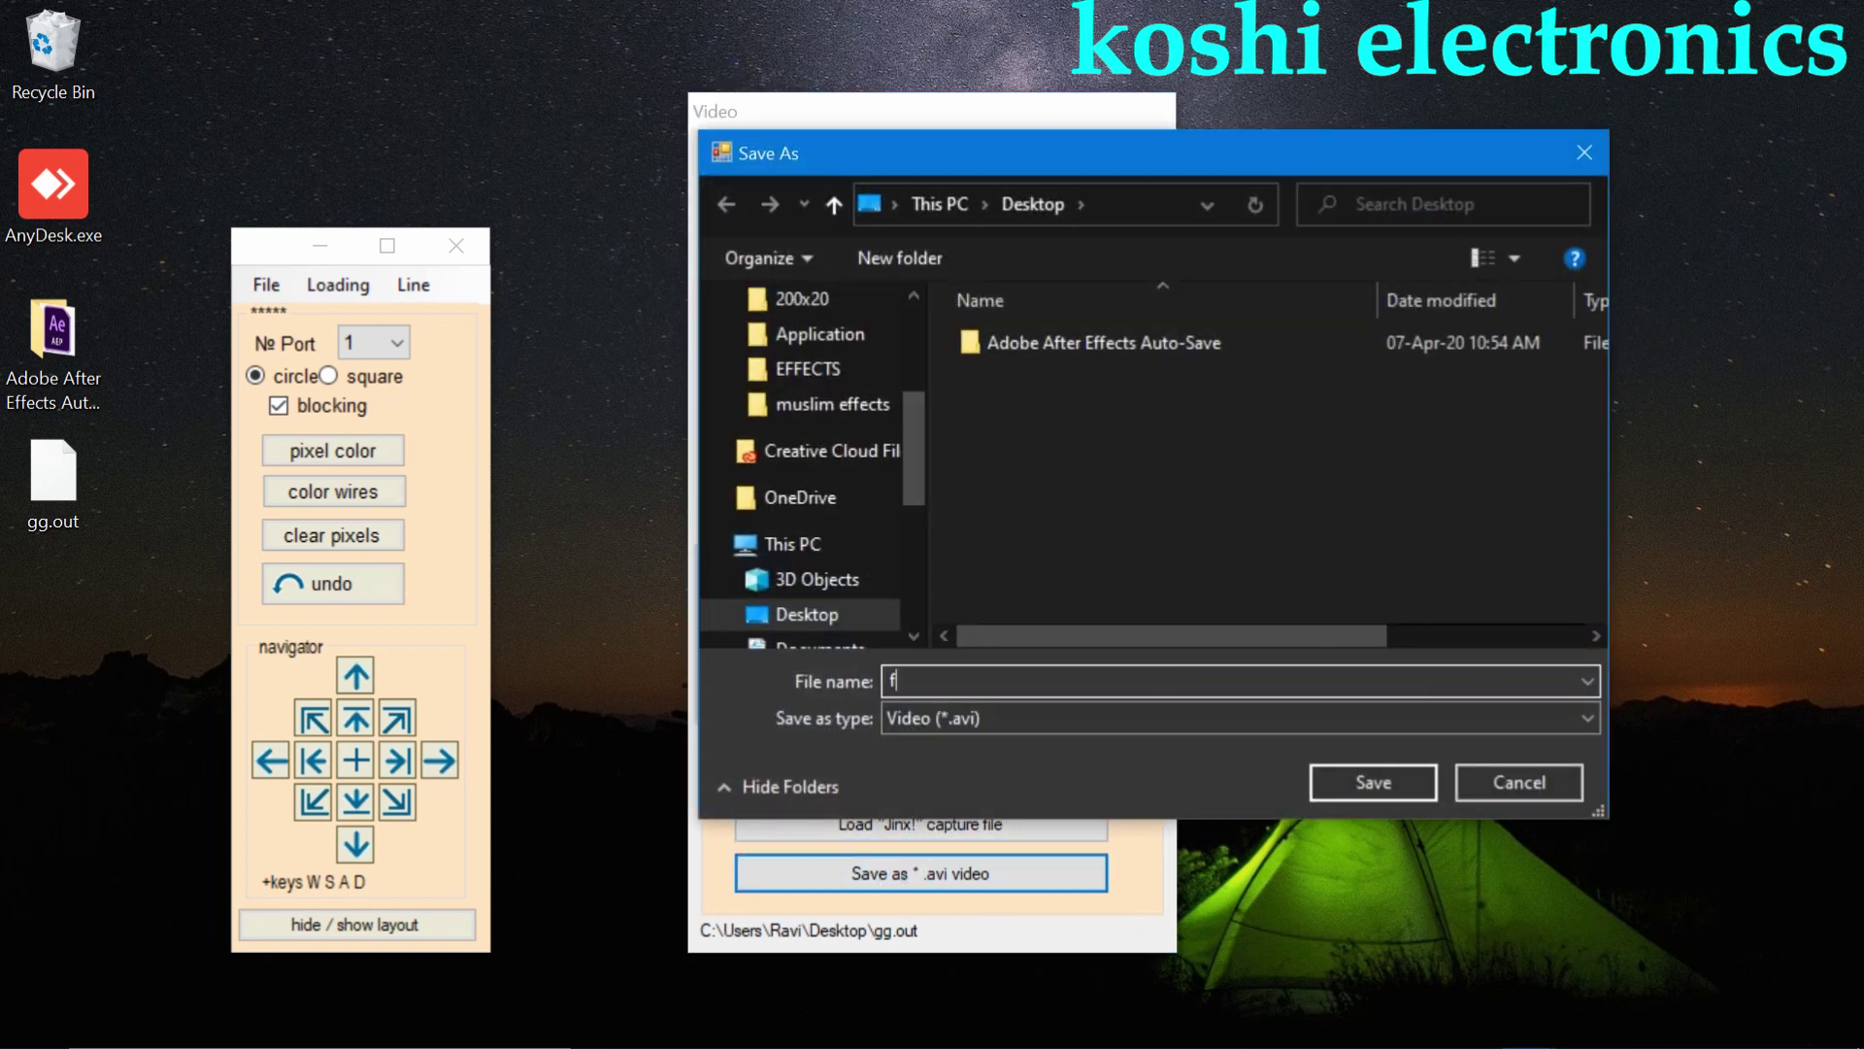
click(1371, 781)
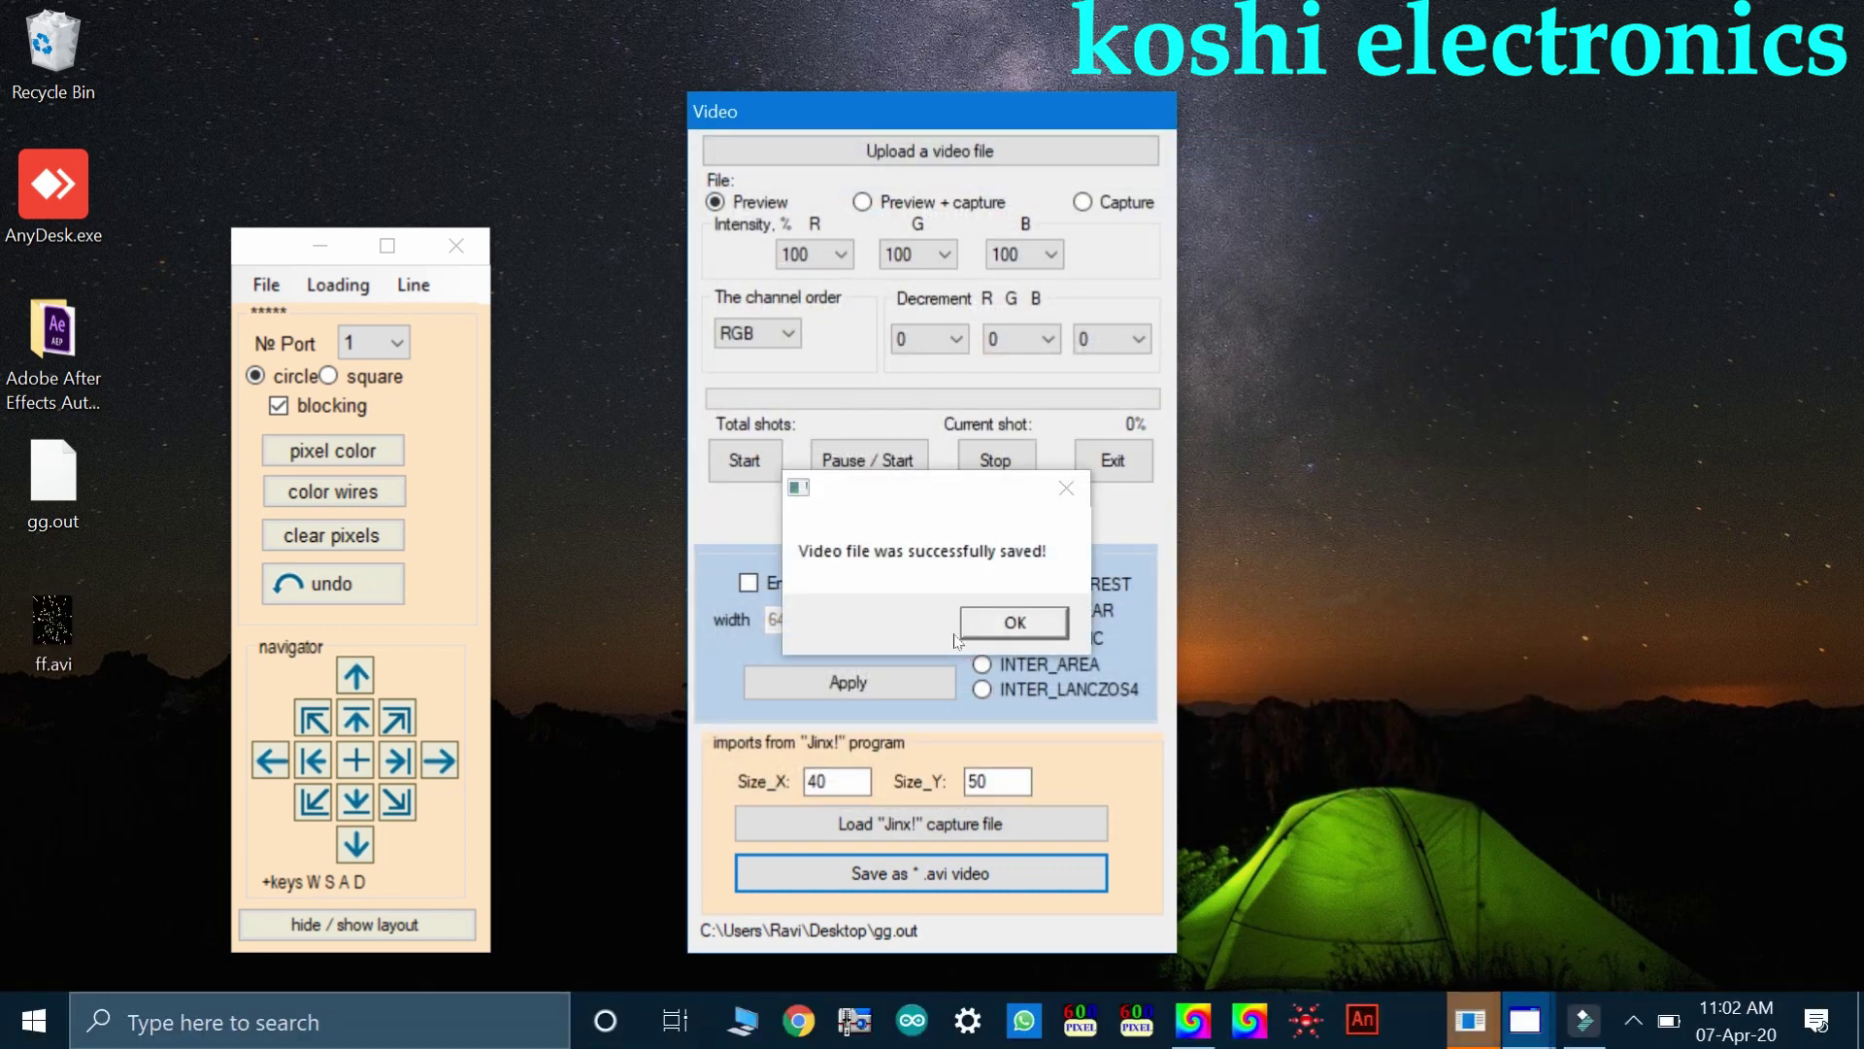
click(1010, 624)
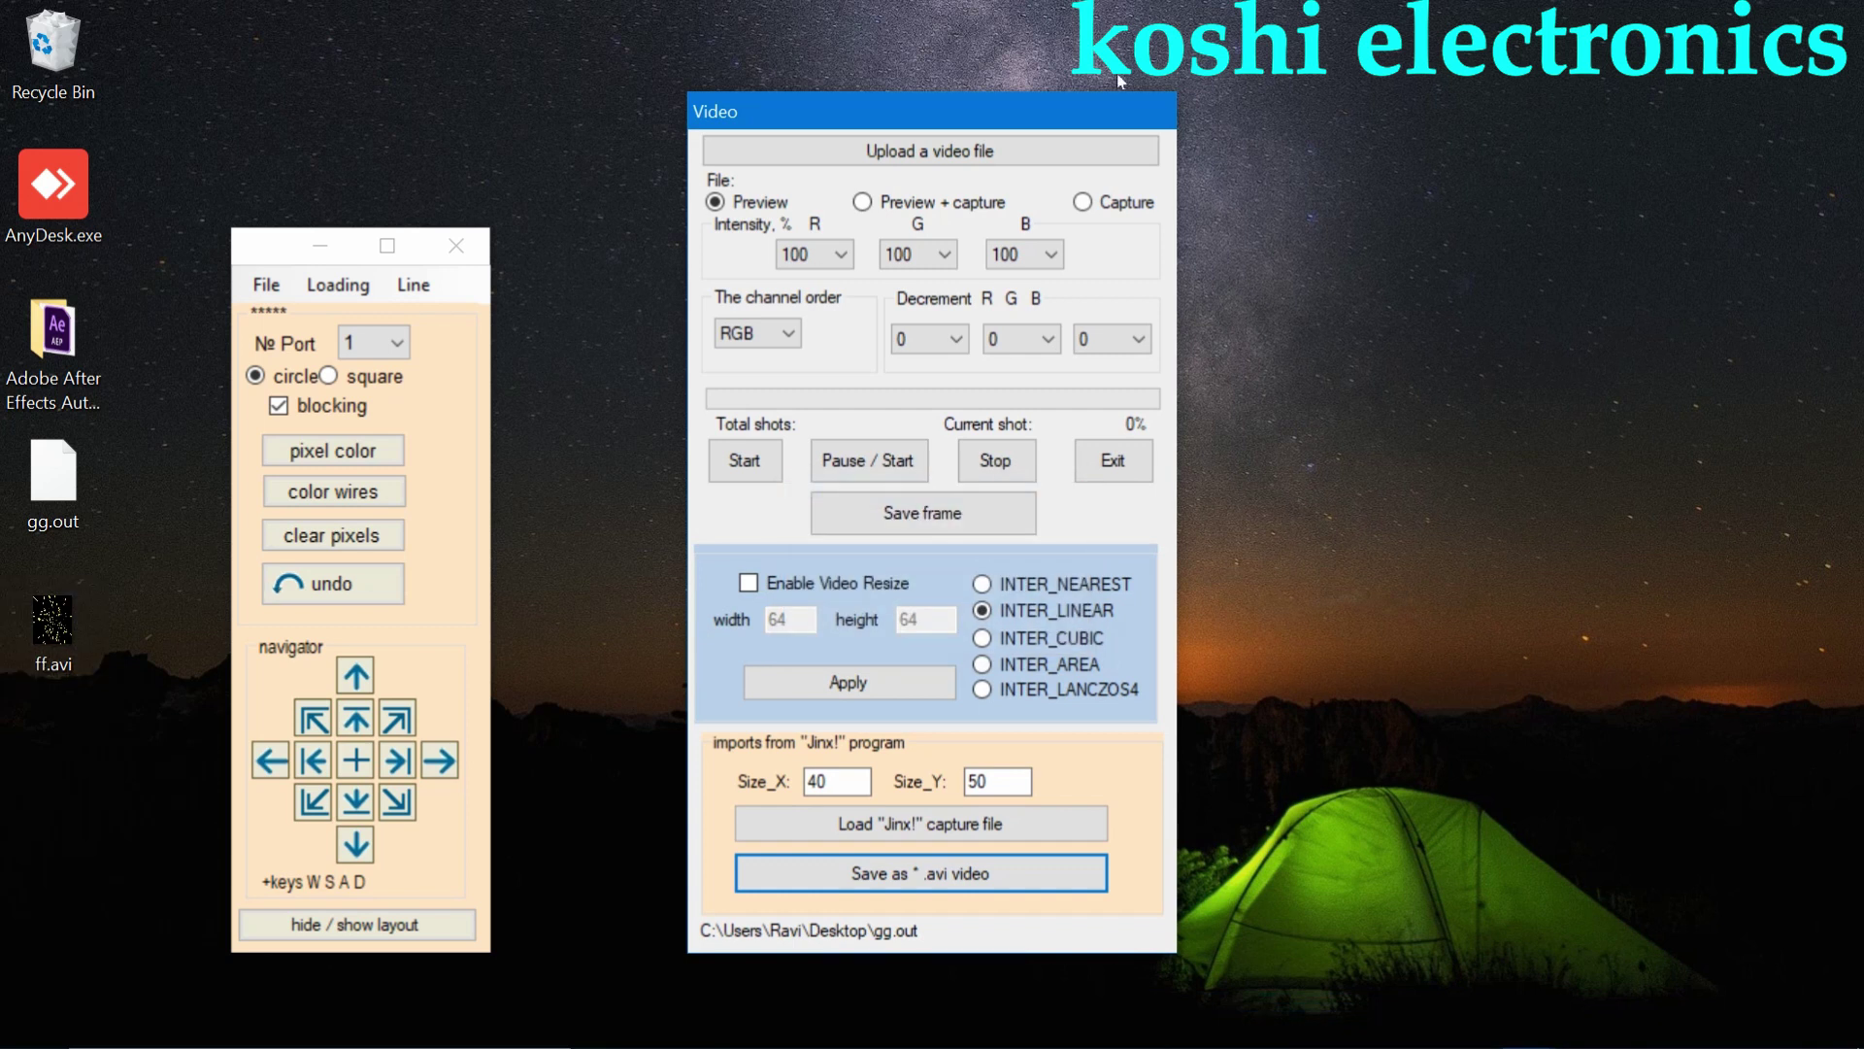
click(454, 243)
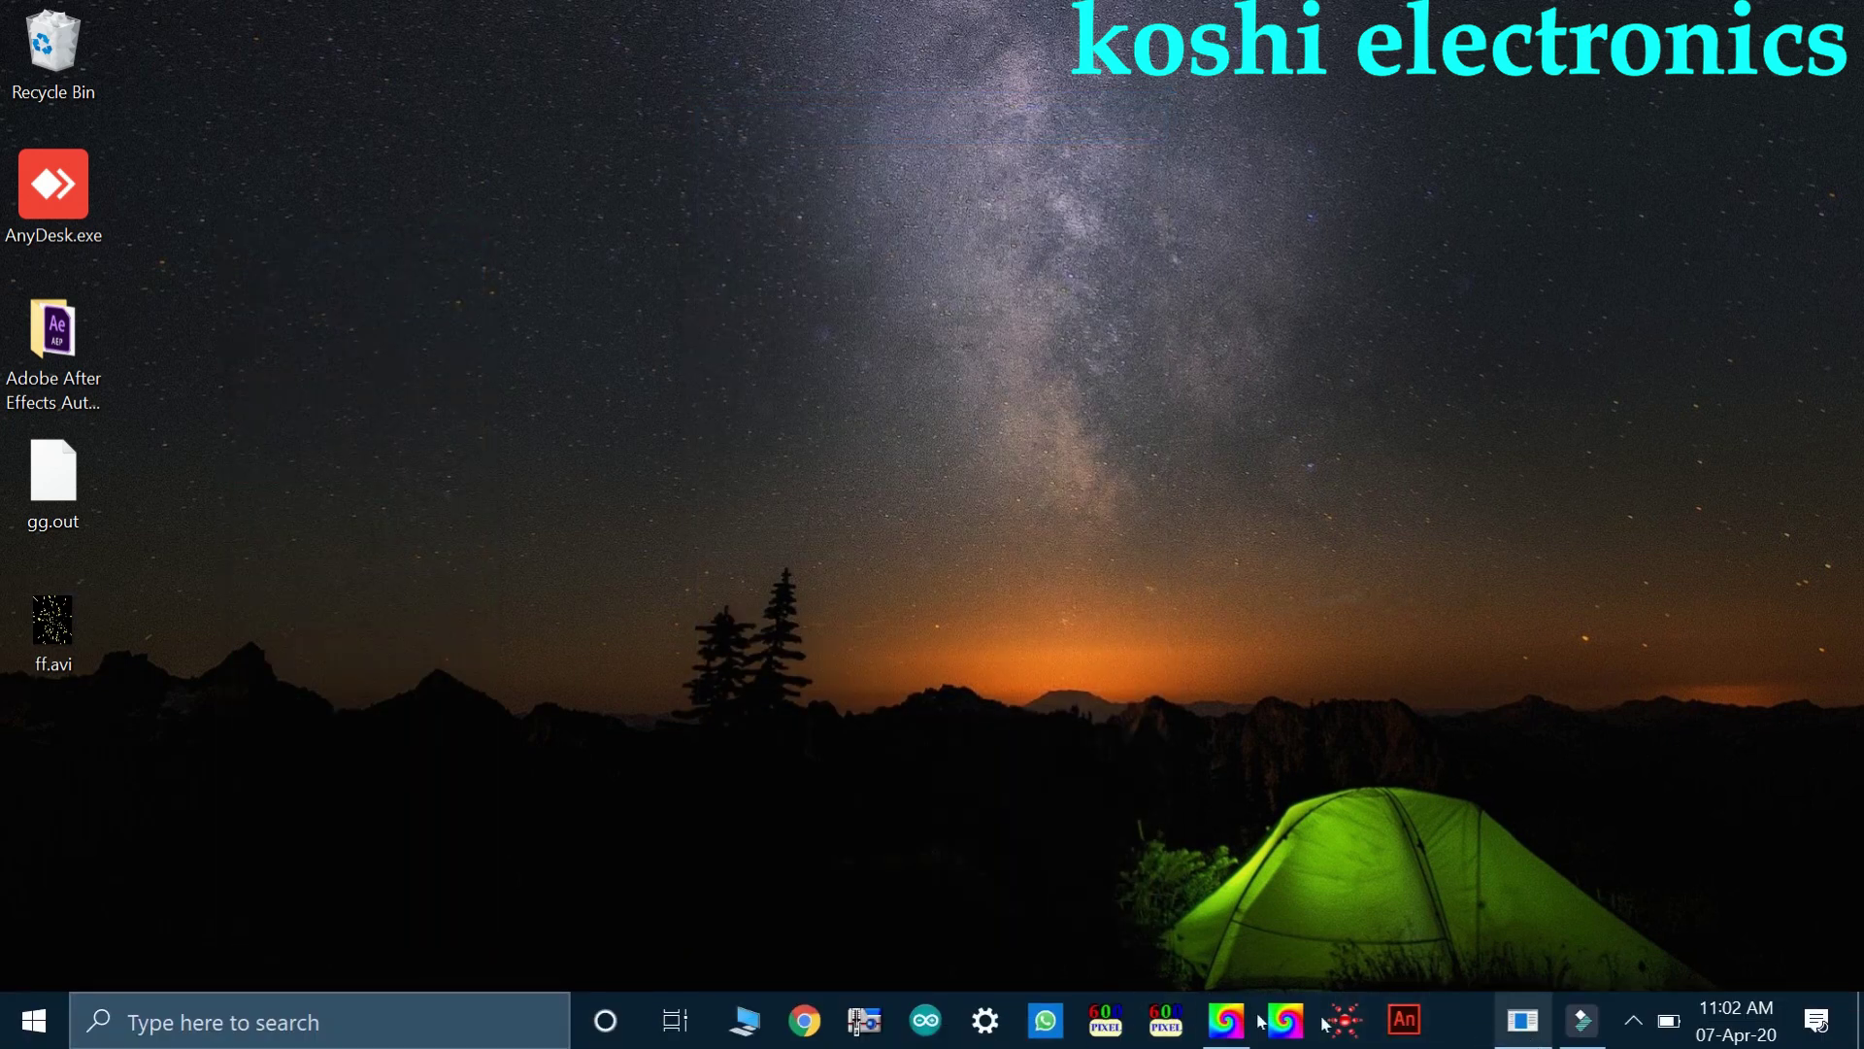
- Switch to LedEdit, open ff.avi as a video effect and move the playing video up beside the LED layout preview
click(1225, 1020)
click(291, 46)
click(325, 79)
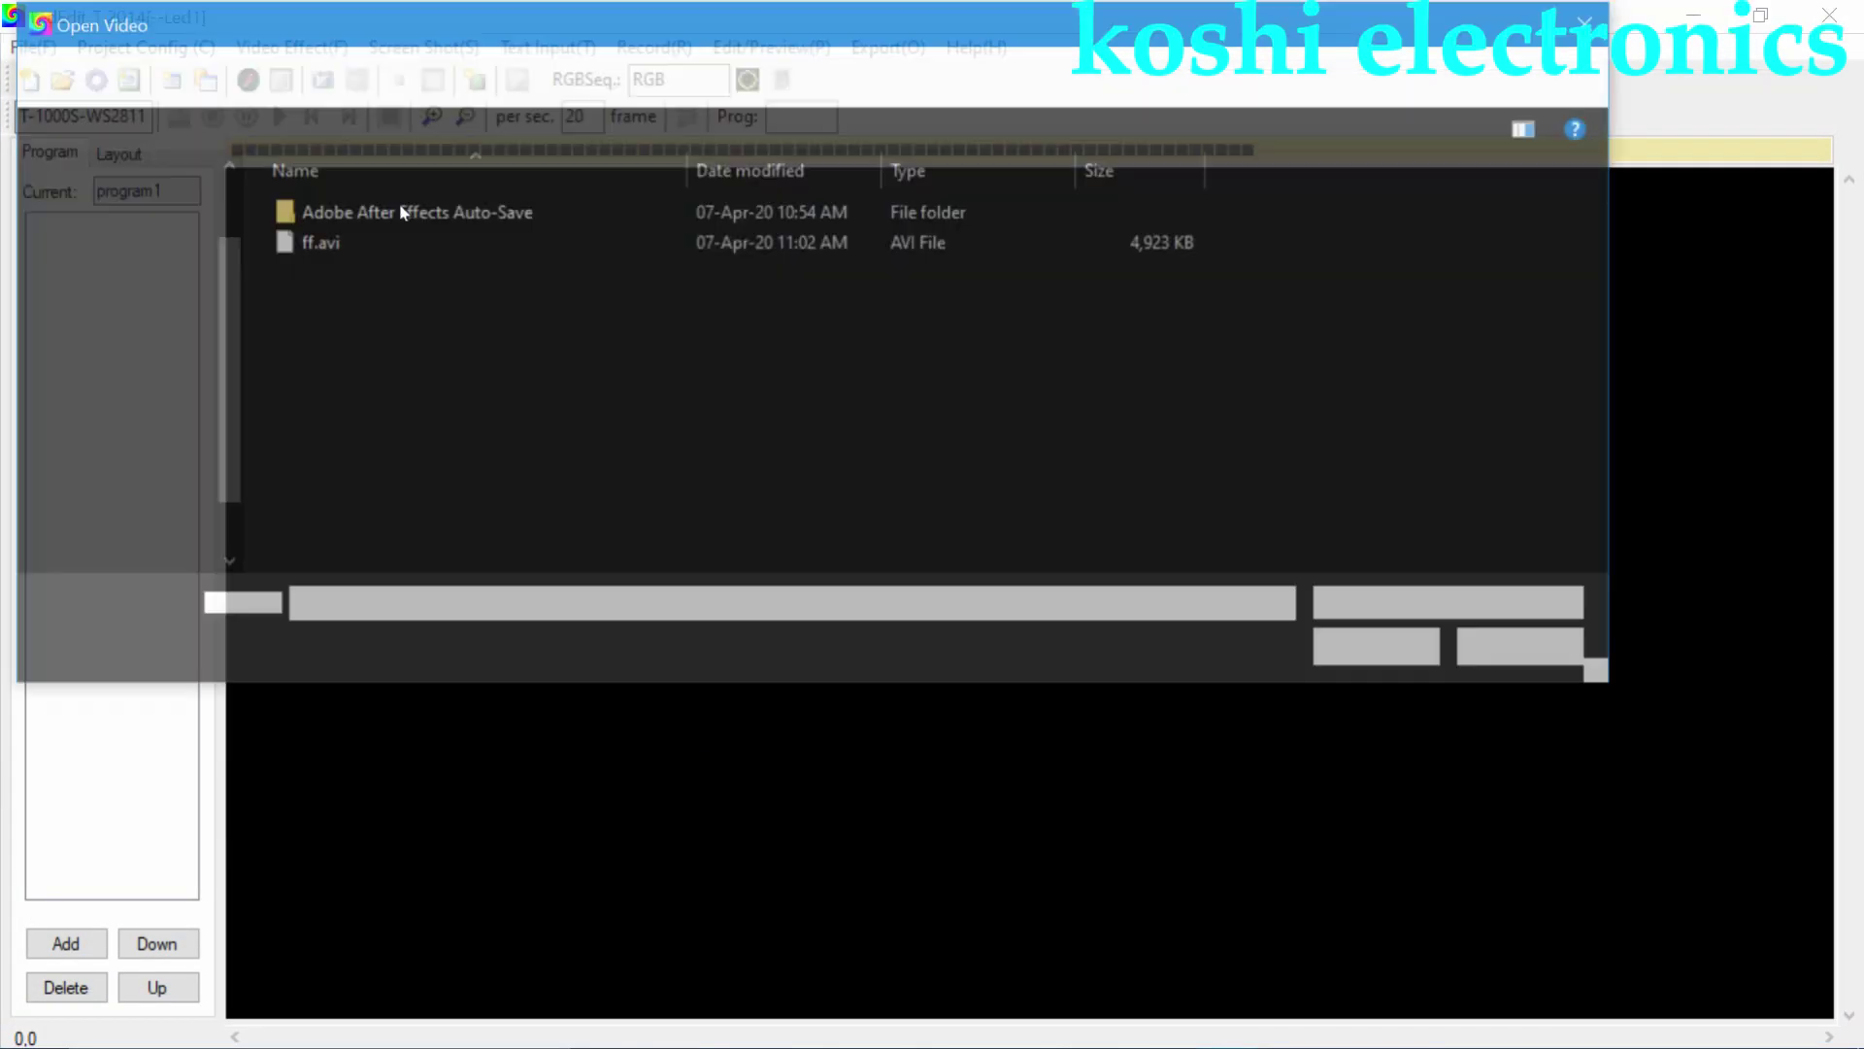
double_click(357, 243)
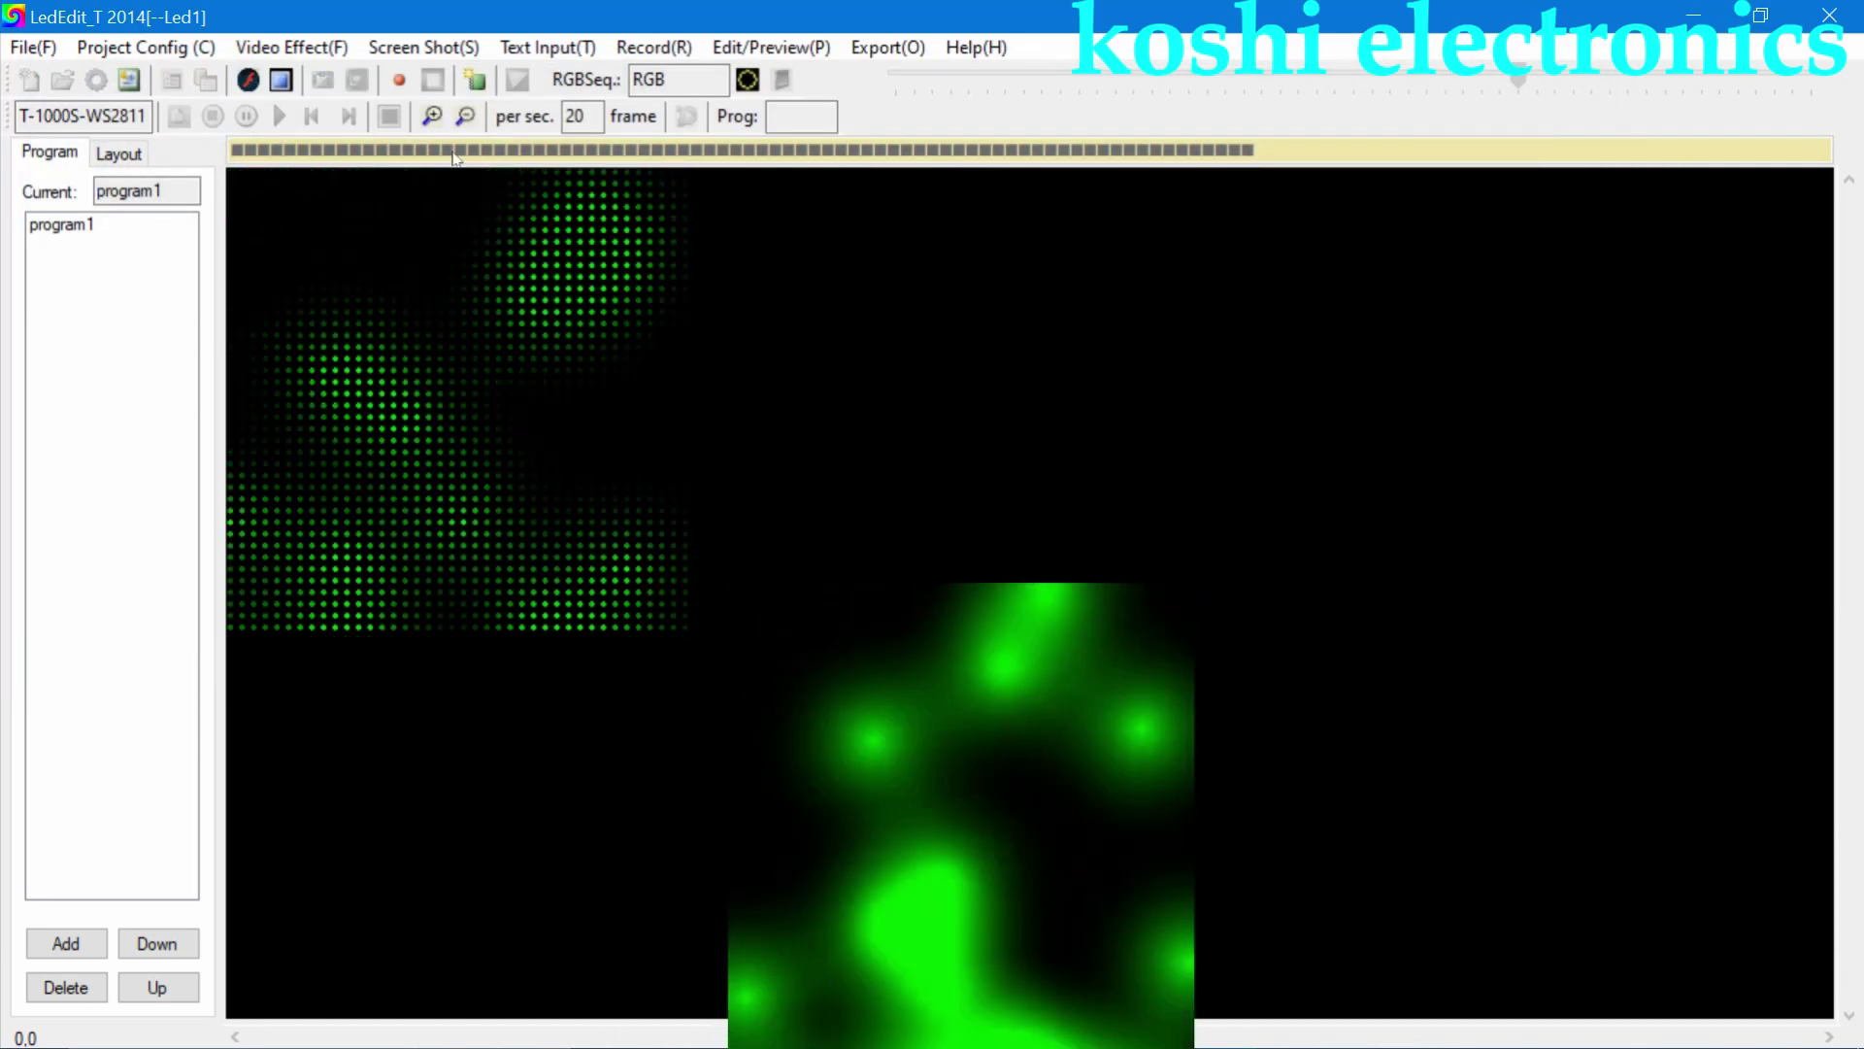
drag(961, 820, 434, 18)
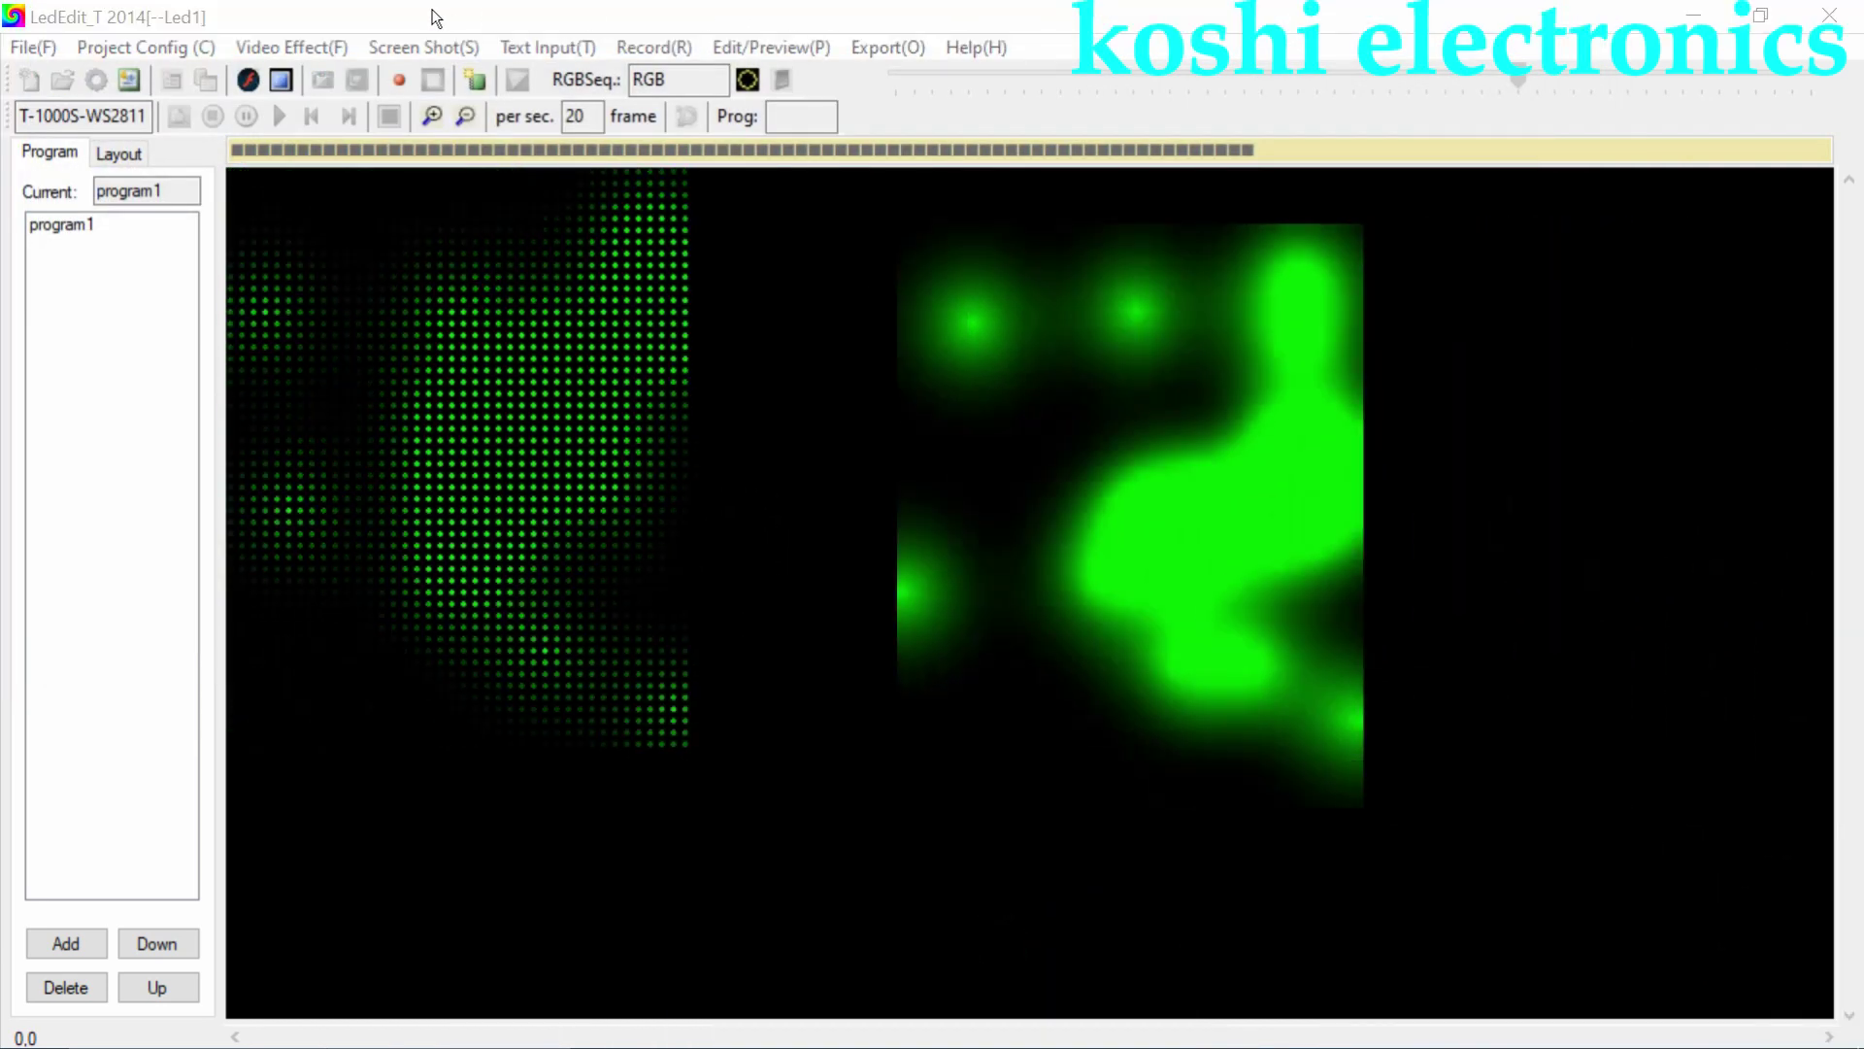